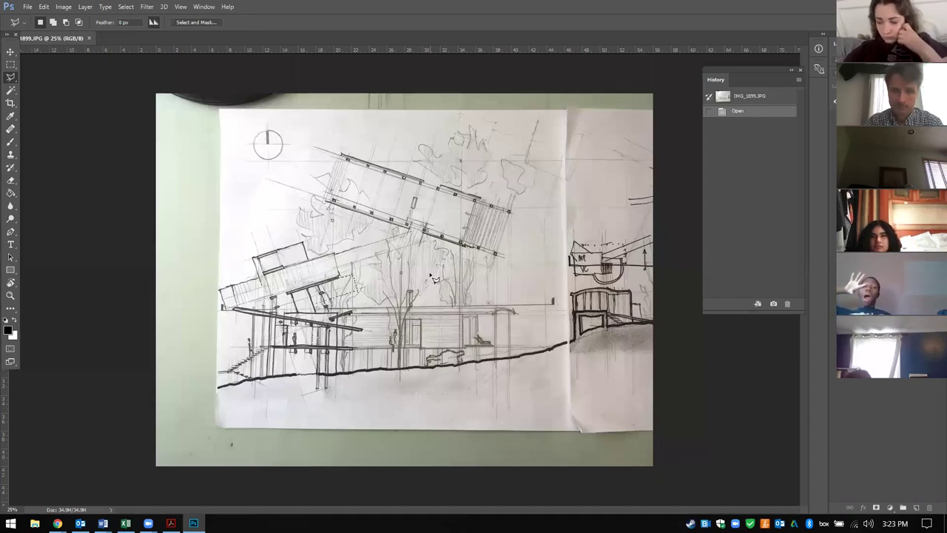
Step: Examine the photographed drawing close up, covering the section, the ground line, the floor plan and the north arrow
scroll(438, 331, "up", 3)
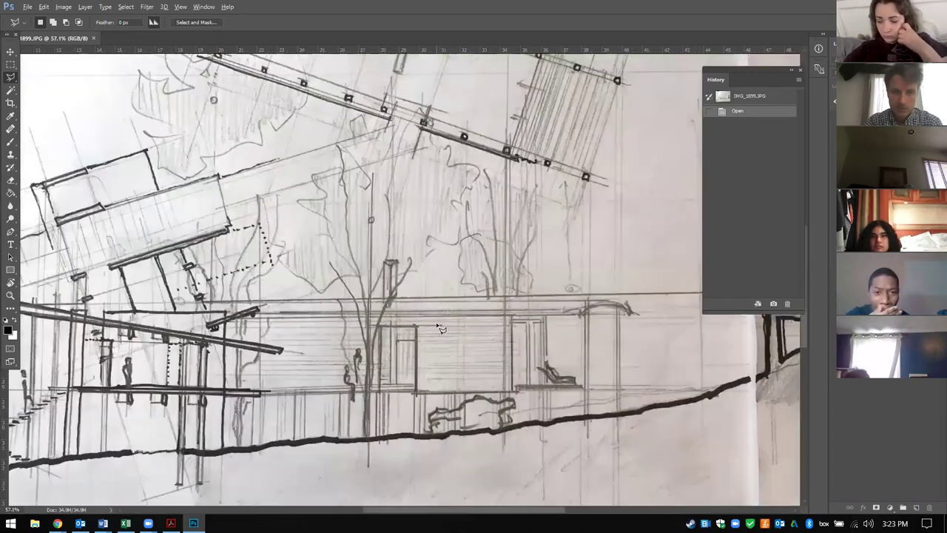
scroll(437, 325, "up", 6)
scroll(420, 155, "down", 5)
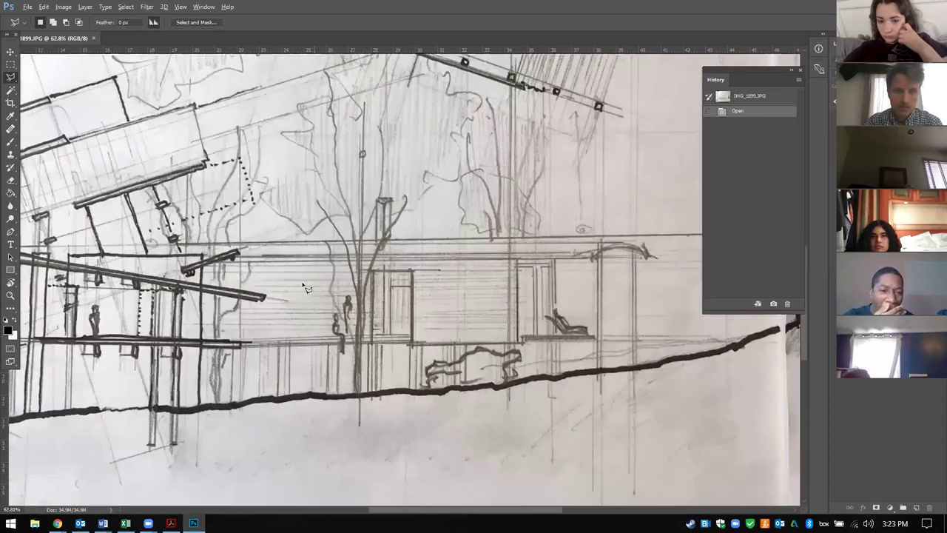
scroll(304, 287, "down", 3)
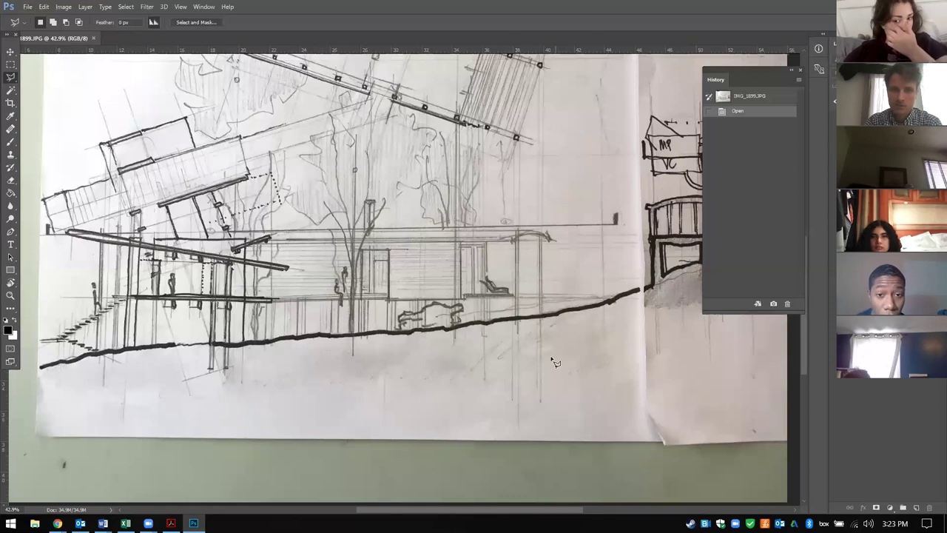
scroll(444, 355, "down", 2)
scroll(255, 348, "up", 4)
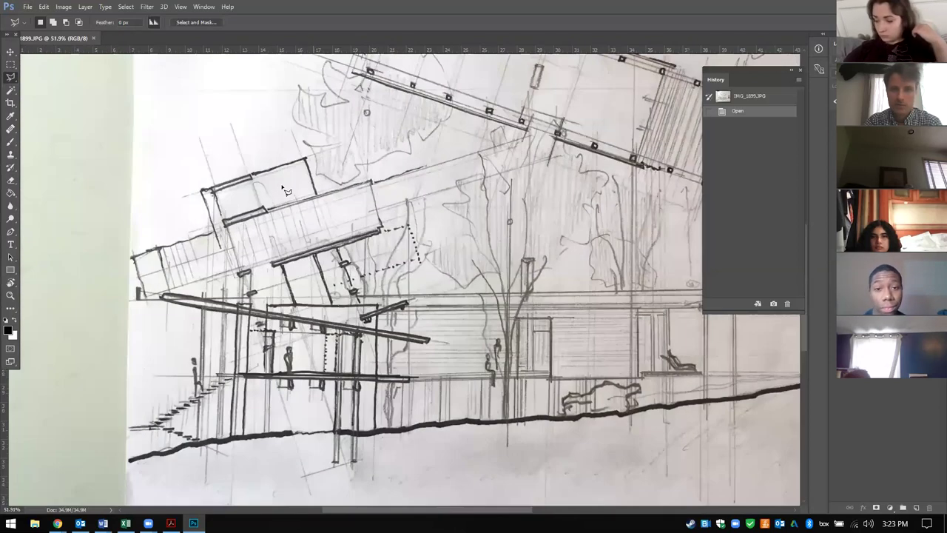
scroll(293, 338, "down", 2)
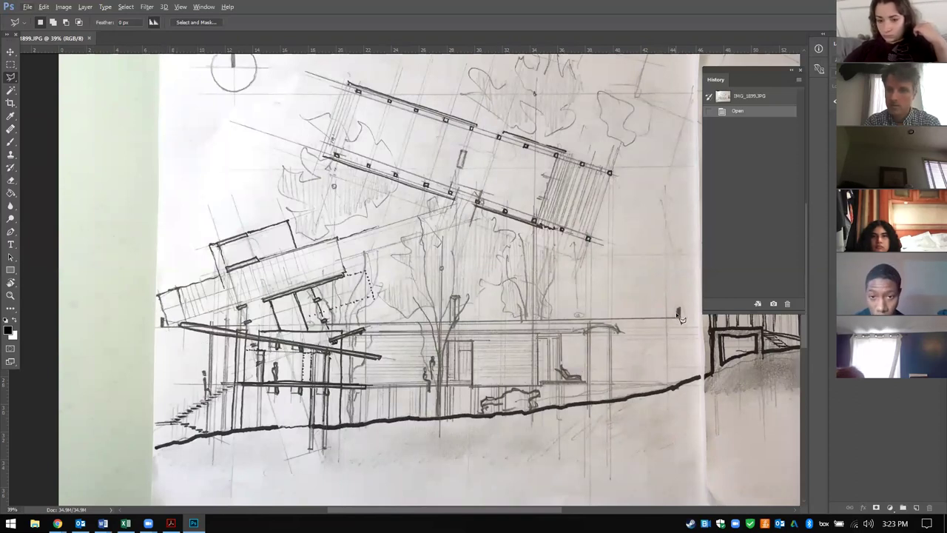
scroll(356, 372, "down", 1)
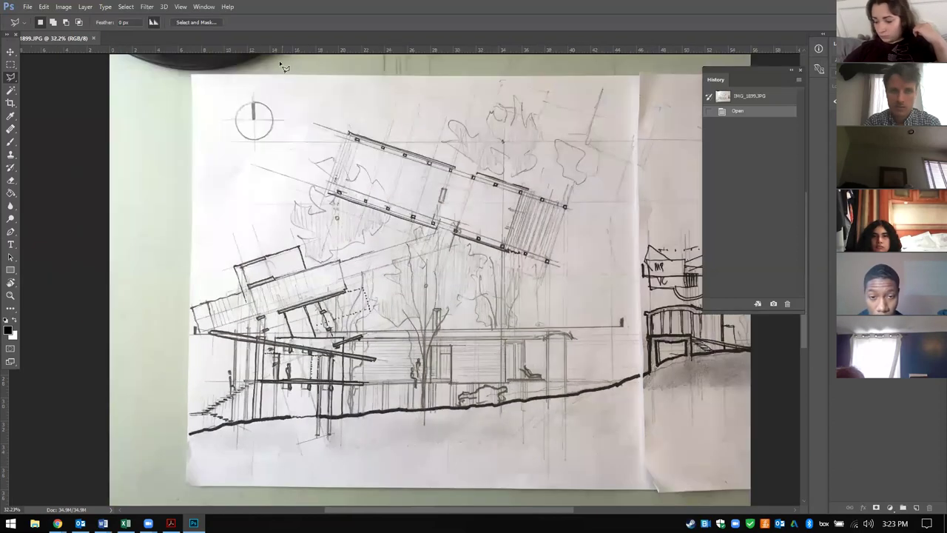
scroll(255, 105, "up", 3)
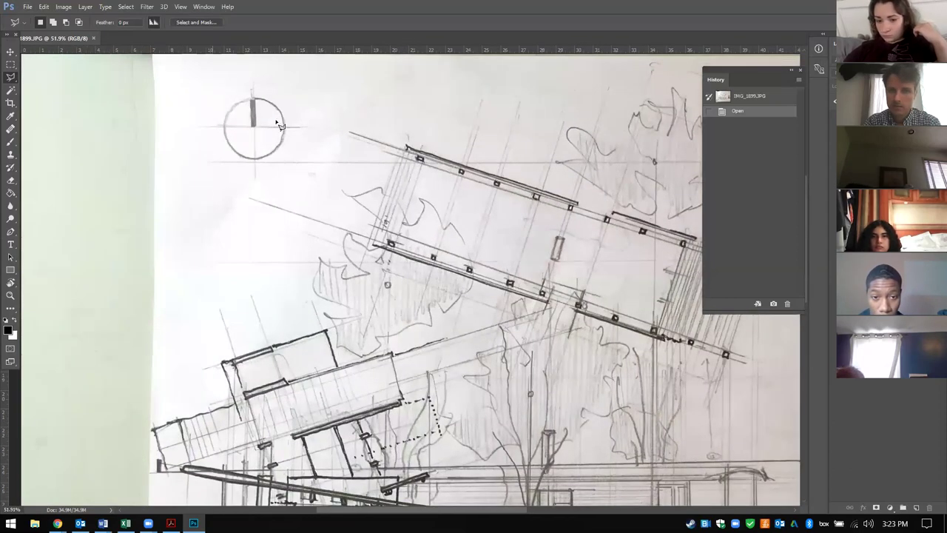
scroll(366, 268, "down", 3)
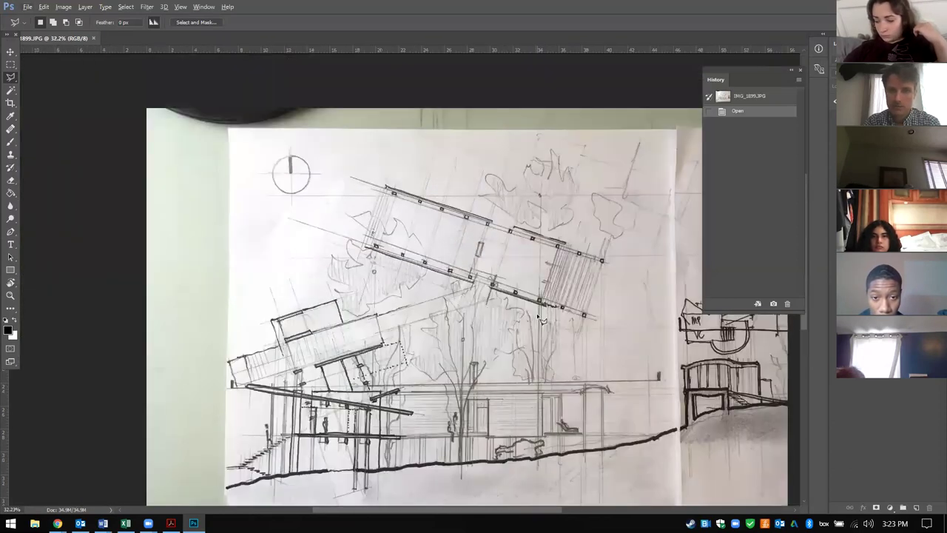
scroll(466, 261, "up", 3)
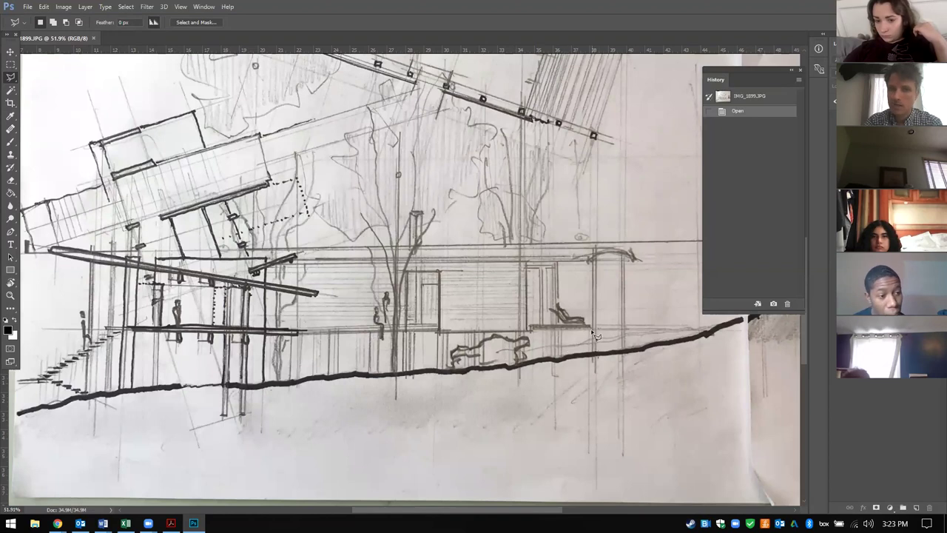
scroll(593, 334, "down", 3)
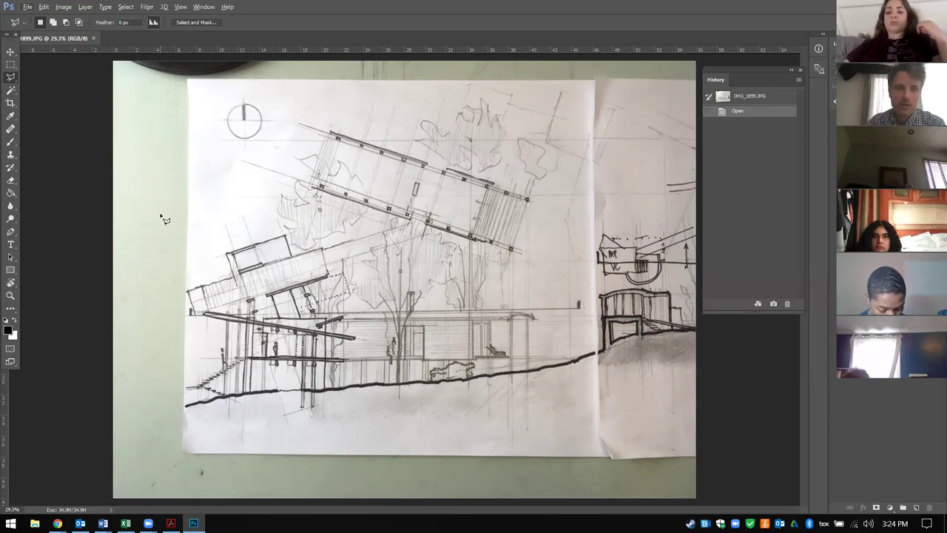
Step: Open the Levels adjustment for the photo and move its dialog clear of the drawing
left_click(63, 6)
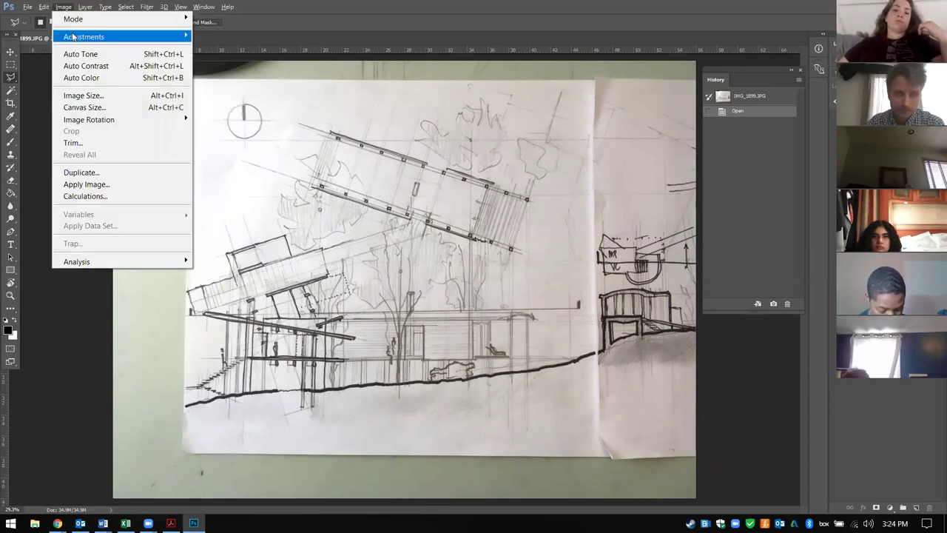
mouse_move(73, 36)
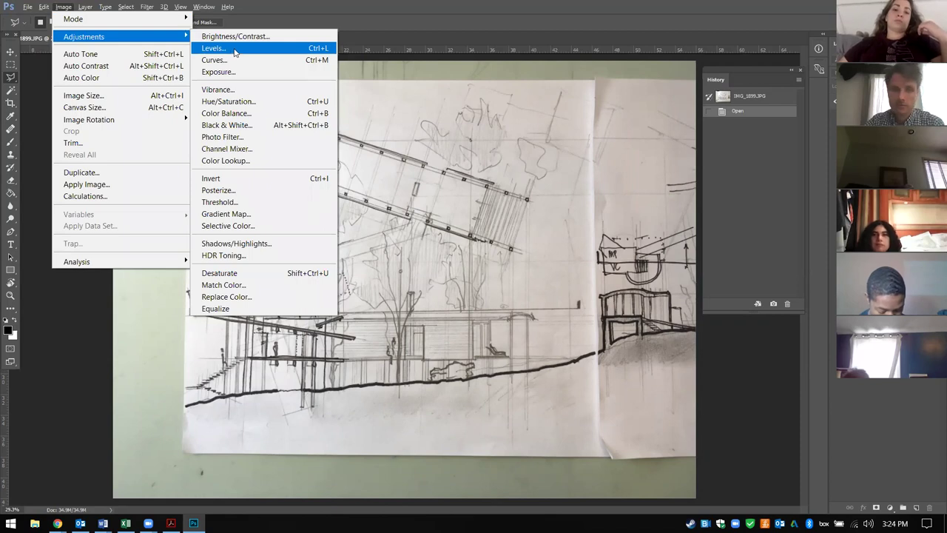
left_click(64, 7)
left_click(65, 8)
mouse_move(81, 37)
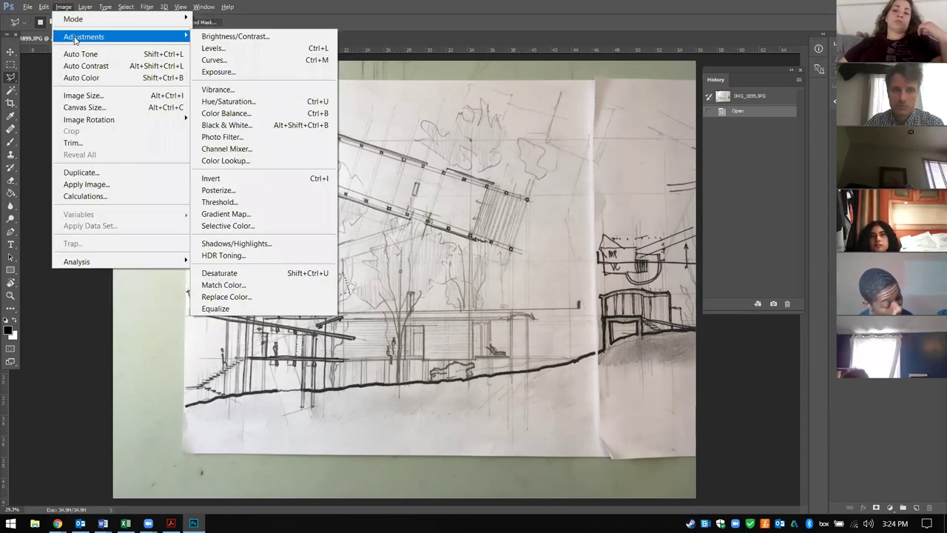
left_click(206, 49)
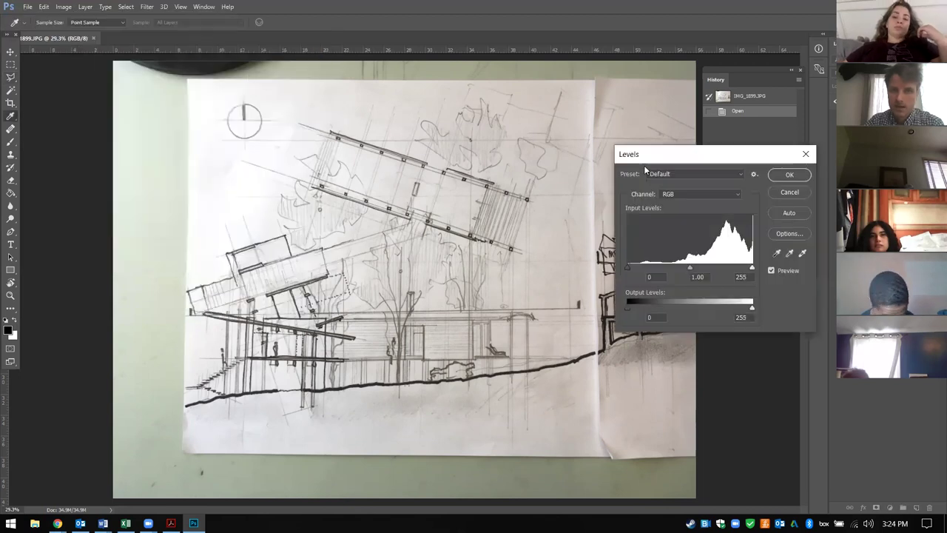
left_click_drag(656, 161, 644, 73)
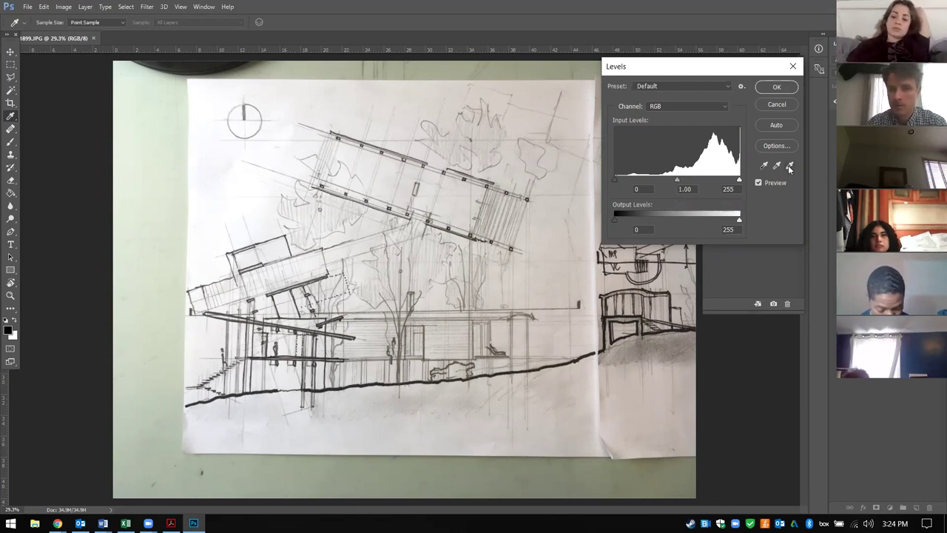
left_click_drag(696, 74, 674, 91)
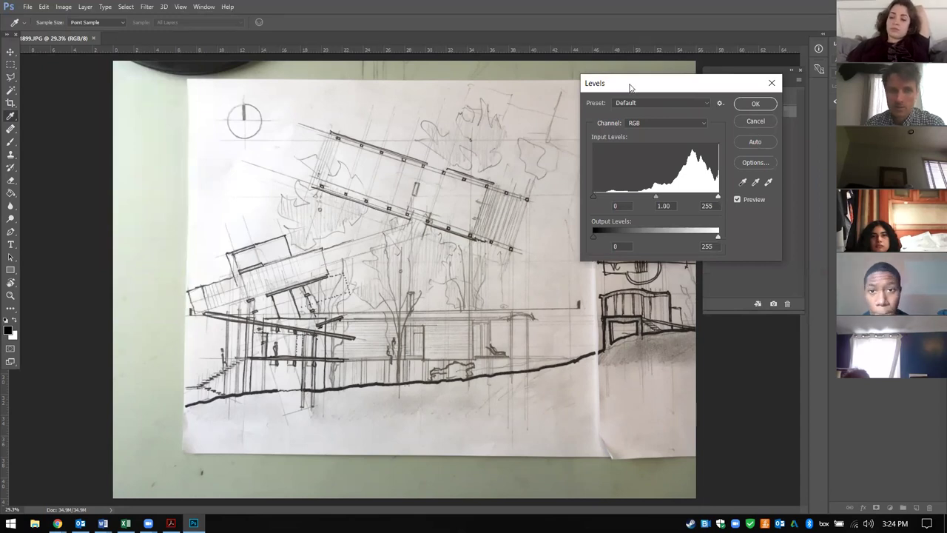
left_click_drag(630, 87, 734, 105)
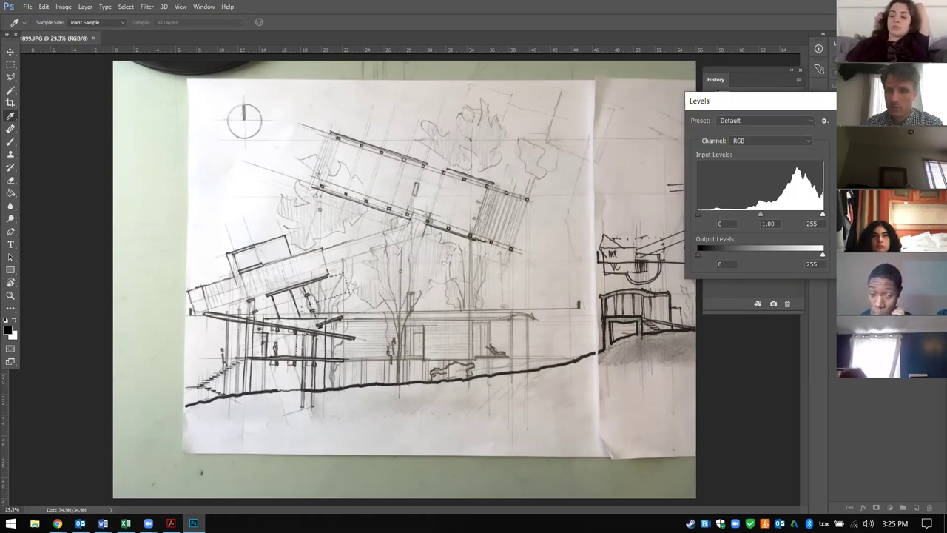
Step: Try lowering the white input level to 194 and 189, and restore it to 255
mouse_move(825, 215)
left_mouse_down()
mouse_move(768, 211)
mouse_move(800, 219)
mouse_move(792, 216)
left_mouse_up()
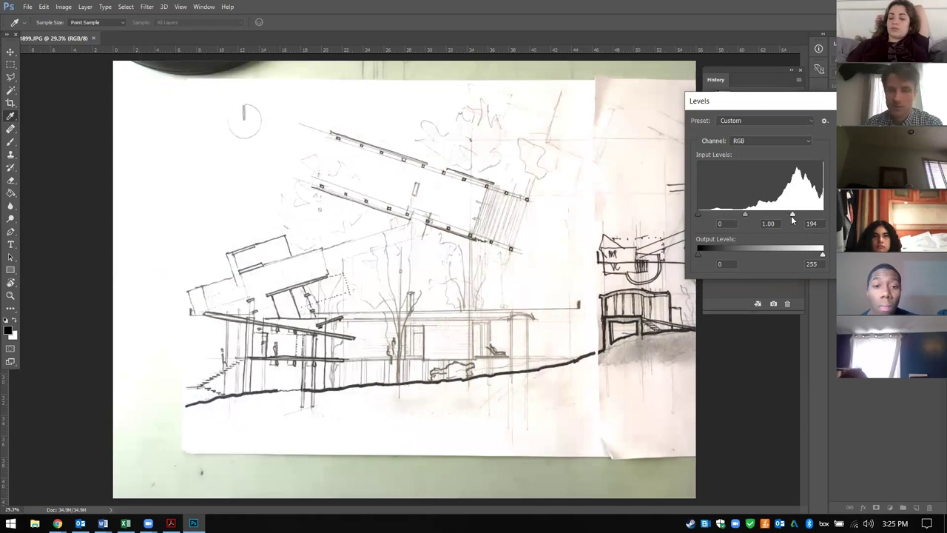
mouse_move(791, 216)
left_mouse_down()
mouse_move(823, 217)
mouse_move(790, 209)
left_mouse_up()
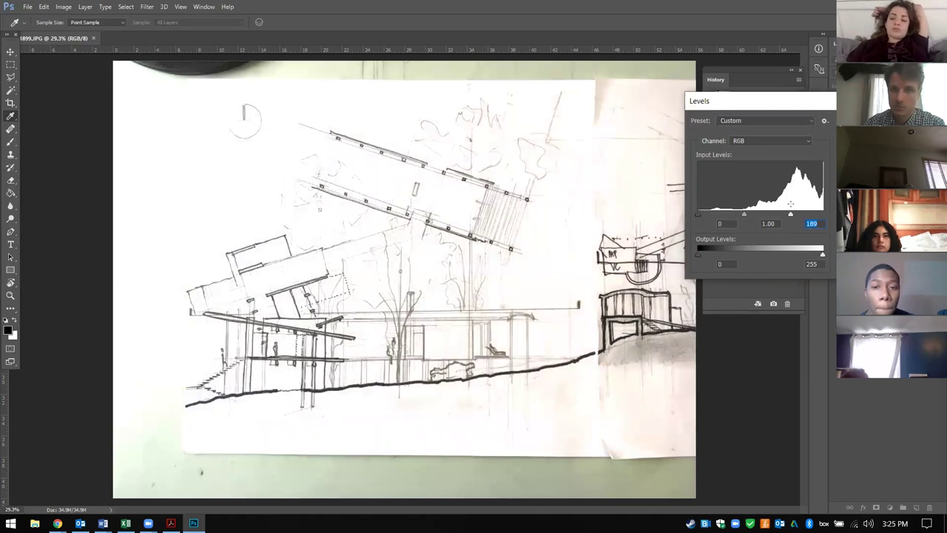
left_click_drag(791, 216, 827, 214)
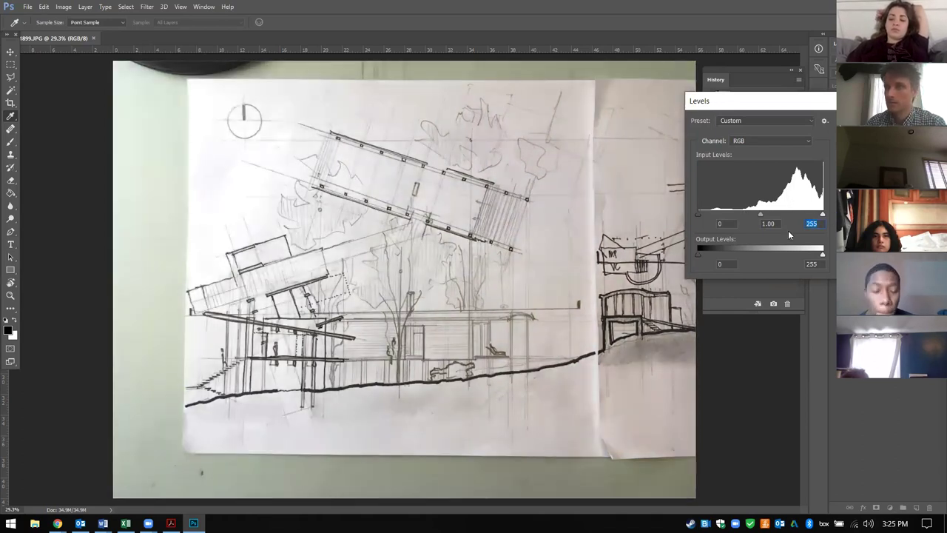
Step: Set the Levels input values to 2 for black, 1.13 for midtones and 233 for white
mouse_move(700, 214)
left_mouse_down()
mouse_move(759, 213)
mouse_move(698, 212)
left_mouse_up()
mouse_move(761, 212)
left_mouse_down()
mouse_move(773, 212)
mouse_move(756, 213)
left_mouse_up()
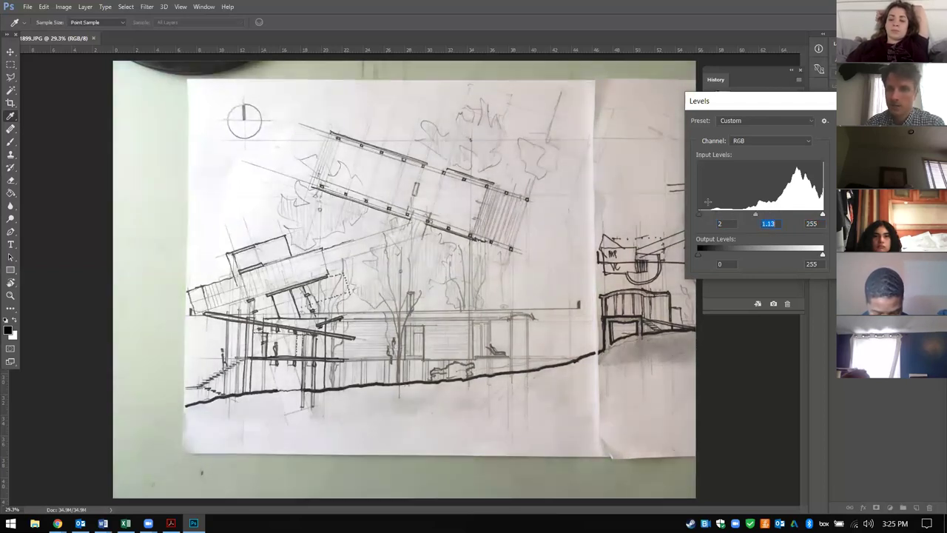
left_click_drag(821, 213, 805, 214)
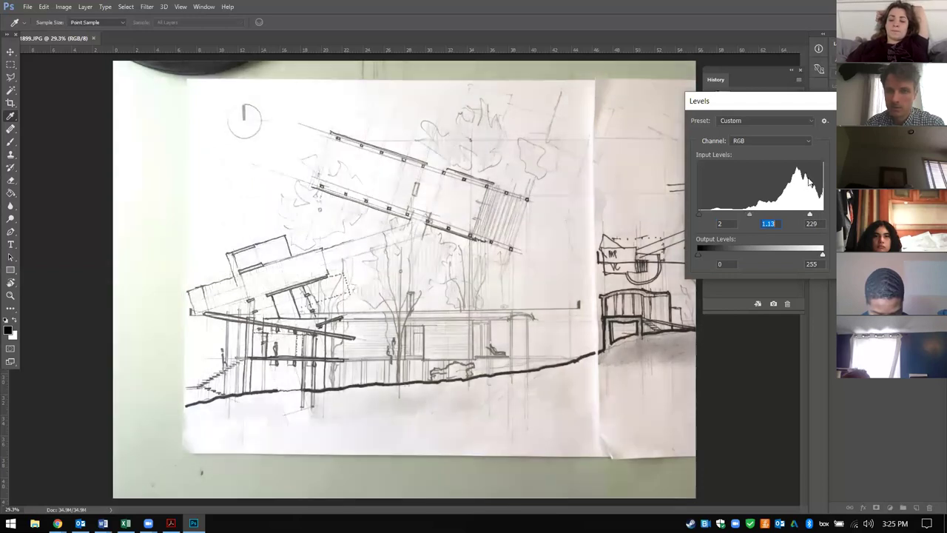
mouse_move(805, 180)
left_mouse_down()
mouse_move(796, 171)
mouse_move(813, 186)
left_mouse_up()
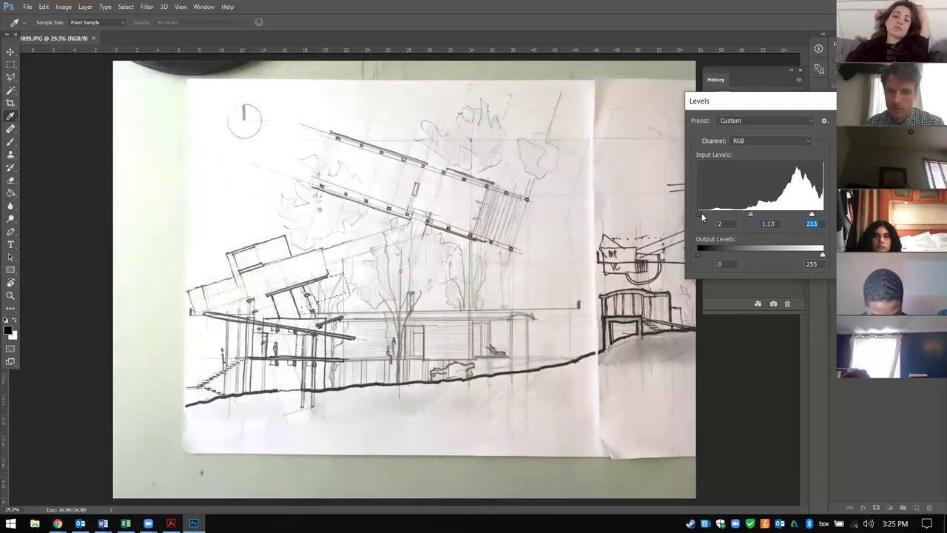
Step: Try a black input of 56 with midtones 4.43, and a harsher 120 with midtones 0.94 and white 172
mouse_move(712, 213)
left_mouse_down()
mouse_move(800, 212)
mouse_move(731, 213)
left_mouse_up()
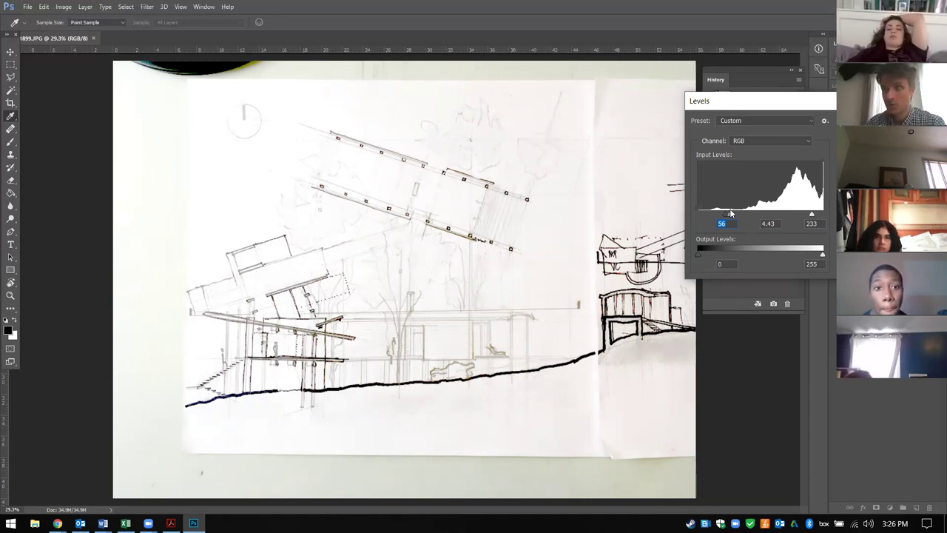
mouse_move(732, 214)
left_mouse_down()
mouse_move(782, 214)
mouse_move(744, 215)
mouse_move(757, 215)
left_mouse_up()
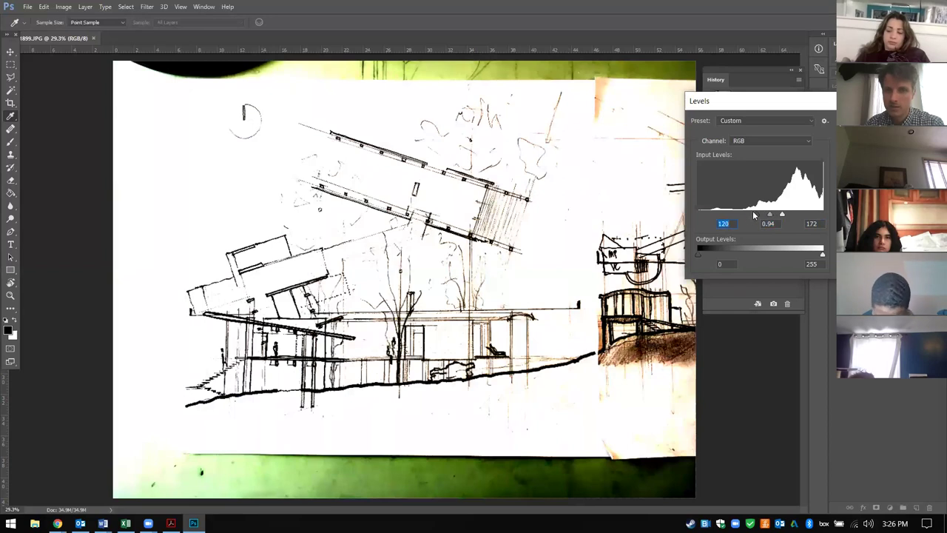
Step: Reset the black and white input levels to 0 and 255, and darken the midtones to 0.71
mouse_move(769, 215)
left_mouse_down()
mouse_move(778, 215)
mouse_move(698, 215)
left_mouse_up()
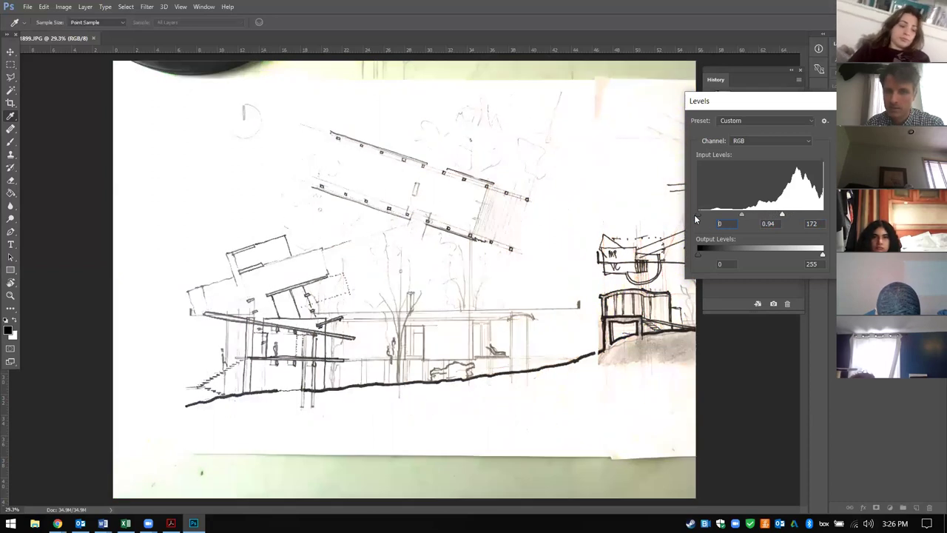
left_click_drag(783, 215, 823, 215)
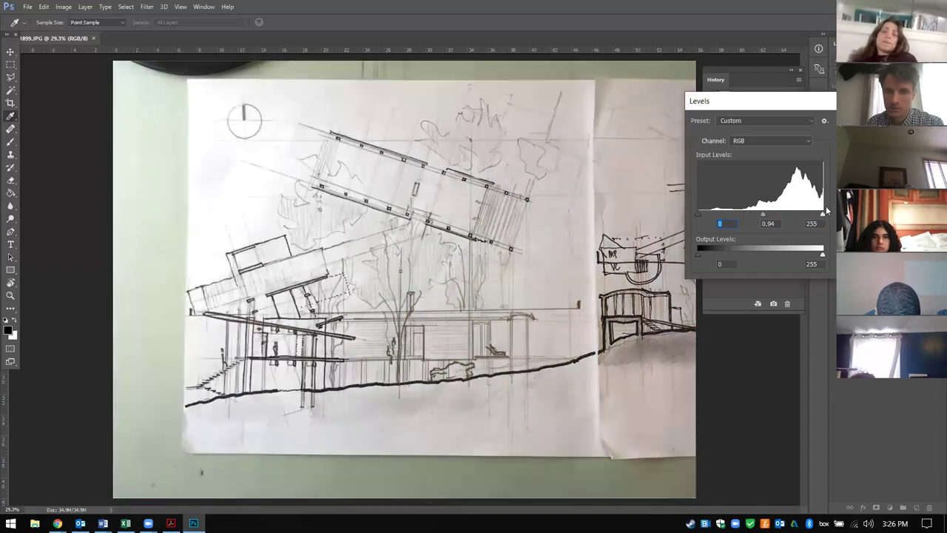
left_click_drag(765, 213, 775, 212)
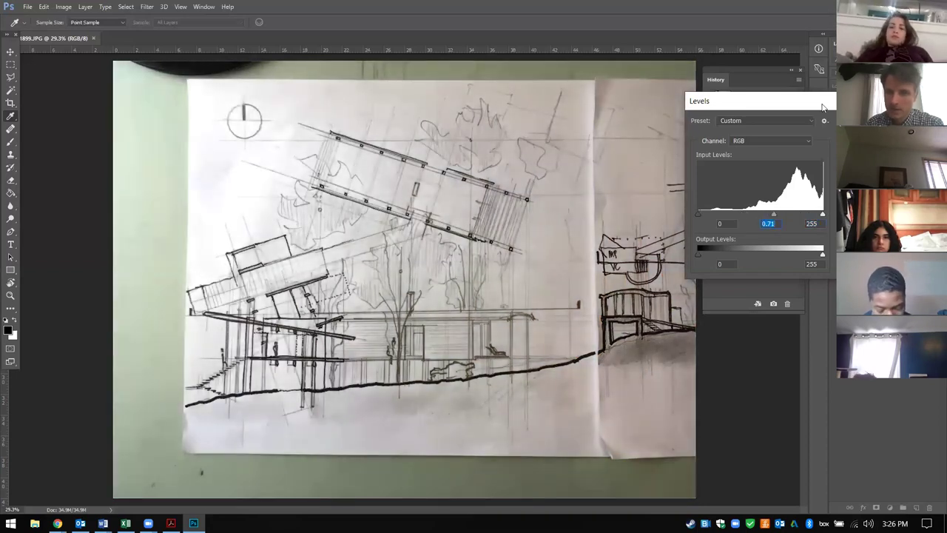
Step: Sample the blank paper below the north arrow as the Levels white point
left_click_drag(820, 104, 748, 90)
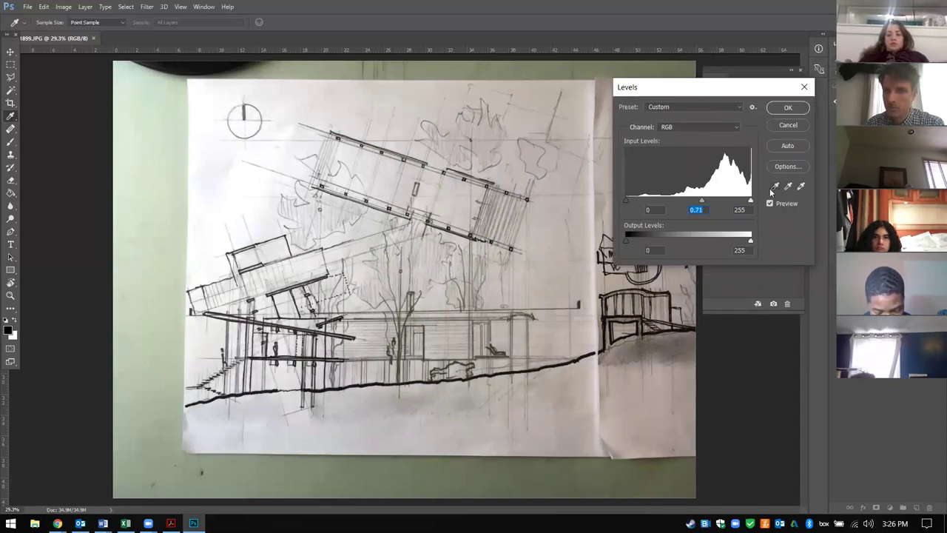
left_click(800, 187)
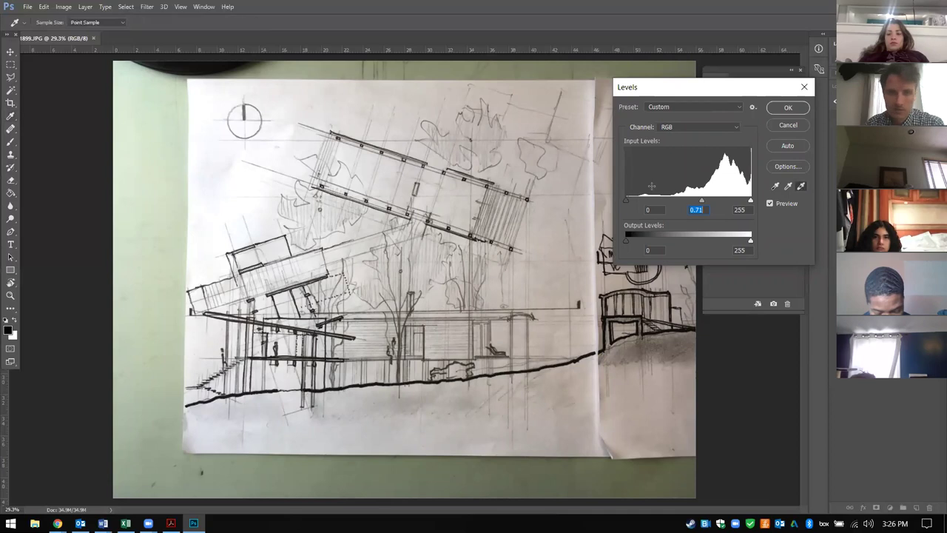
left_click(244, 180)
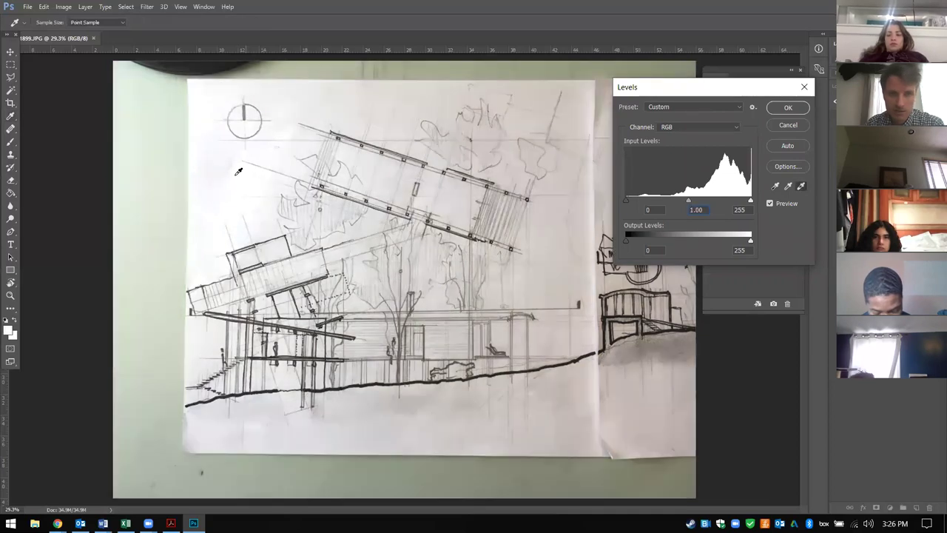
Step: Sample the thick ground line as the black point, and close Levels without applying the changes
left_click(774, 185)
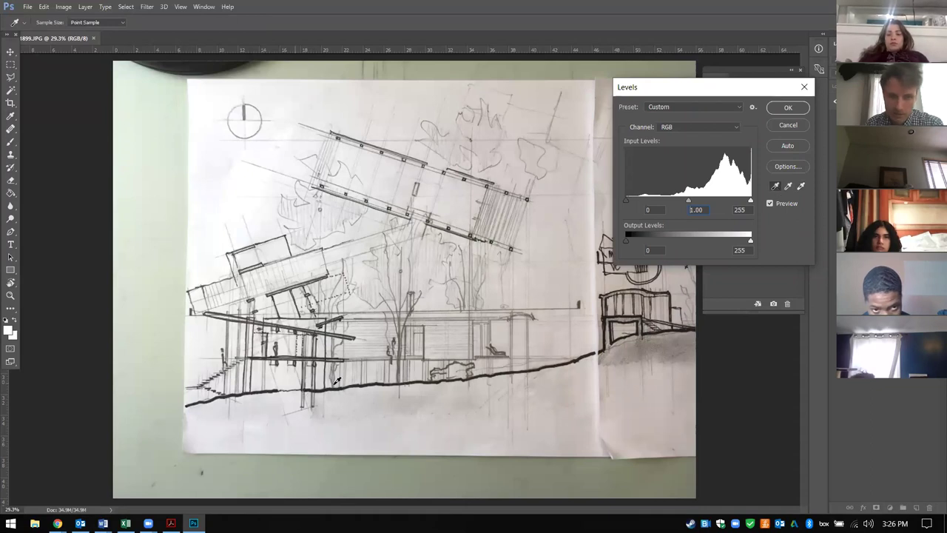
left_click(569, 360)
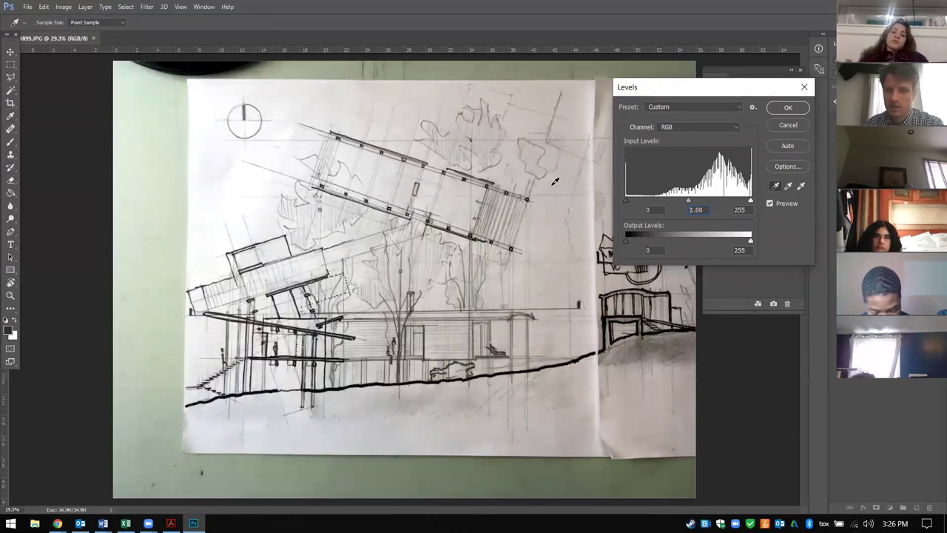
left_click_drag(664, 89, 752, 89)
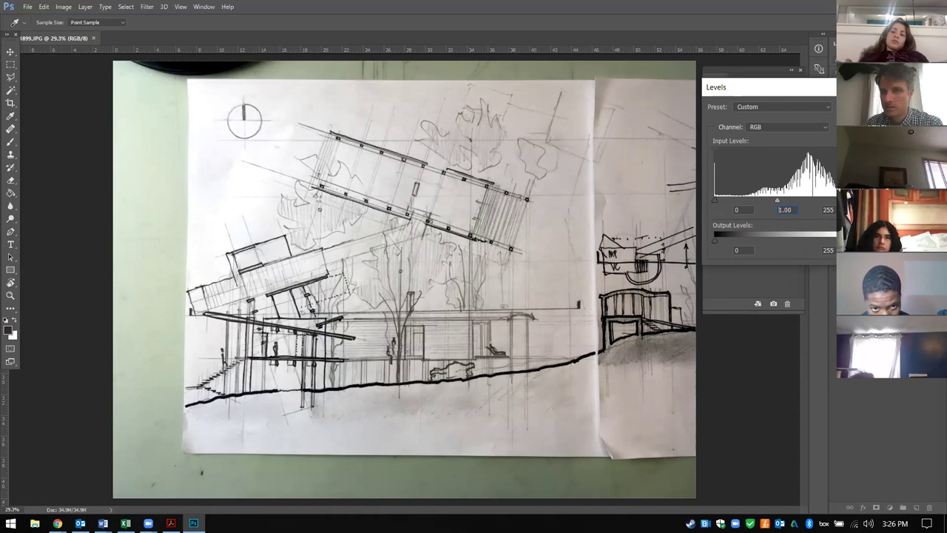
key("Return")
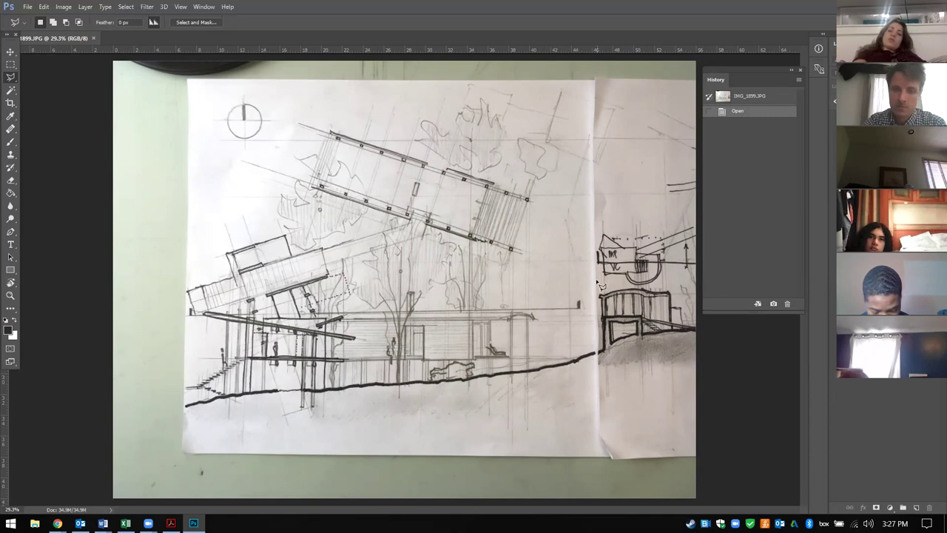
Step: Try several blank paper spots in the plan, around the trees and beside the house as the Levels white point
key("ctrl+l")
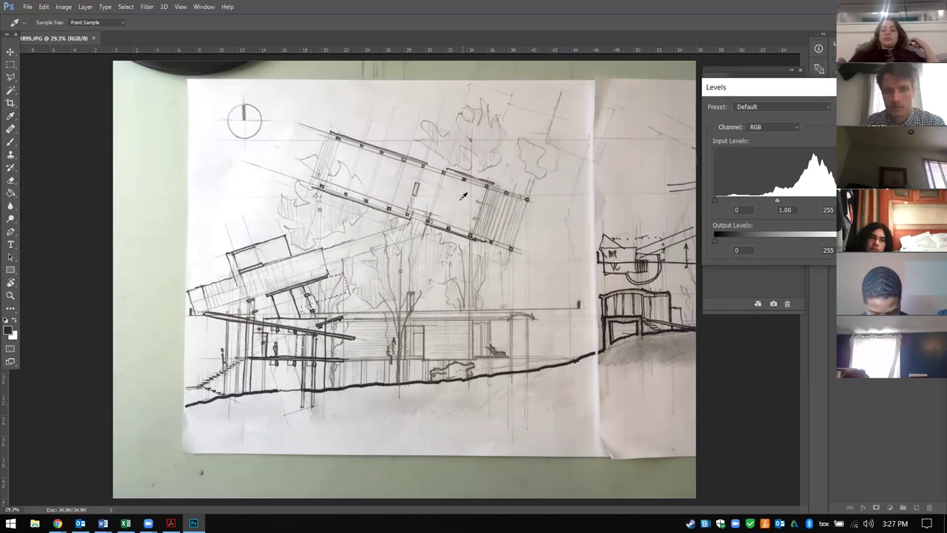
left_click(388, 175)
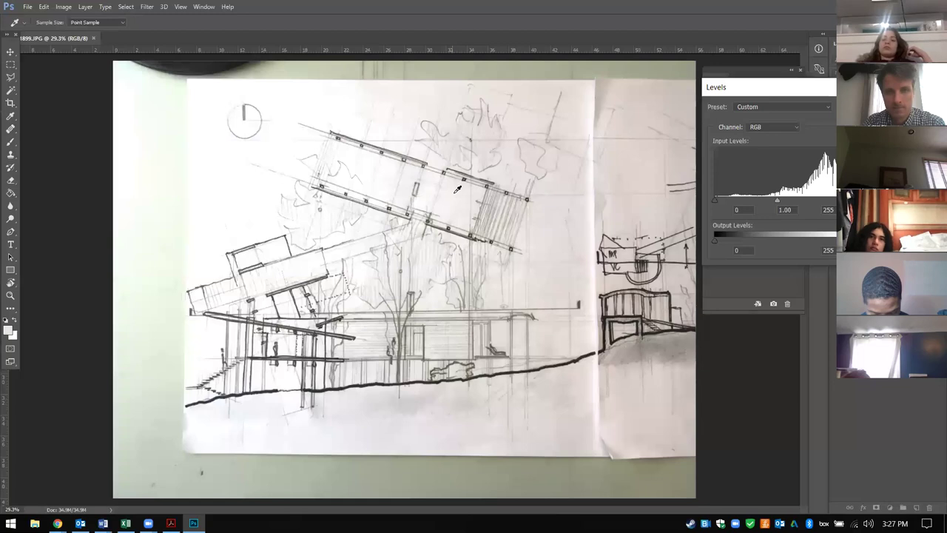
left_click(538, 224)
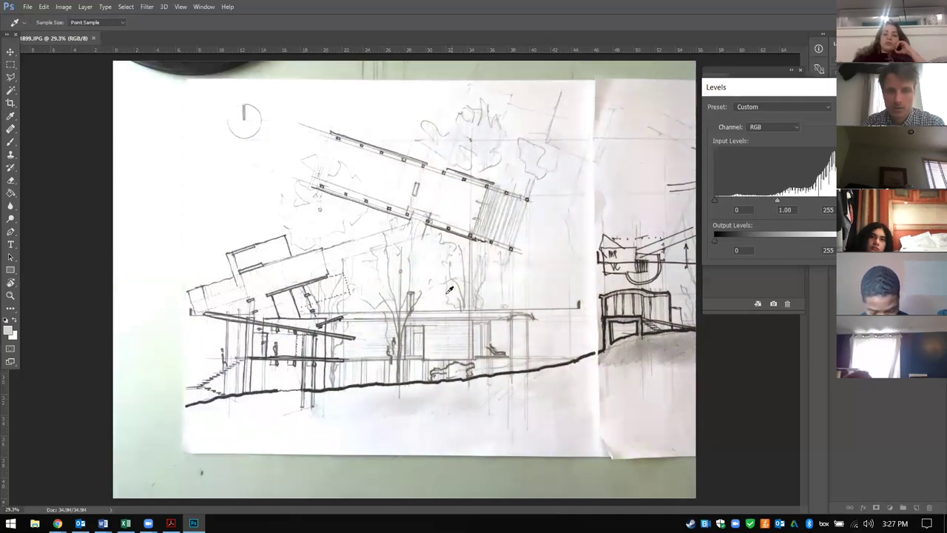
left_click(544, 339)
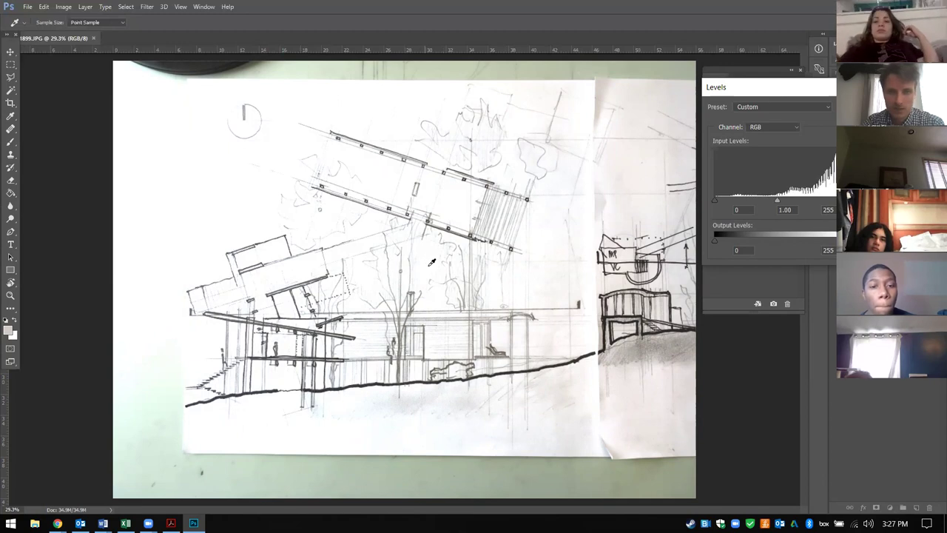
left_click(366, 274)
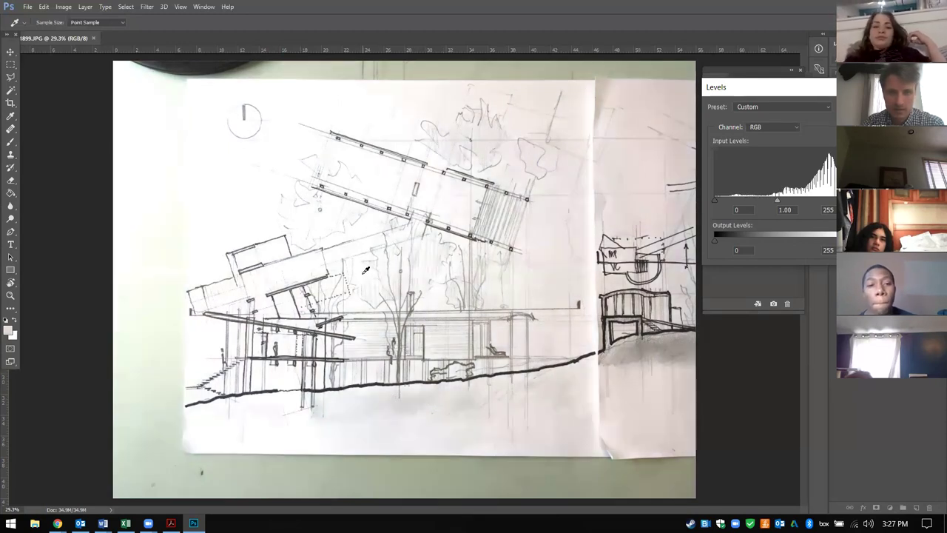
left_click(462, 291)
left_click(432, 294)
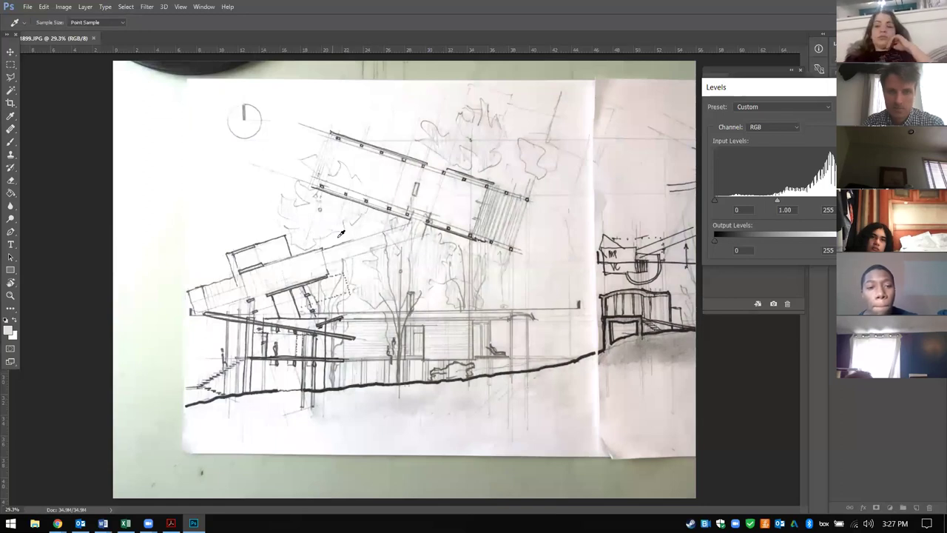
left_click(373, 235)
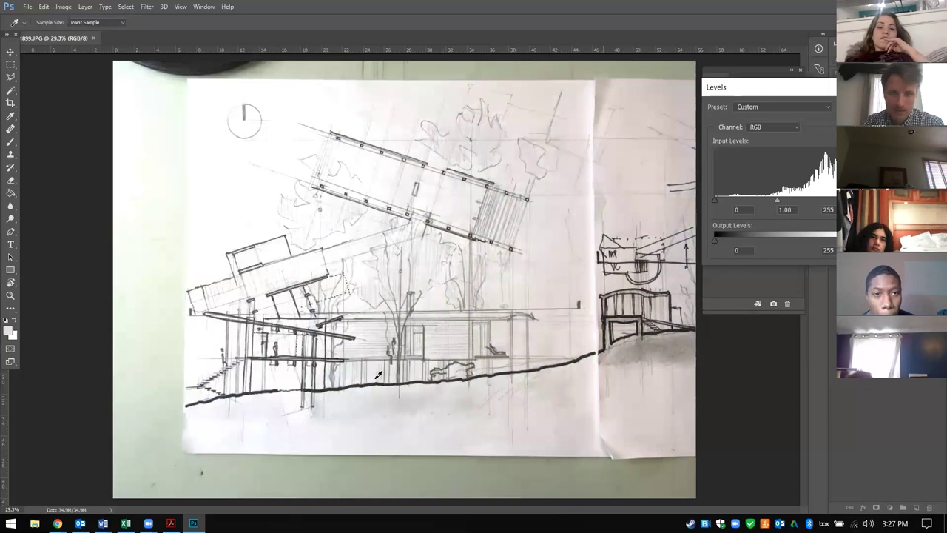
Step: Sample the thick ground line as the black point, and undo a trial black sample taken from lighter paper
left_click(248, 390)
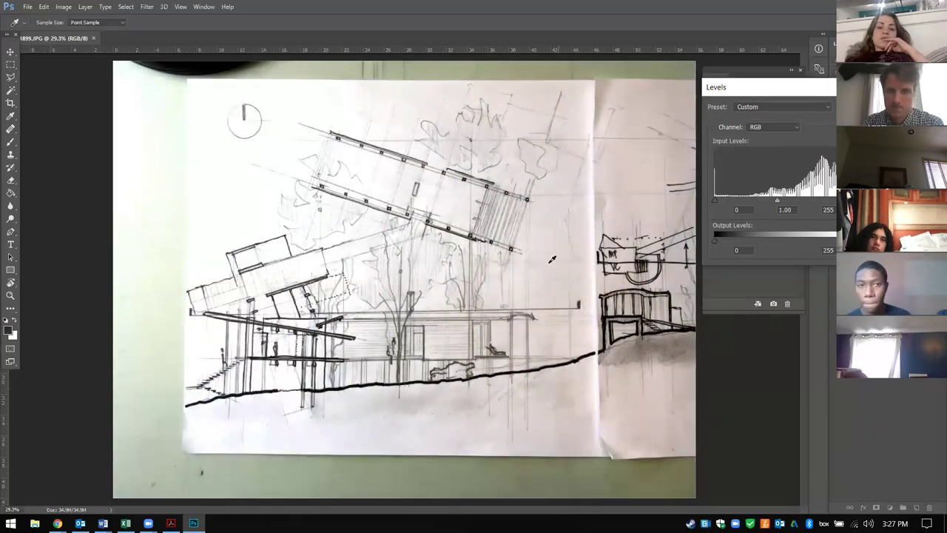
left_click(521, 369)
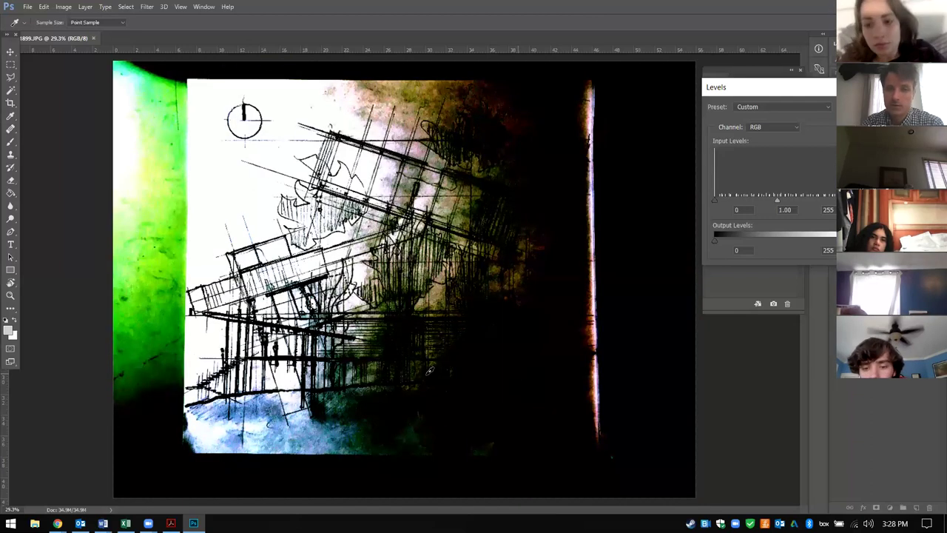
key("ctrl+z")
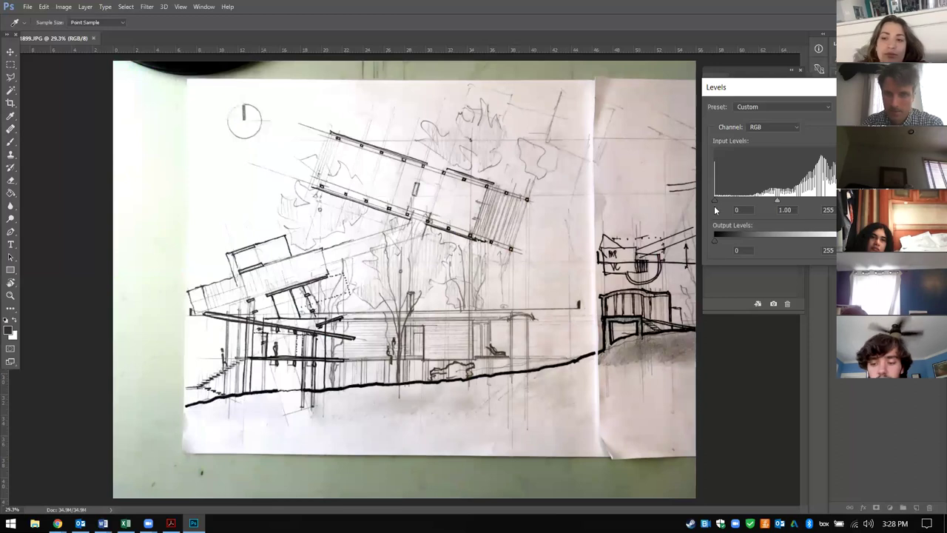
Step: Lighten the midtones slightly and apply the Levels adjustment to the photo
mouse_move(715, 205)
left_mouse_down()
mouse_move(727, 202)
mouse_move(715, 200)
left_mouse_up()
mouse_move(777, 200)
left_mouse_down()
mouse_move(760, 198)
mouse_move(787, 200)
mouse_move(753, 199)
mouse_move(767, 201)
left_mouse_up()
key("Return")
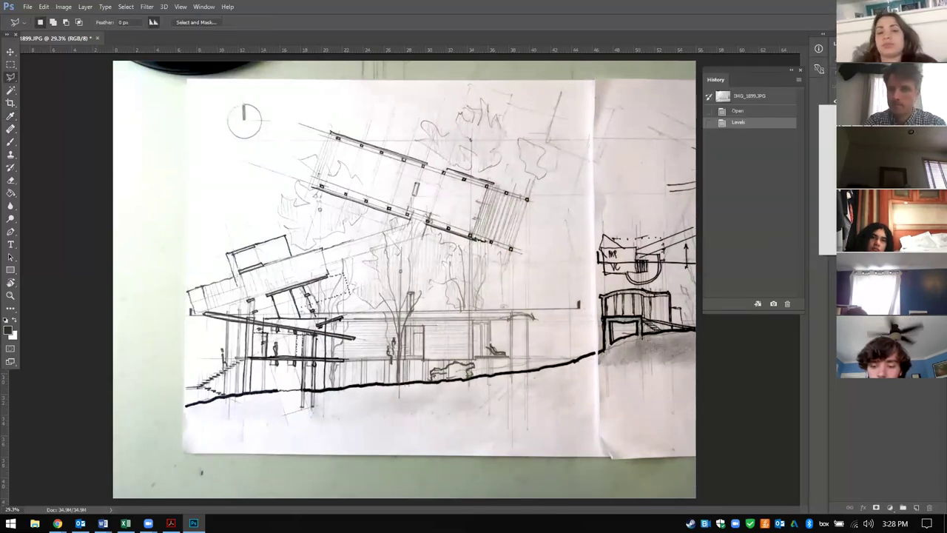
Step: Undo the applied Levels adjustment and convert the locked background photo into a regular layer
left_click(828, 111)
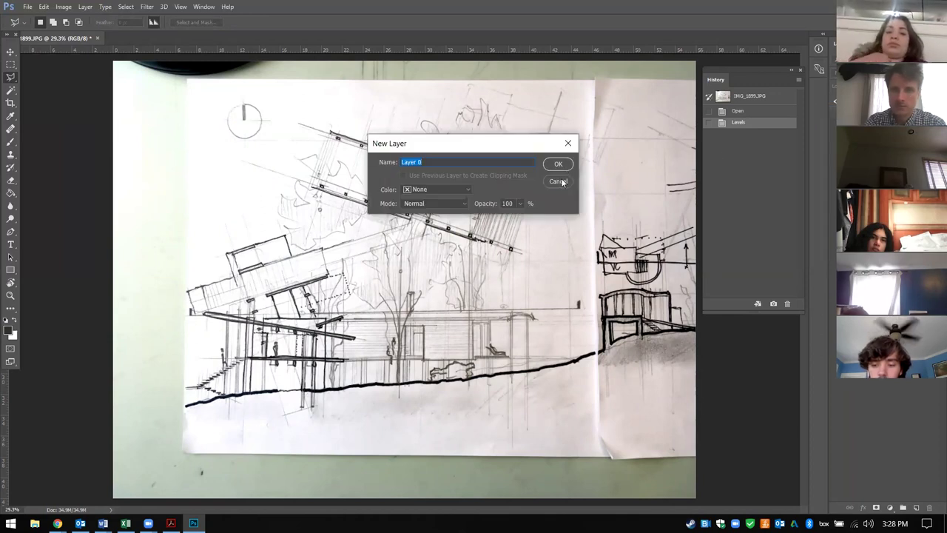
left_click(559, 181)
left_click(769, 111)
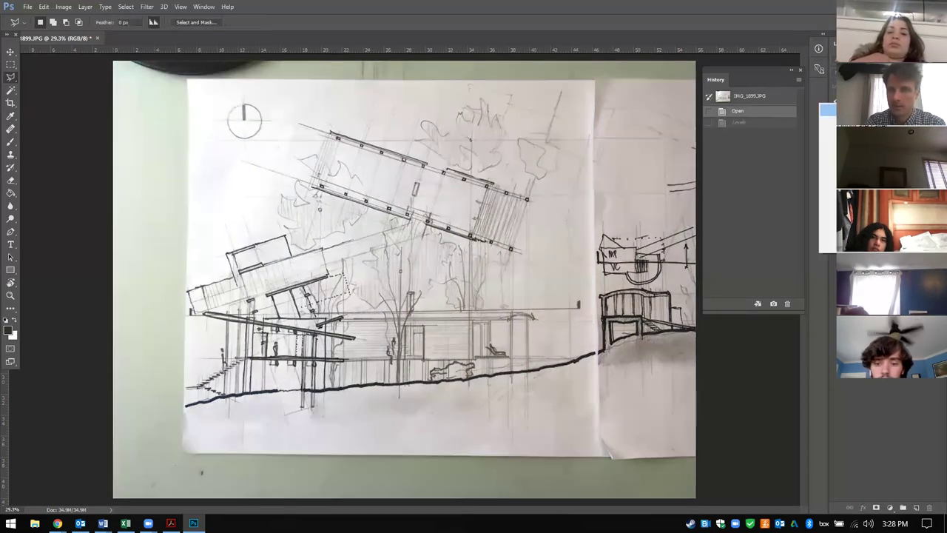
left_click(559, 162)
Step: Duplicate the photo layer, keeping the default name for the copy
right_click(614, 74)
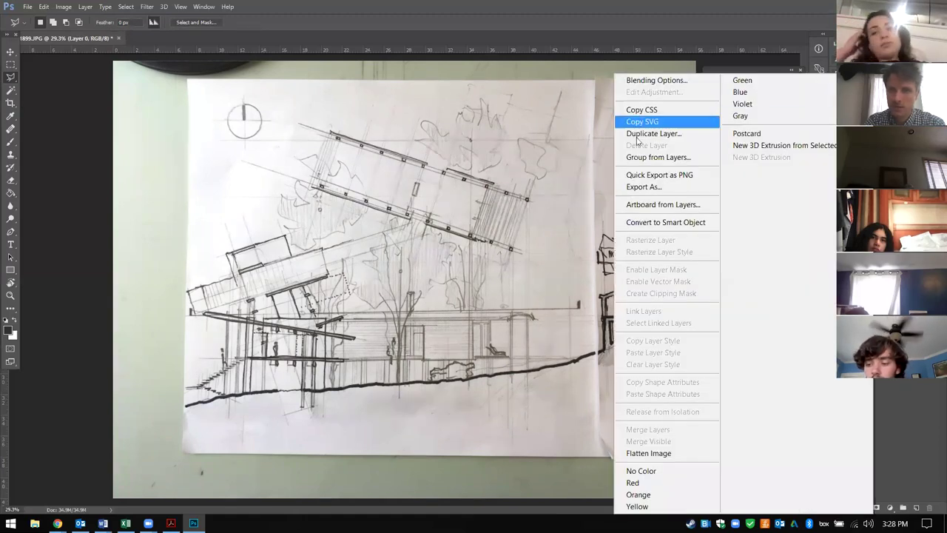
left_click(666, 131)
left_click(775, 85)
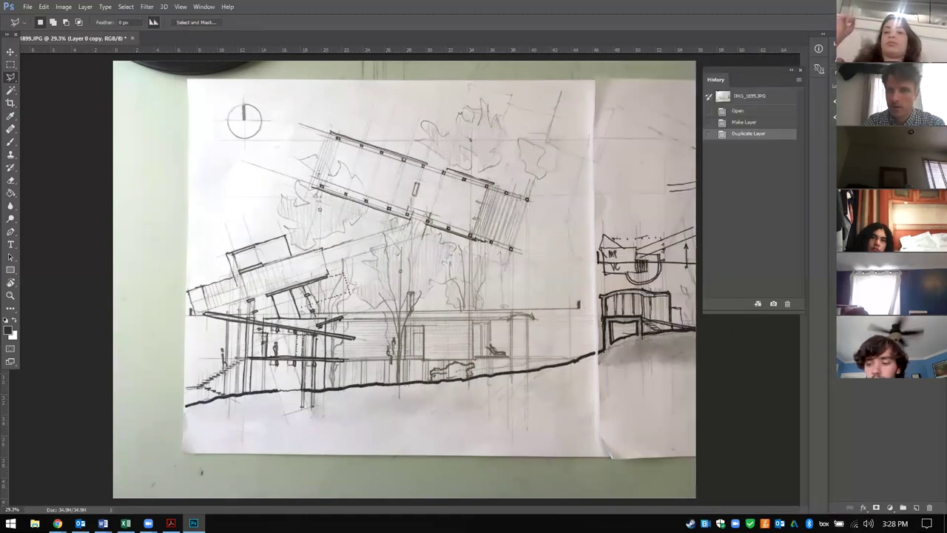
Step: On the duplicate layer, sample the paper below the plan as Levels white point and the ground line as black point
key("ctrl+l")
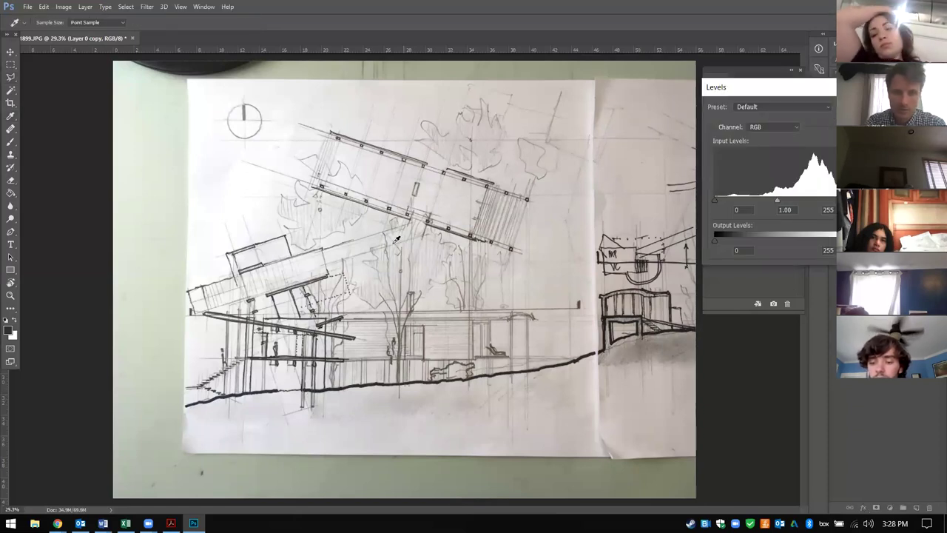
left_click(372, 224)
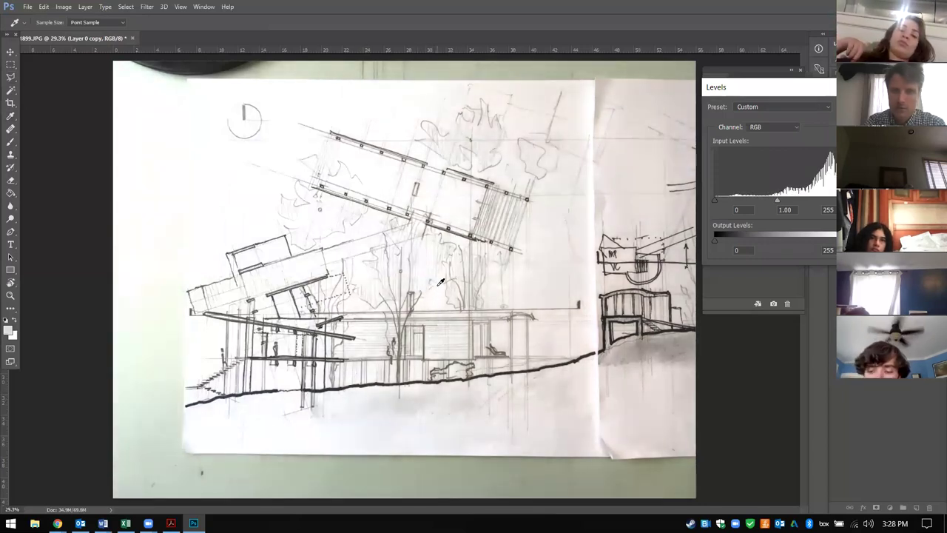
left_click(590, 355)
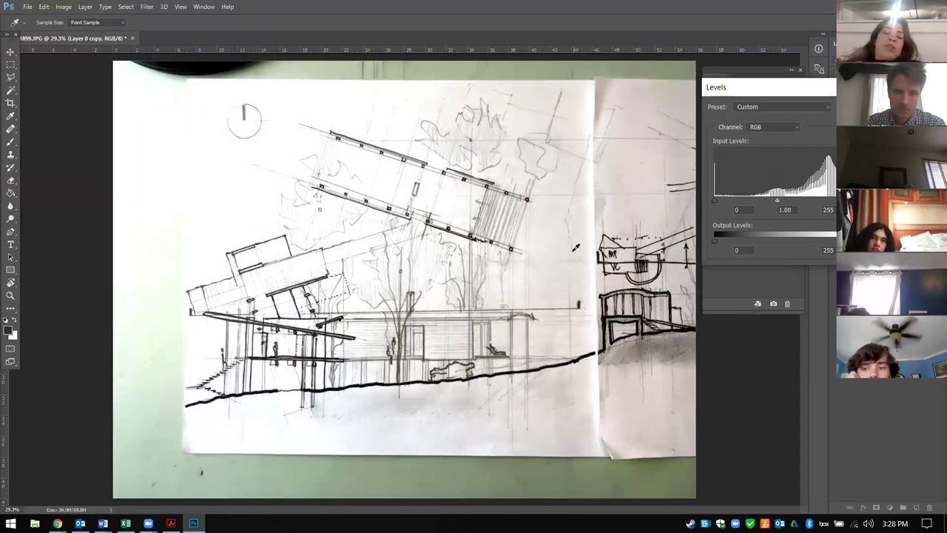
Step: Set the black input level to 17 and the midtones to 1.06, and apply Levels
left_click_drag(715, 200, 723, 199)
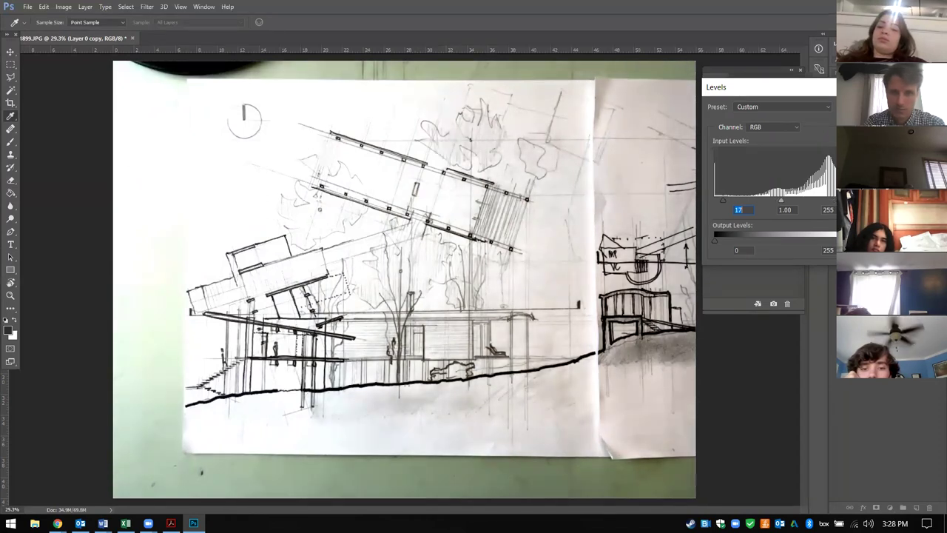
mouse_move(781, 200)
left_mouse_down()
mouse_move(789, 202)
mouse_move(779, 203)
left_mouse_up()
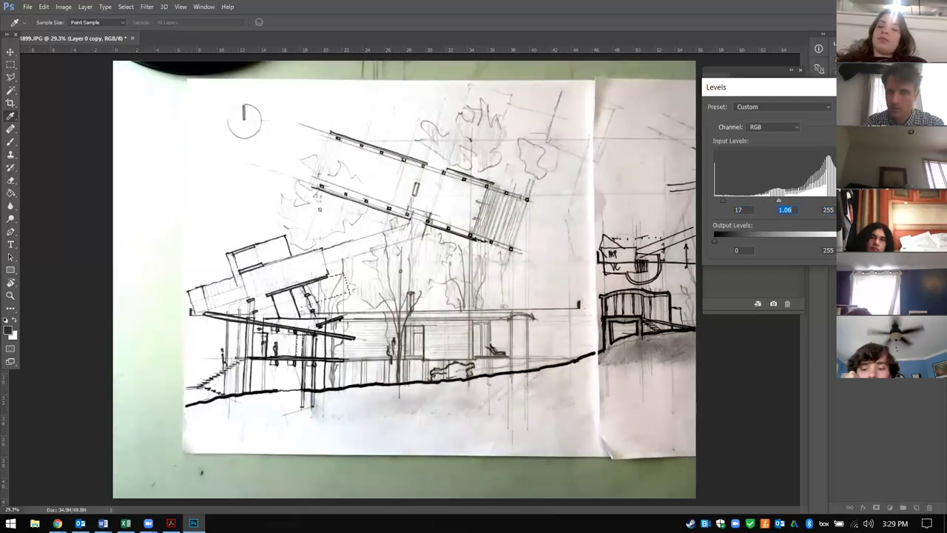
key("Return")
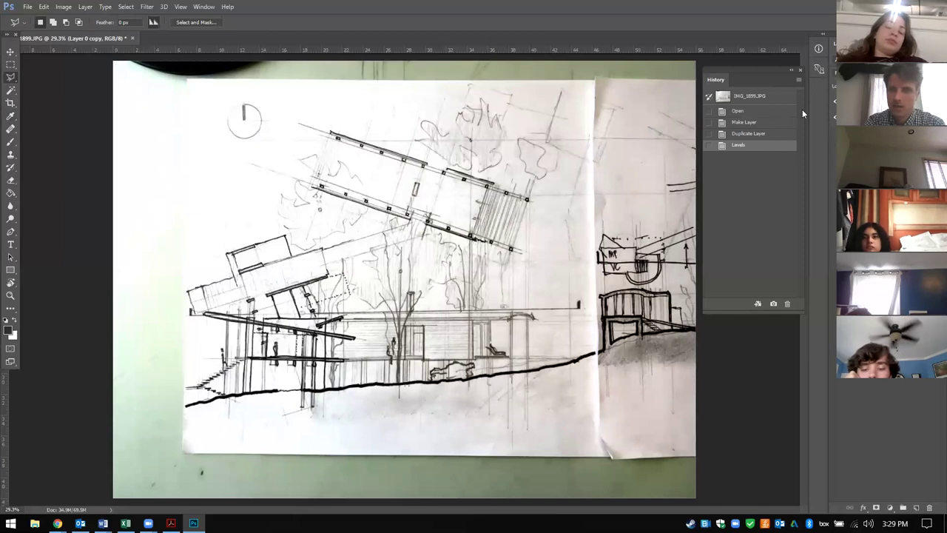
Step: Toggle the adjusted layer's visibility several times to compare it with the original photo
left_click(835, 104)
left_click(835, 105)
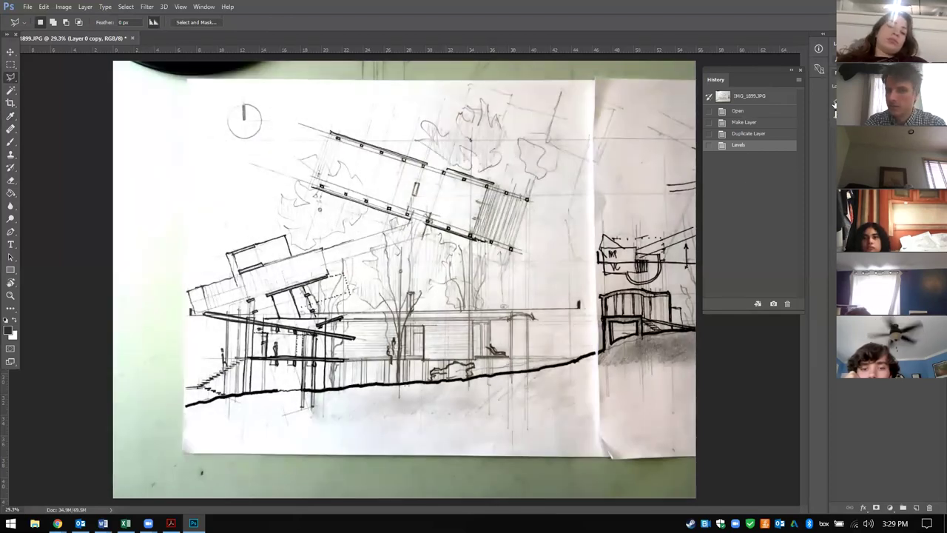
key("ctrl+l")
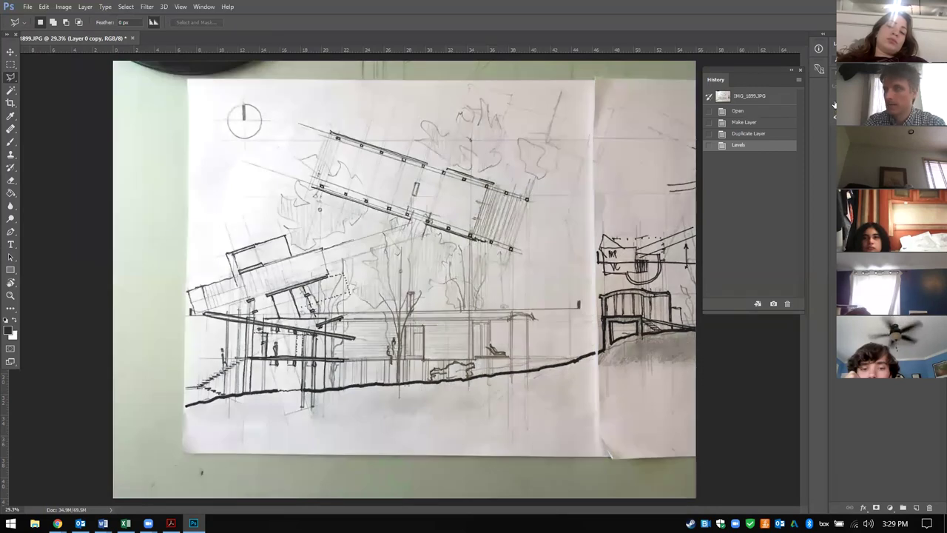
left_click(835, 104)
left_click(835, 104)
key("Escape")
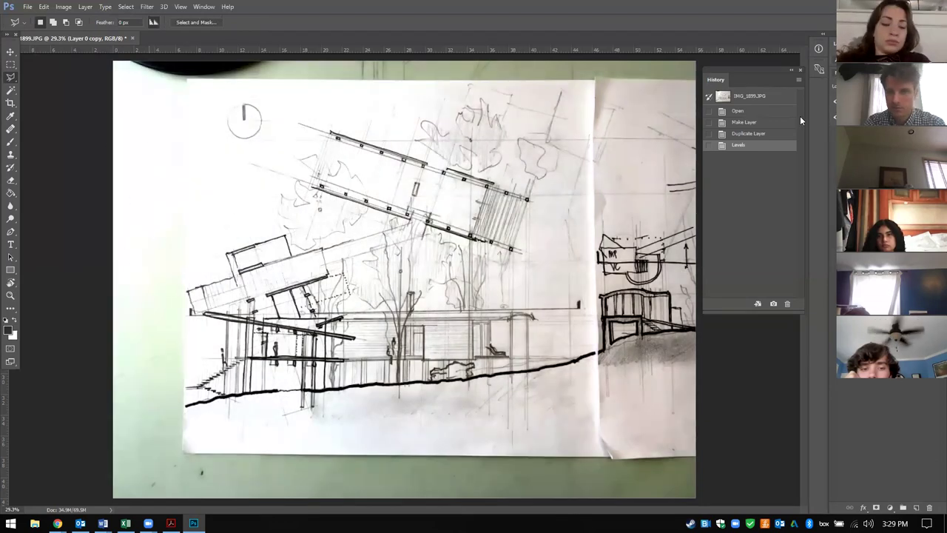
Step: Hide the adjusted copy and duplicate the original photo layer again
left_click(835, 103)
right_click(886, 118)
key("Escape")
right_click(835, 117)
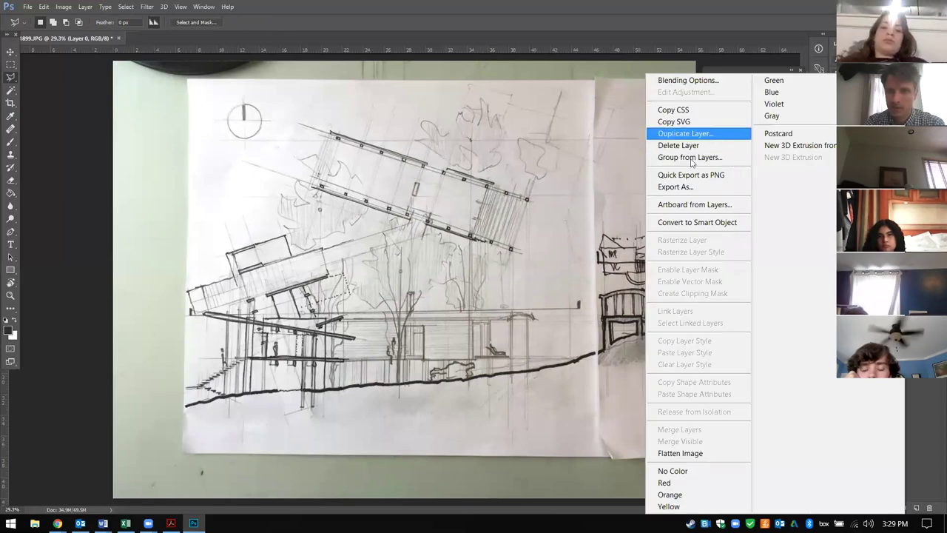
left_click(700, 132)
left_click(774, 84)
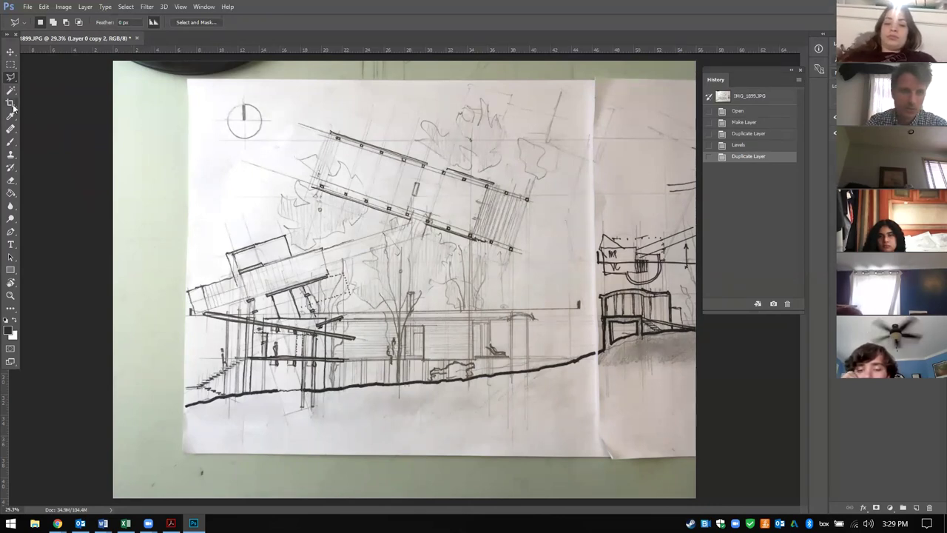
Step: Copy a rectangular area around the main drawing sheet onto a new layer, and hide the full-photo layers beneath it
left_click(11, 64)
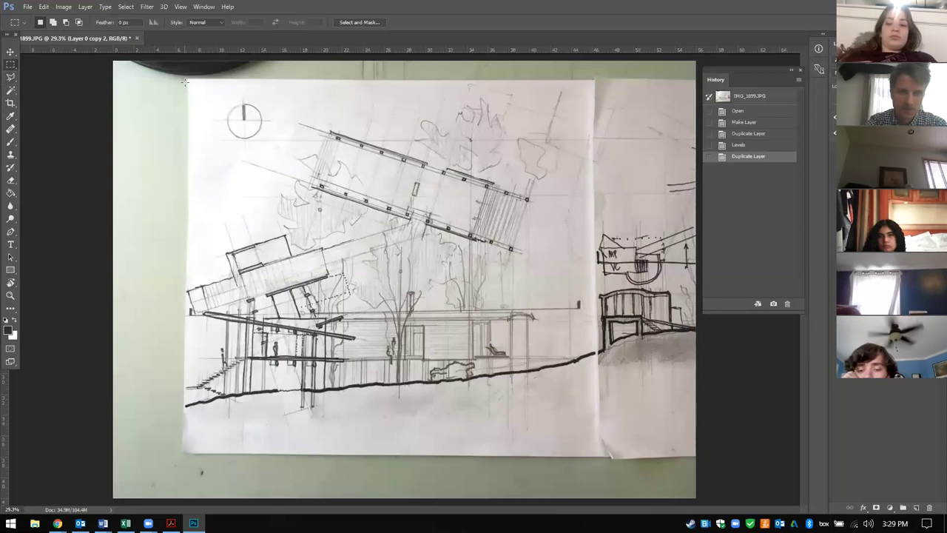
left_click_drag(188, 80, 604, 451)
key("ctrl+c")
key("ctrl+v")
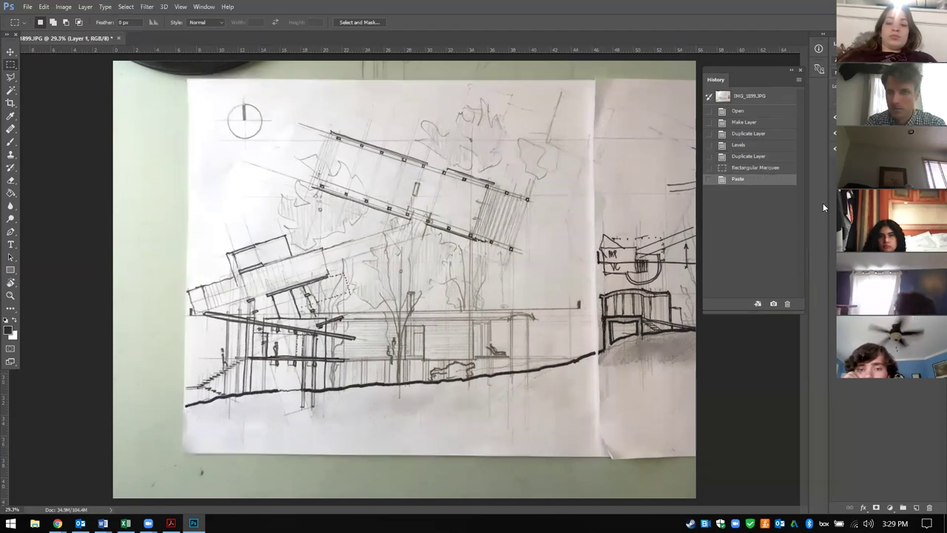
left_click(835, 133)
left_click(834, 149)
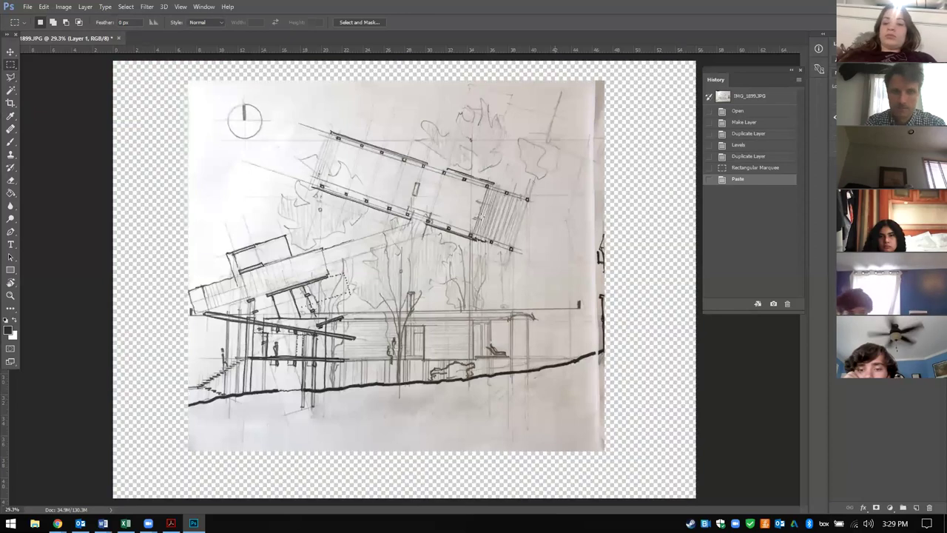
Step: On the isolated sheet, sample the ground line as Levels black point and blank paper below the plan as white point
key("ctrl+l")
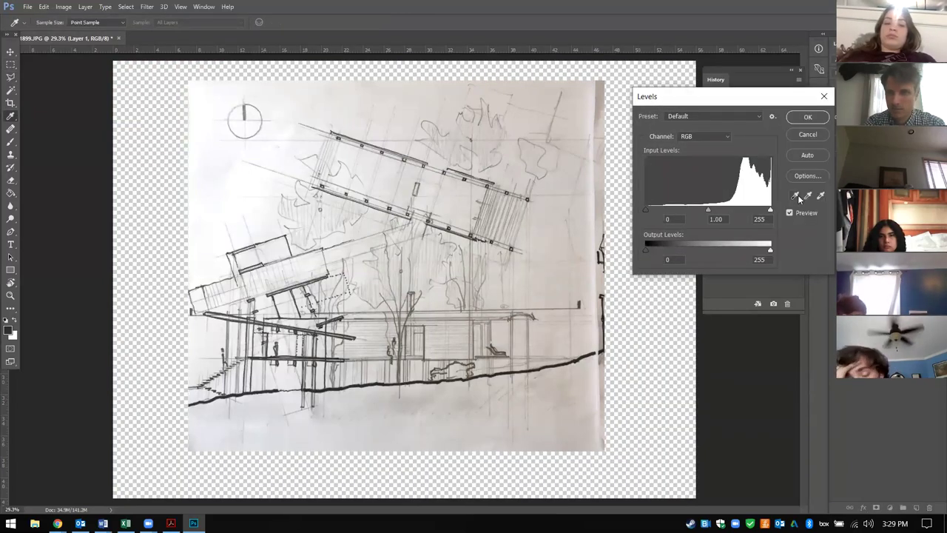
left_click(592, 350)
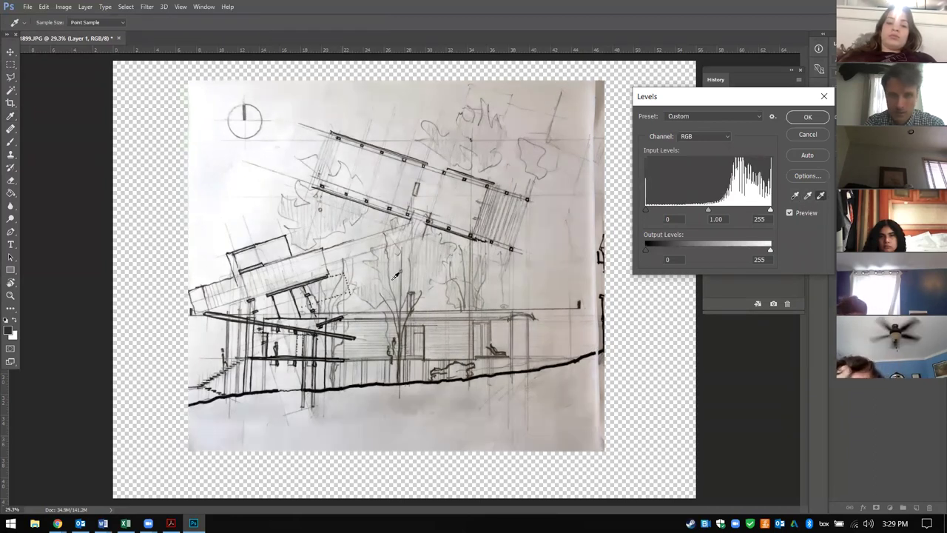
left_click(374, 239)
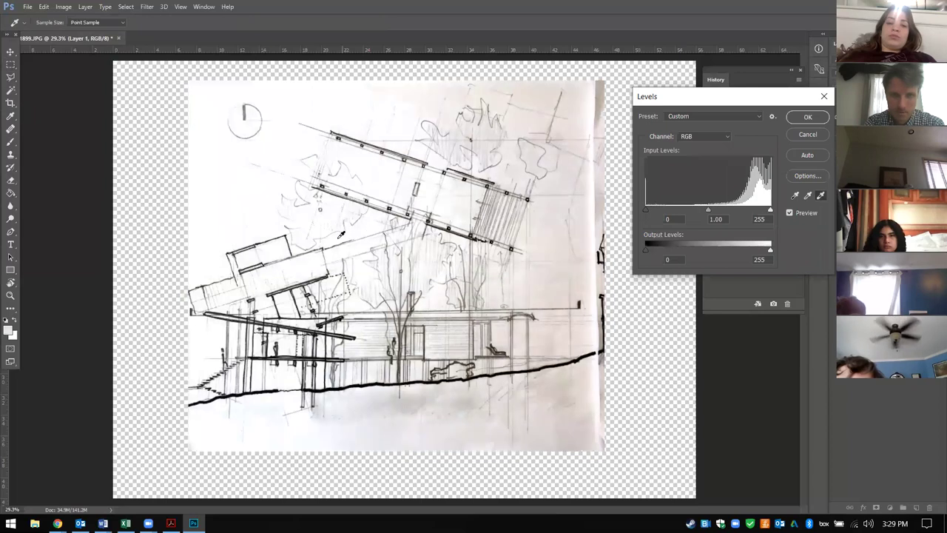
left_click(342, 236)
left_click(334, 237)
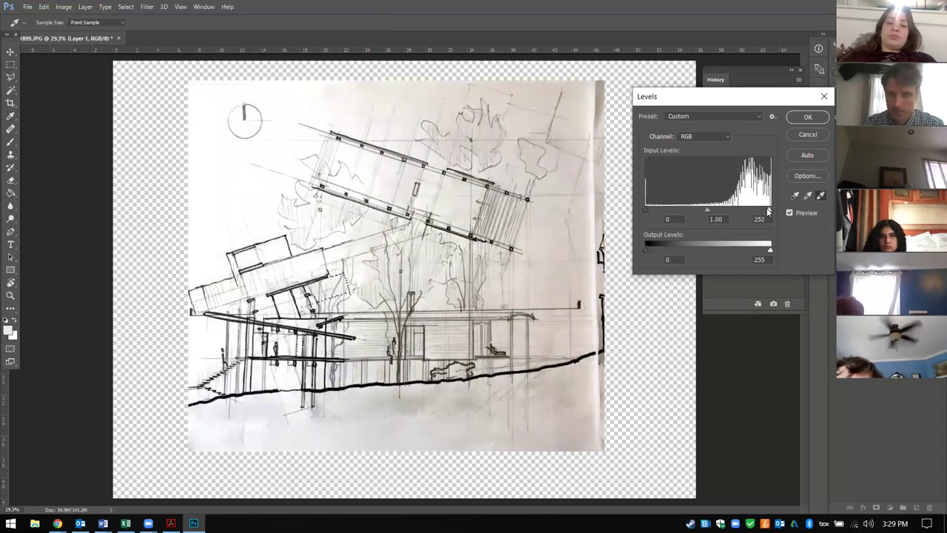
Step: Set the Levels white input to 238 and the midtone input to 1.41, and apply the adjustment to the isolated sheet
left_click_drag(766, 213, 763, 213)
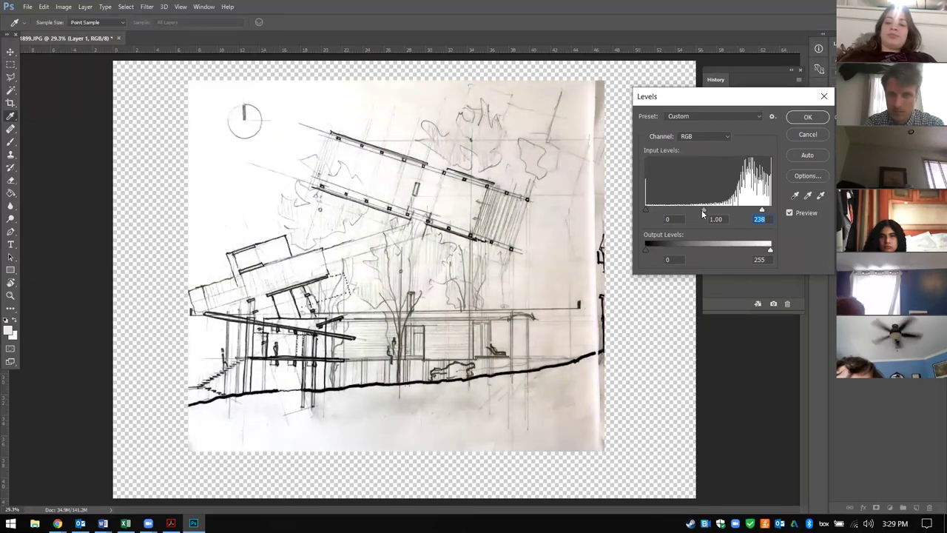
mouse_move(703, 213)
left_mouse_down()
mouse_move(690, 214)
mouse_move(739, 215)
mouse_move(684, 211)
left_mouse_up()
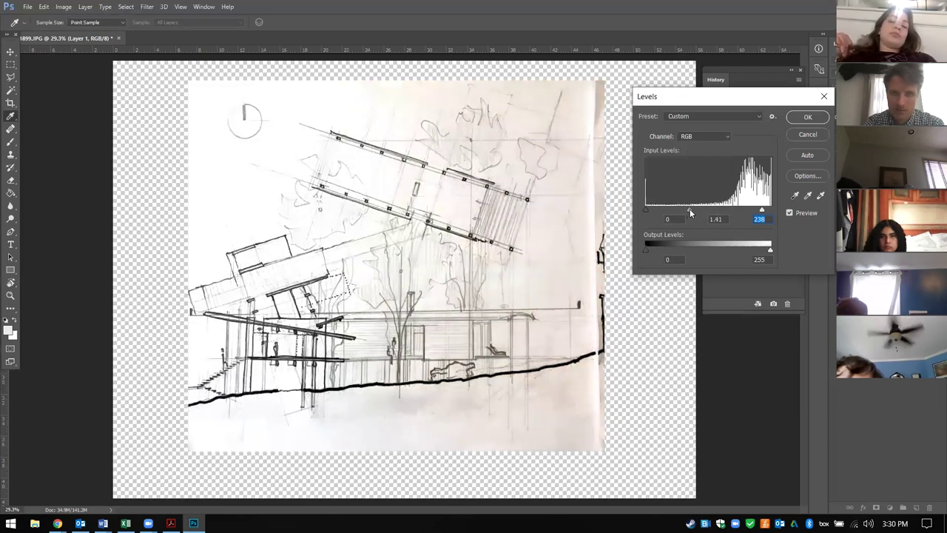
left_click(809, 118)
left_click(834, 134)
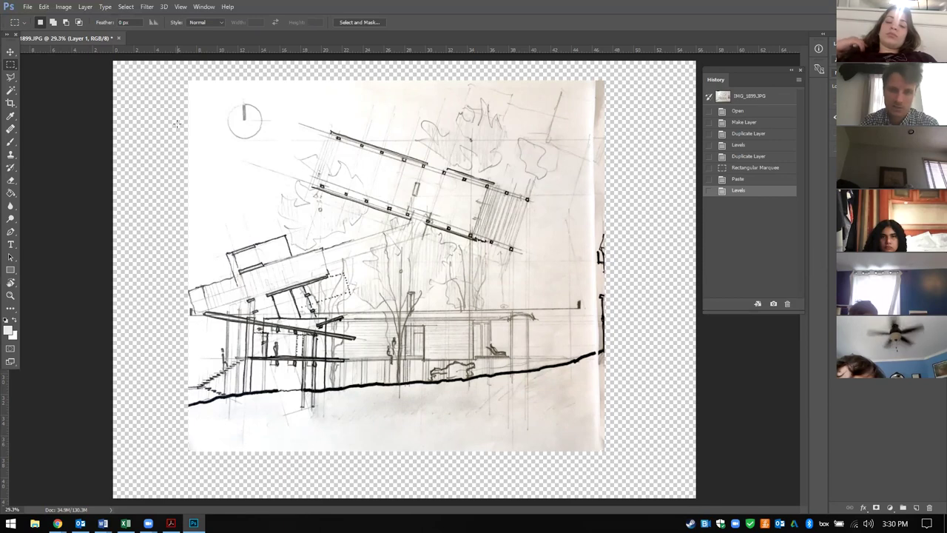
left_click(10, 104)
left_click_drag(113, 59, 150, 69)
left_click_drag(658, 279, 620, 259)
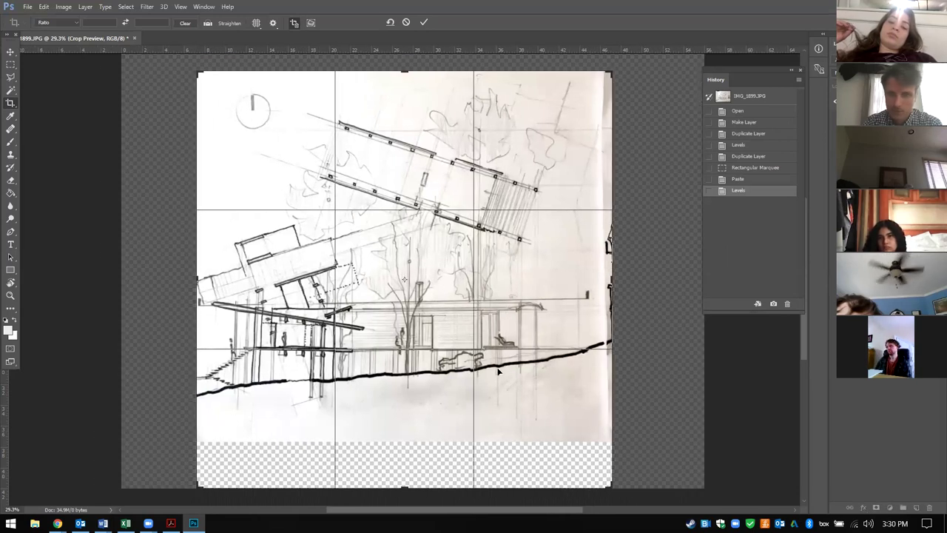
left_click_drag(404, 490, 401, 464)
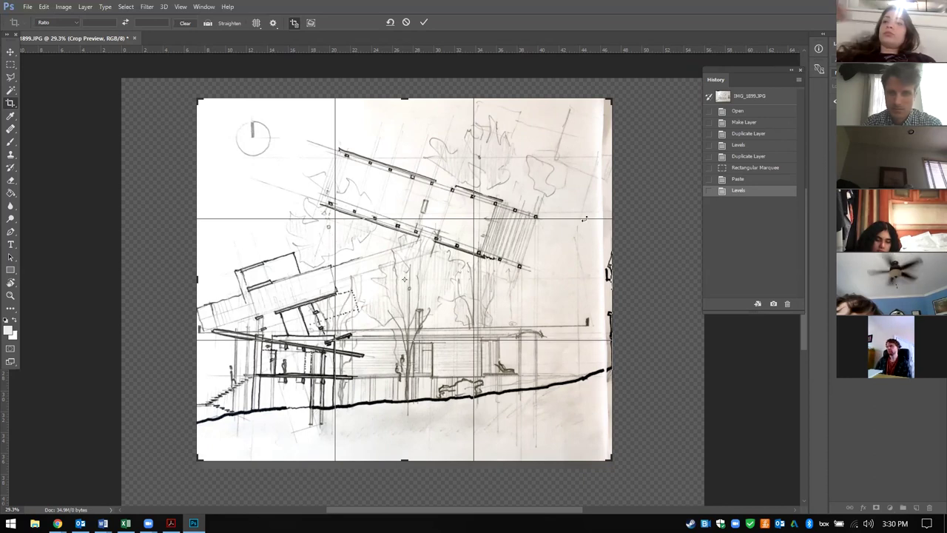
left_click(10, 66)
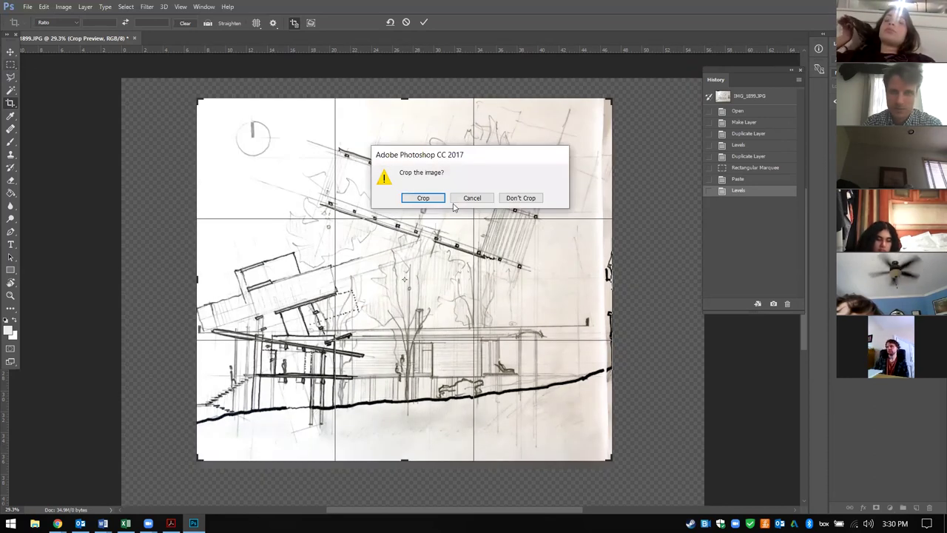
left_click(519, 198)
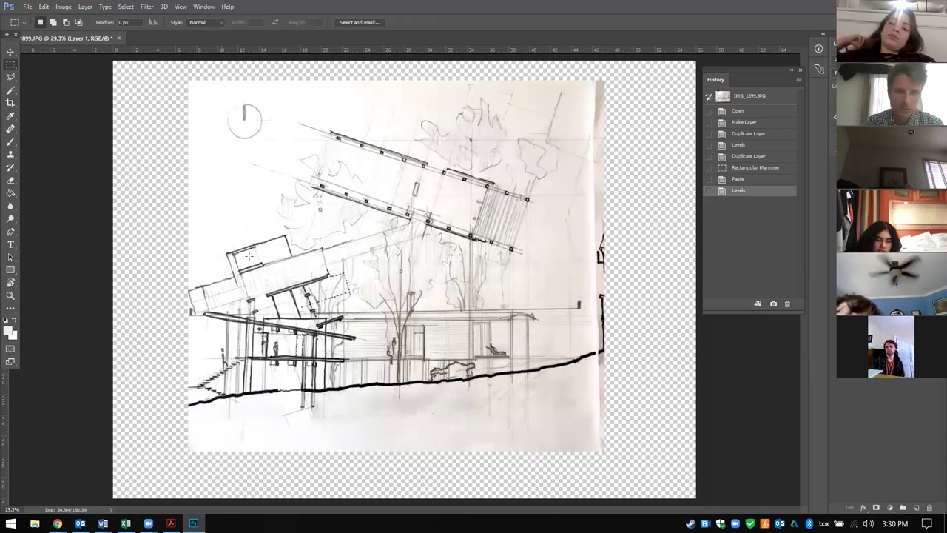
Step: Create a new empty layer above the isolated drawing sheet
left_click(97, 9)
mouse_move(86, 7)
mouse_move(207, 18)
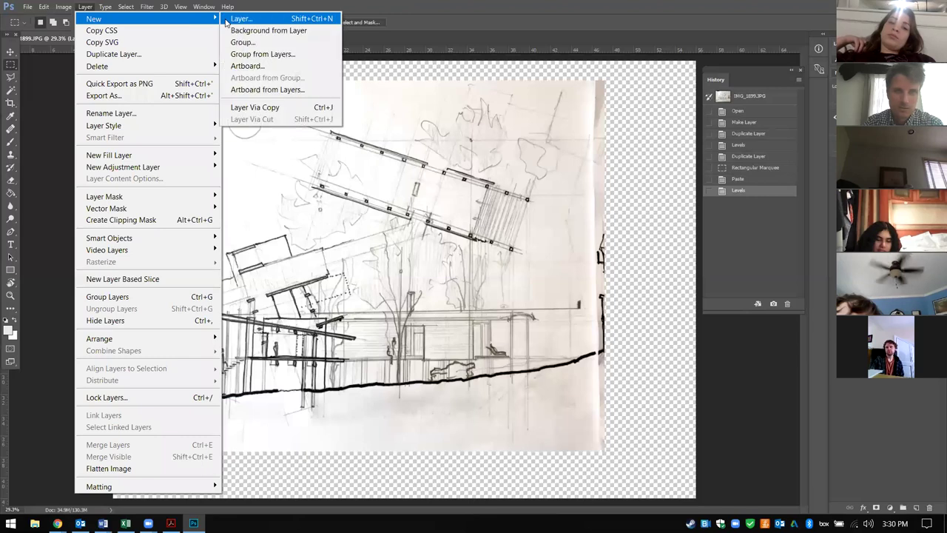
left_click(241, 18)
left_click(558, 168)
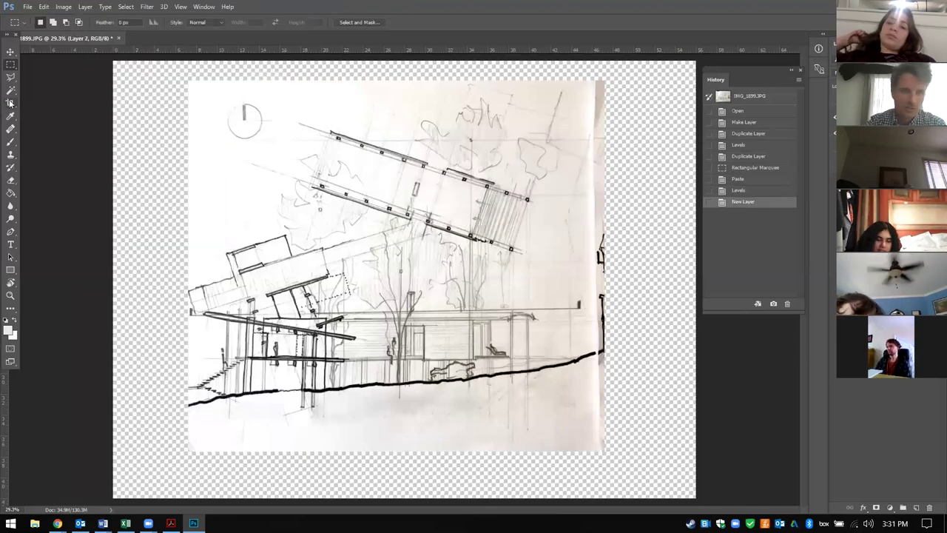
Step: Fill the new layer with solid white using the Paint Bucket and move it beneath the drawing sheet layer
left_click(11, 194)
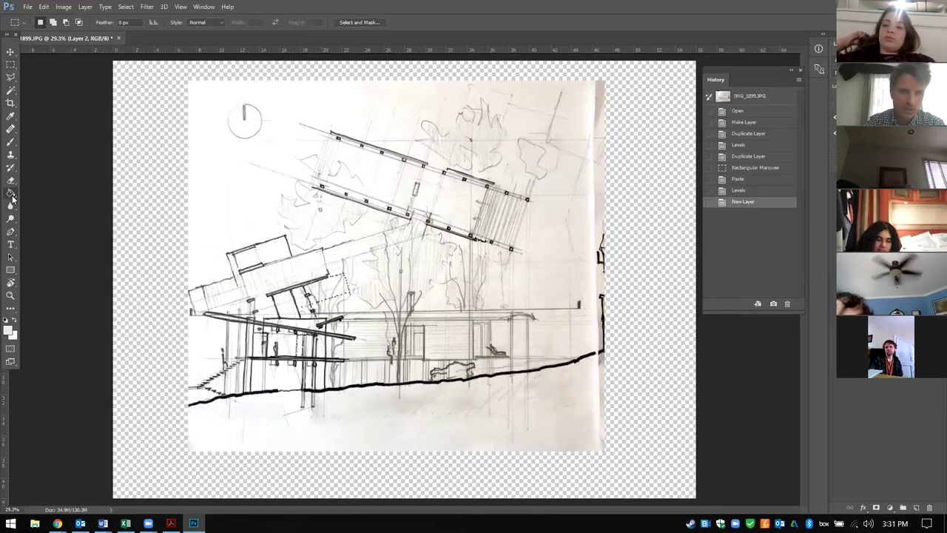
left_click(15, 322)
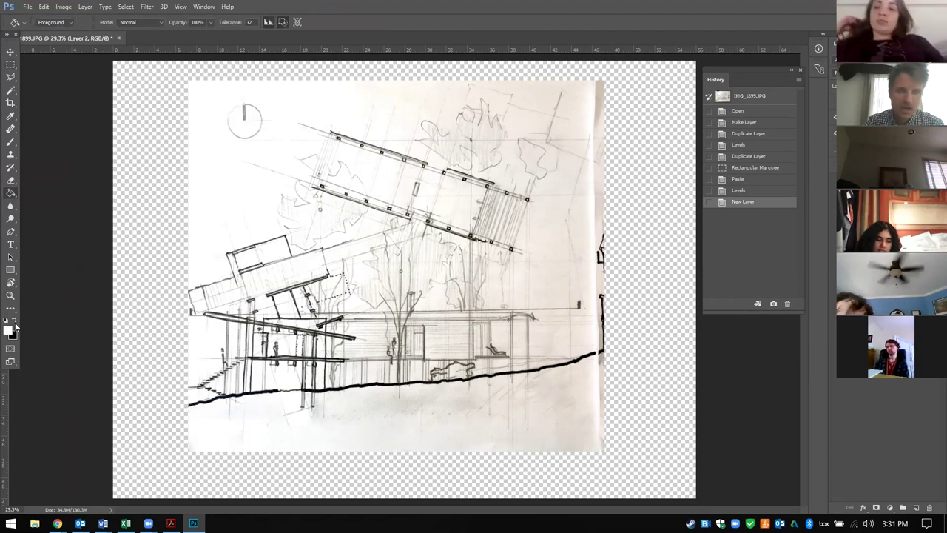
left_click(157, 253)
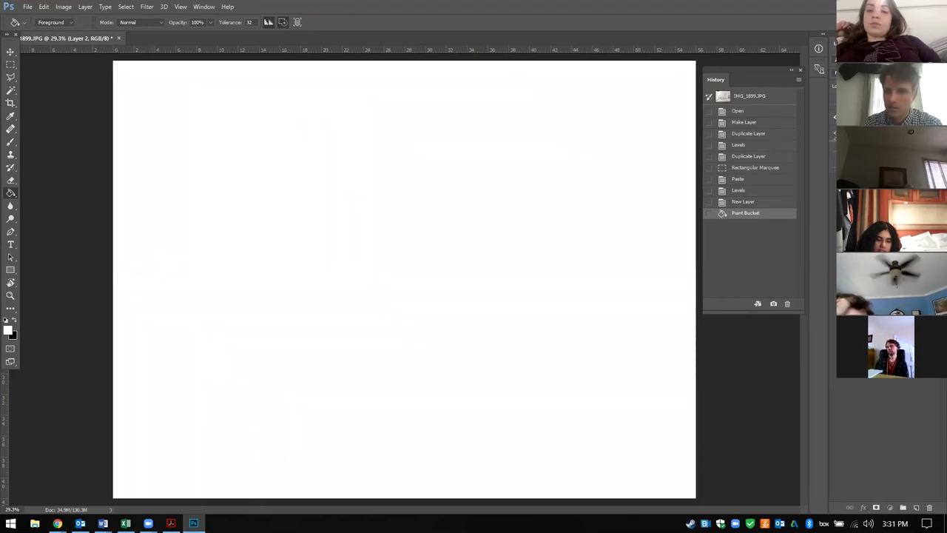
key("ctrl+bracketleft")
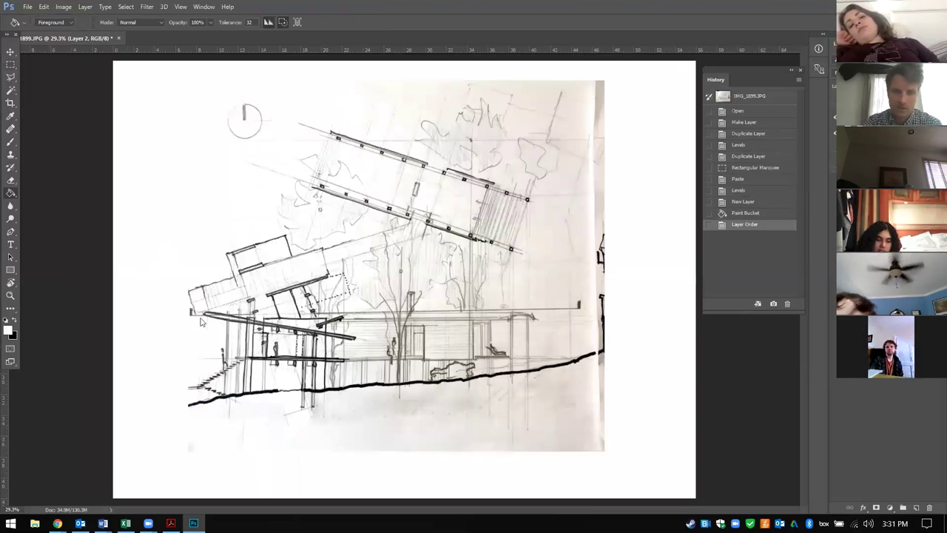
scroll(500, 443, "up", 4)
scroll(499, 444, "down", 4)
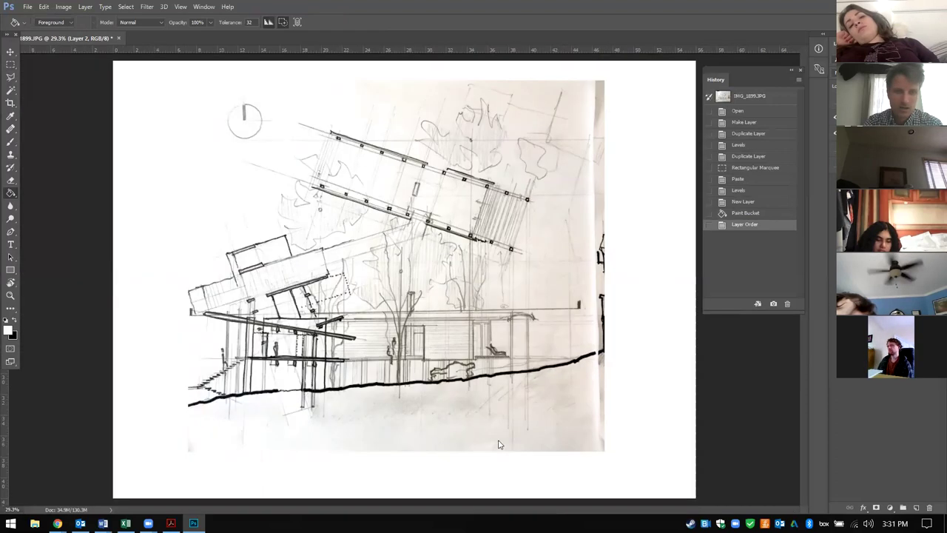
Step: Try the Dodge tool on Shadows at 50% exposure along the drawing's upper edge, making the sheet layer the active one
left_click(11, 219)
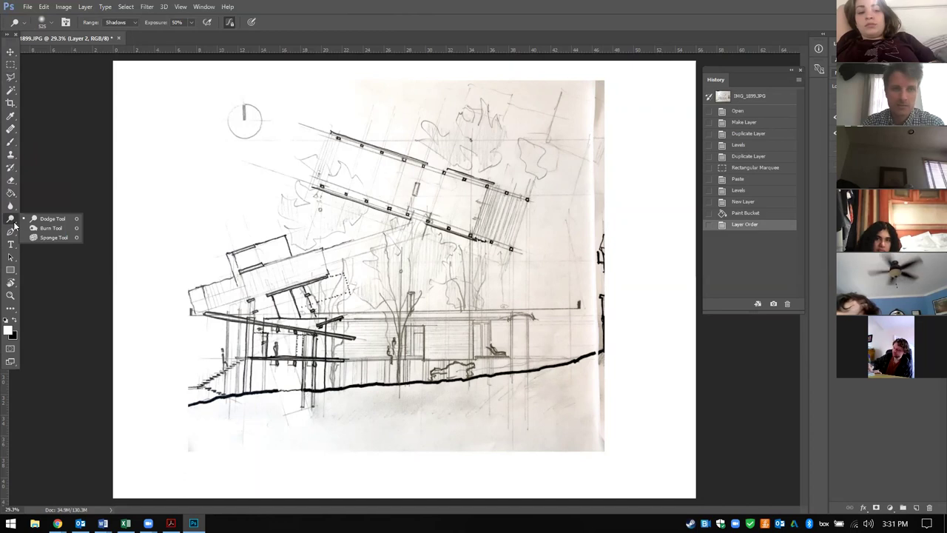
left_click(55, 220)
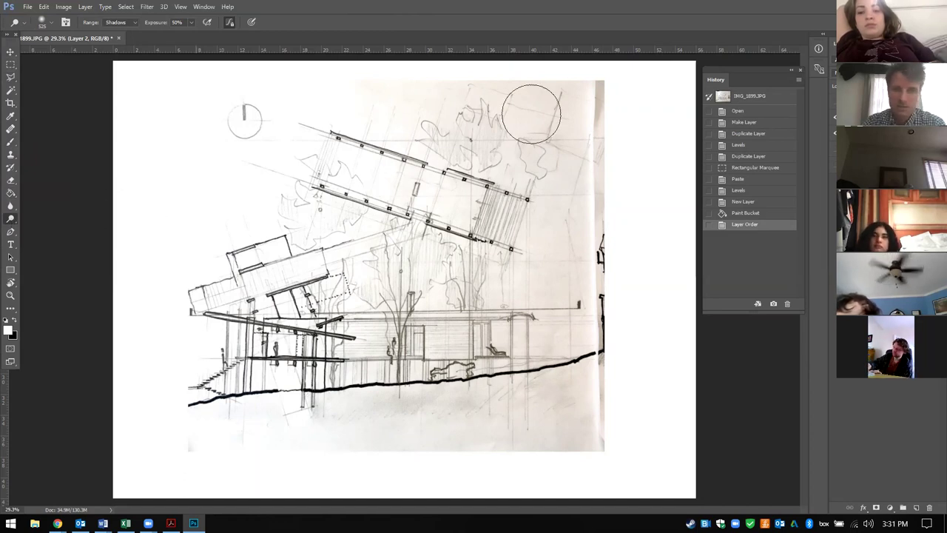
left_click(373, 82)
left_click(600, 84)
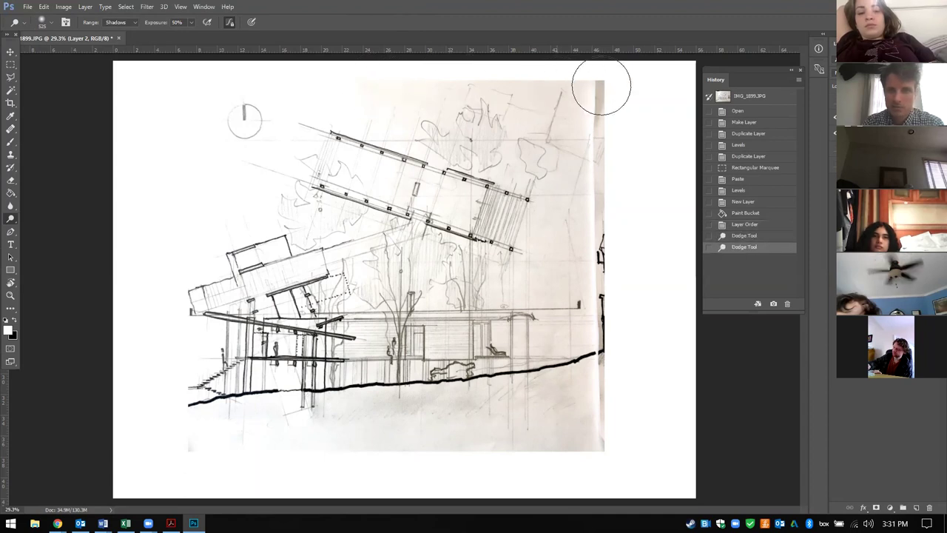
left_click(579, 86)
left_click(881, 133)
left_click(881, 117)
left_click(550, 96)
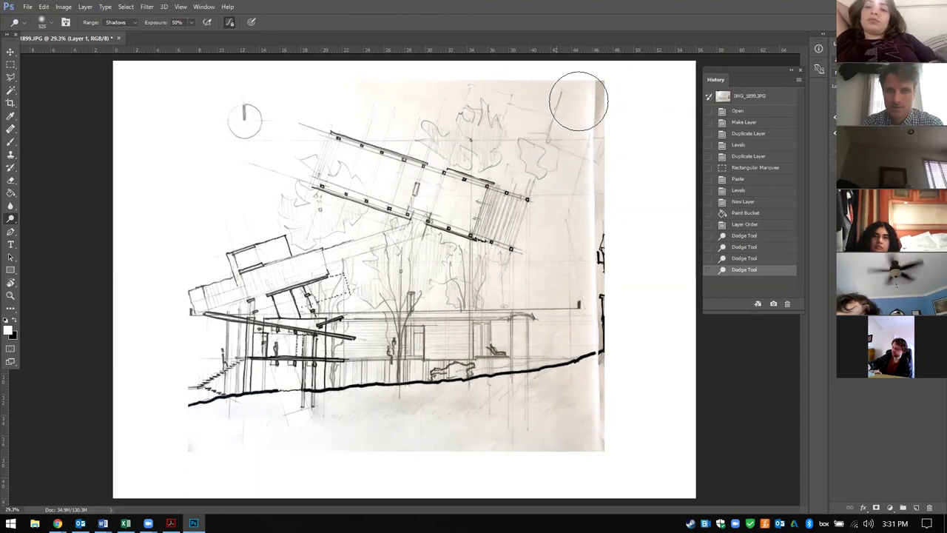
left_click(579, 102)
Step: Change the Dodge tool to Highlights at 91% exposure and lighten the paper along the sheet's upper and right edges
left_click_drag(192, 35, 208, 34)
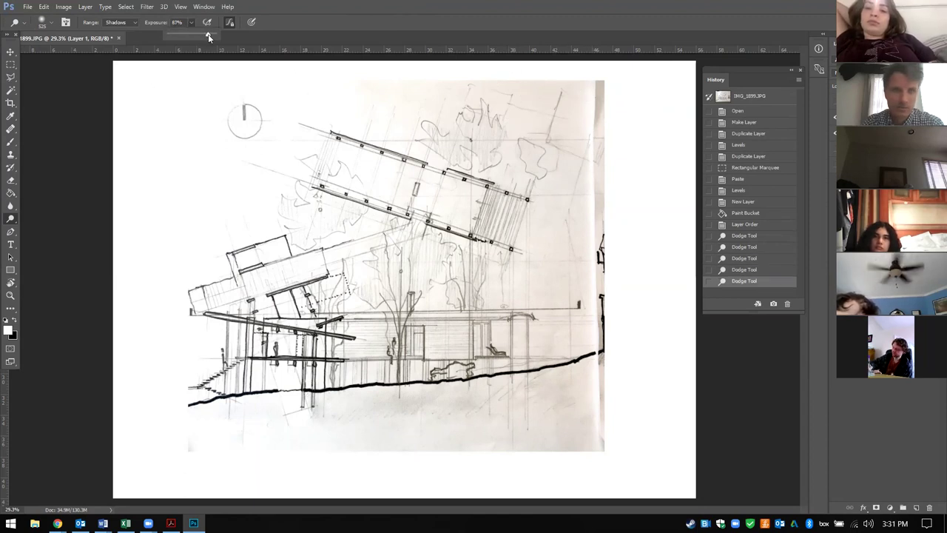
left_click(136, 23)
left_click(122, 43)
mouse_move(552, 88)
left_mouse_down()
mouse_move(607, 105)
mouse_move(618, 129)
left_mouse_up()
left_click_drag(601, 89, 654, 129)
mouse_move(401, 65)
left_mouse_down()
mouse_move(481, 74)
mouse_move(387, 75)
left_mouse_up()
left_click_drag(387, 75, 423, 76)
left_click_drag(664, 97, 644, 249)
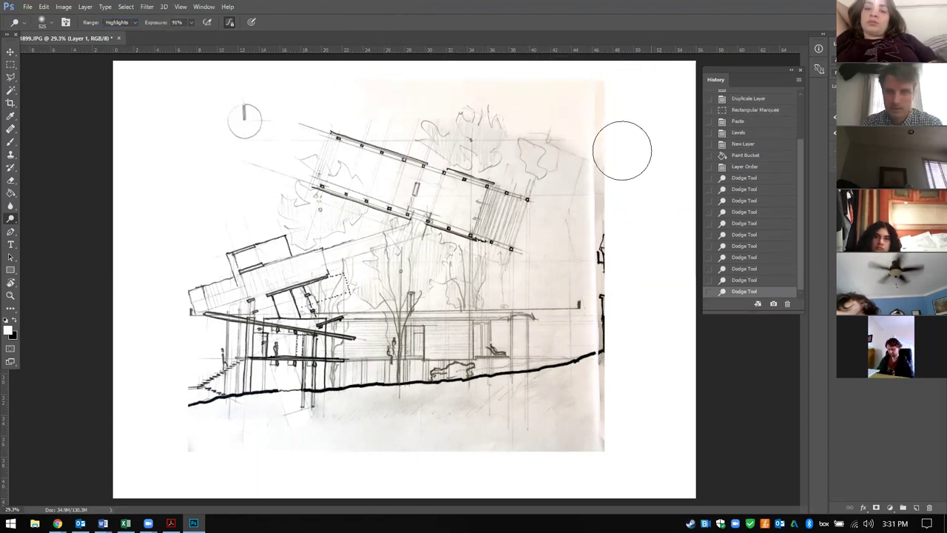
Step: Lower the Dodge exposure to 40%, enlarge the brush to 873 px, and lighten the remaining paper around the drawing
left_click(190, 23)
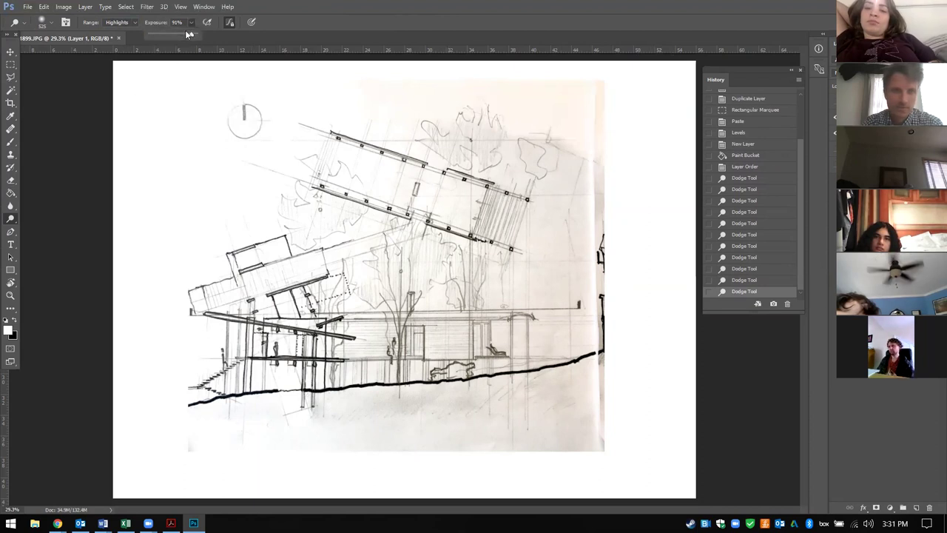
mouse_move(225, 183)
left_mouse_down()
mouse_move(271, 178)
mouse_move(269, 190)
mouse_move(291, 193)
mouse_move(274, 193)
mouse_move(304, 195)
mouse_move(274, 195)
left_mouse_up()
mouse_move(603, 171)
left_mouse_down()
mouse_move(629, 269)
mouse_move(623, 430)
mouse_move(454, 476)
mouse_move(303, 462)
mouse_move(284, 470)
mouse_move(730, 417)
mouse_move(640, 157)
mouse_move(660, 207)
mouse_move(667, 382)
mouse_move(644, 399)
left_mouse_up()
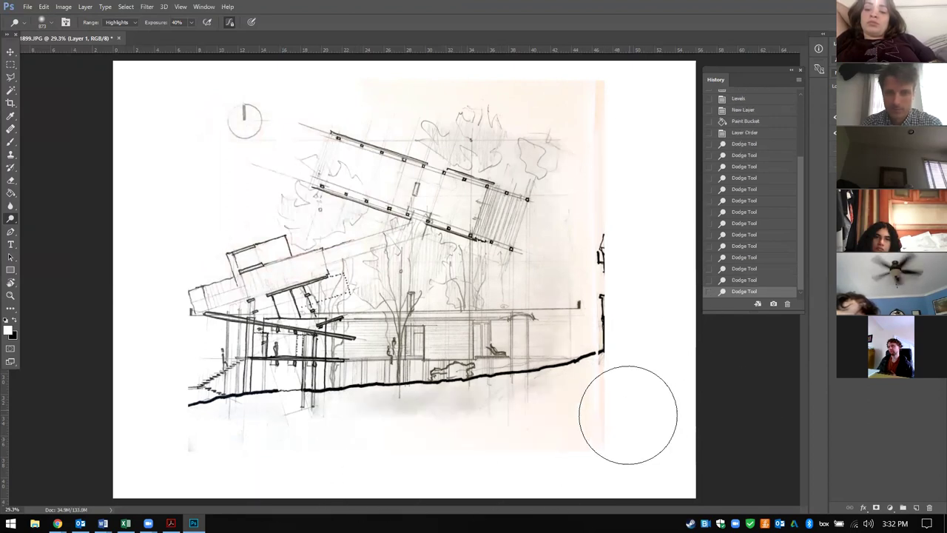
mouse_move(519, 467)
left_mouse_down()
mouse_move(651, 286)
mouse_move(608, 137)
mouse_move(641, 282)
mouse_move(647, 217)
mouse_move(630, 99)
mouse_move(486, 52)
mouse_move(375, 57)
left_mouse_up()
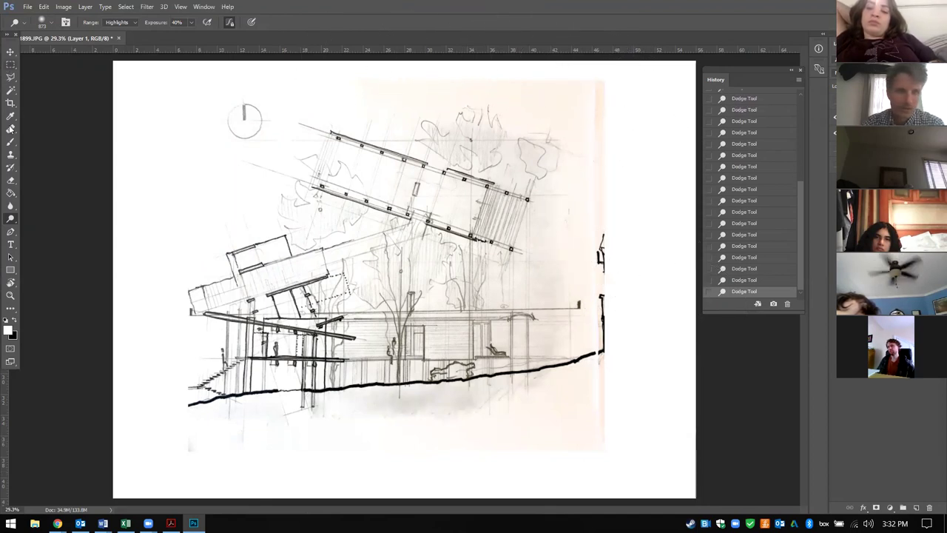
Step: Erase the hard upper edge and upper-right corner of the sheet with a soft, medium-sized eraser brush
left_click(10, 180)
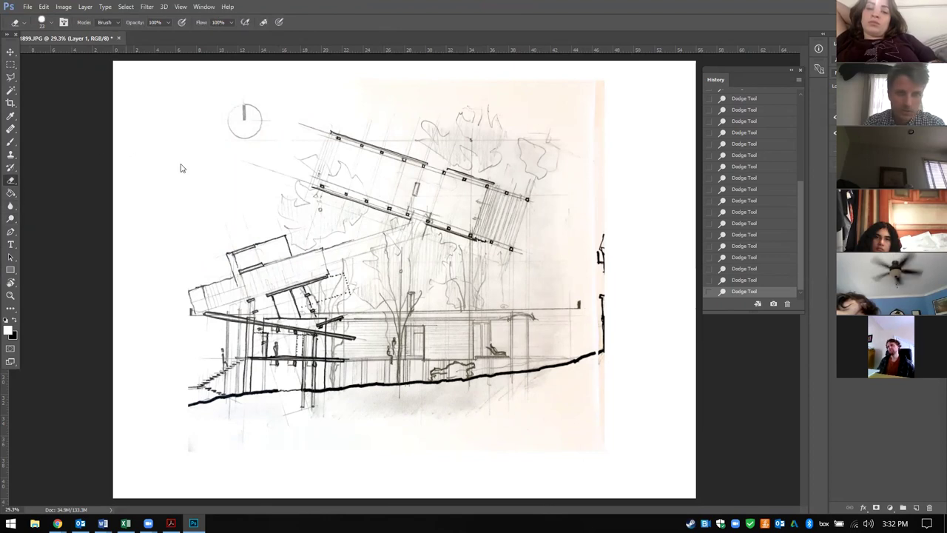
mouse_move(151, 171)
left_mouse_down()
mouse_move(202, 165)
mouse_move(185, 163)
left_mouse_up()
left_click(52, 24)
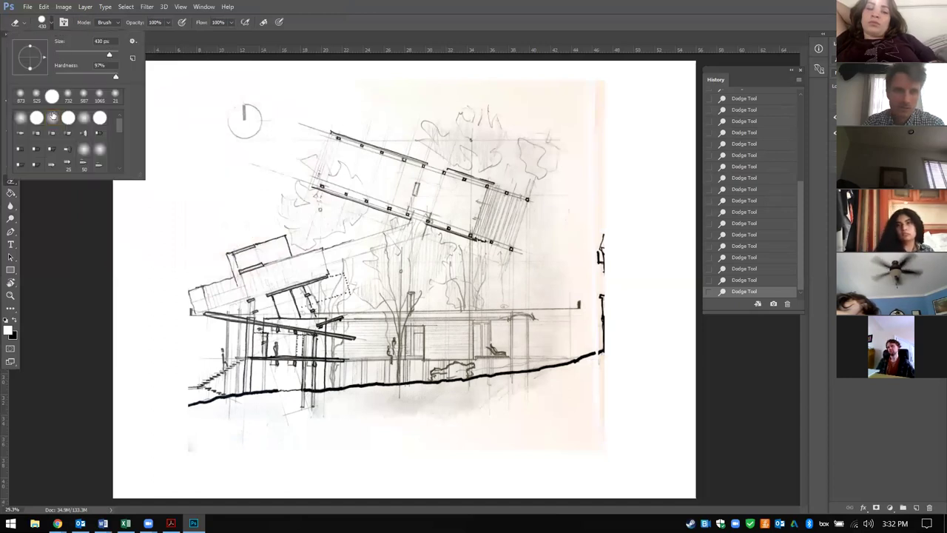
left_click_drag(437, 78, 436, 87)
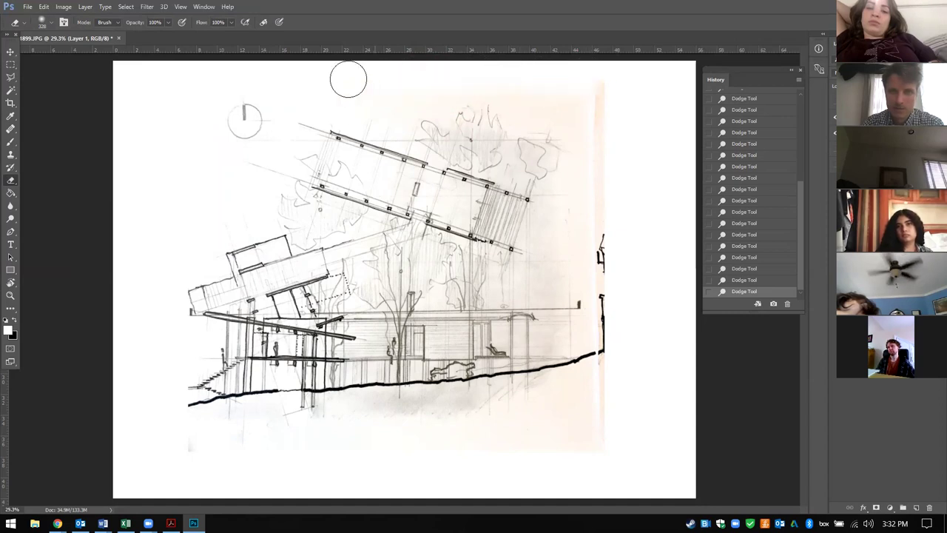
mouse_move(615, 82)
left_mouse_down()
mouse_move(619, 121)
mouse_move(631, 131)
mouse_move(624, 171)
mouse_move(617, 116)
left_mouse_up()
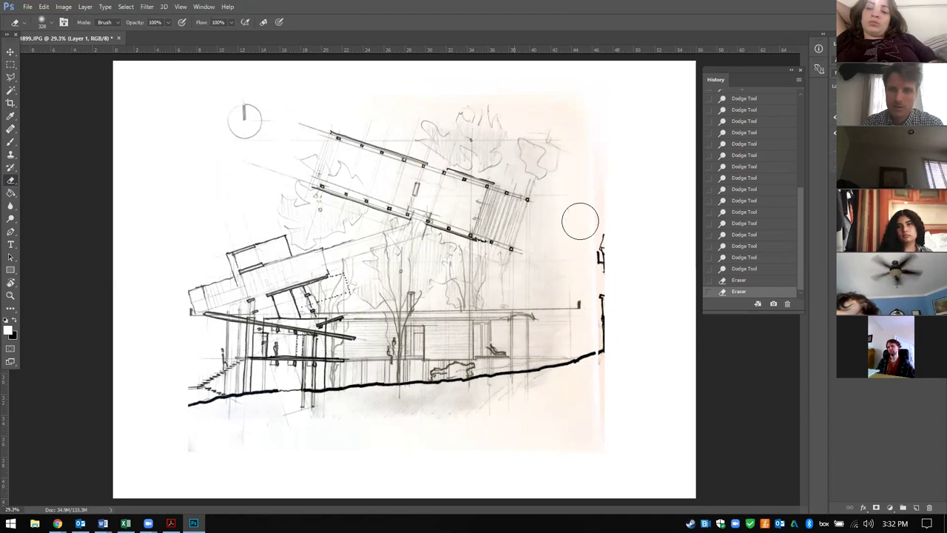
Step: Outline the blank paper to the right of the trees and building with a Polygonal Lasso selection ending at the ground line
left_click(11, 77)
mouse_move(444, 115)
left_mouse_down()
mouse_move(466, 104)
mouse_move(497, 106)
mouse_move(564, 143)
mouse_move(569, 194)
mouse_move(547, 212)
mouse_move(571, 244)
left_mouse_up()
mouse_move(586, 276)
left_mouse_down()
mouse_move(588, 318)
mouse_move(575, 339)
mouse_move(604, 358)
mouse_move(613, 405)
mouse_move(690, 426)
mouse_move(690, 290)
mouse_move(661, 54)
mouse_move(639, 99)
mouse_move(530, 91)
mouse_move(502, 77)
left_mouse_up()
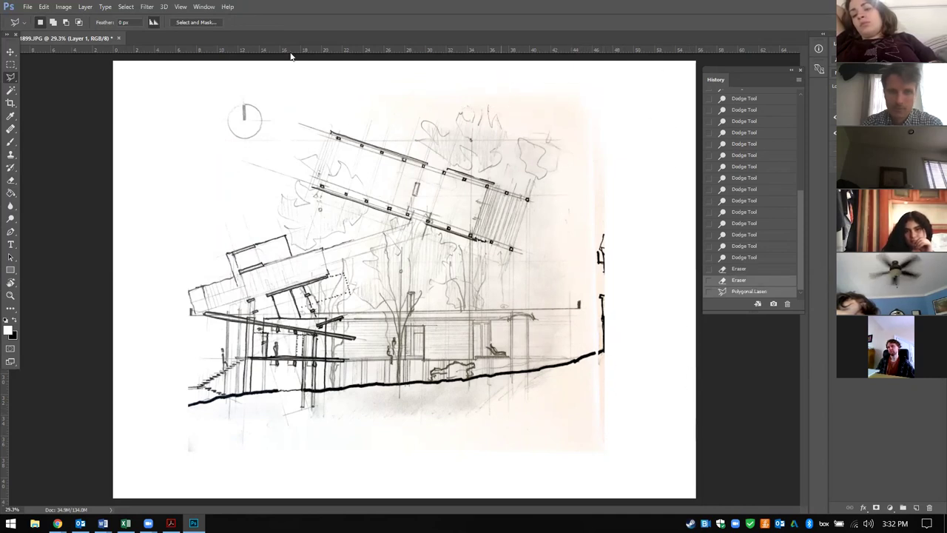
Step: Erase the stray marks and sheet edge inside the lasso selection, undoing the first eraser stroke
left_click(10, 180)
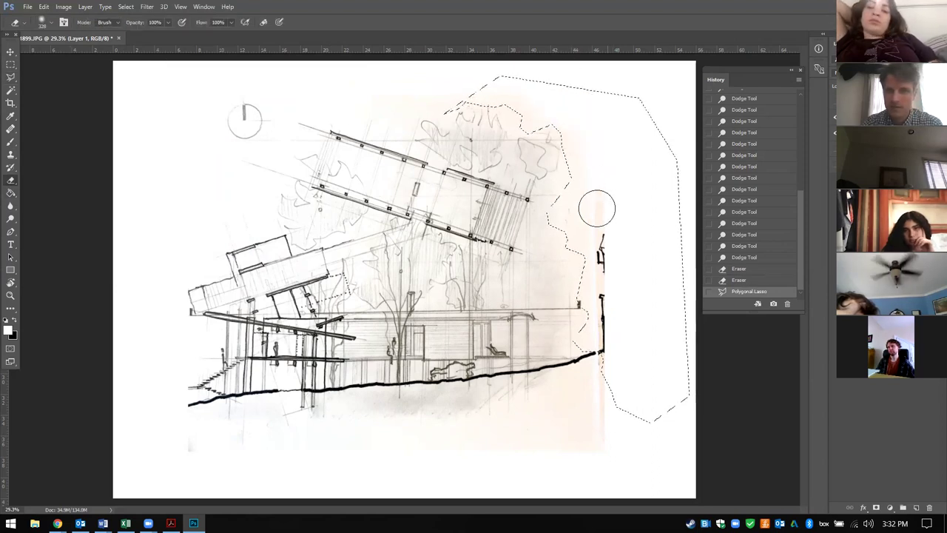
mouse_move(602, 222)
left_mouse_down()
mouse_move(733, 240)
mouse_move(666, 200)
left_mouse_up()
key("ctrl+z")
mouse_move(615, 165)
left_mouse_down()
mouse_move(607, 313)
mouse_move(622, 364)
mouse_move(628, 328)
mouse_move(588, 305)
left_mouse_up()
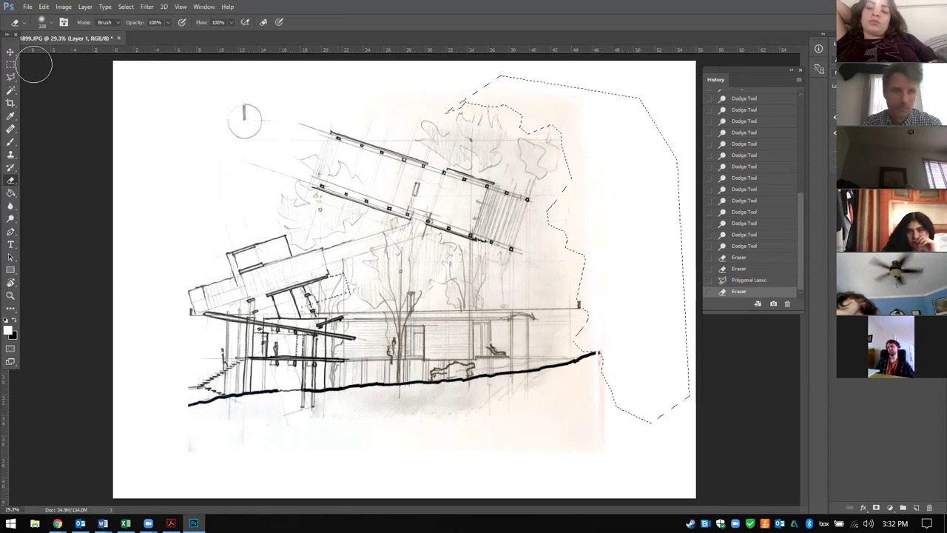
Step: Clear the lasso selection, then marquee and cut the leftover strip along the sheet's lower right edge
left_click(10, 63)
left_click(544, 334)
mouse_move(610, 275)
left_mouse_down()
mouse_move(603, 484)
mouse_move(596, 466)
left_mouse_up()
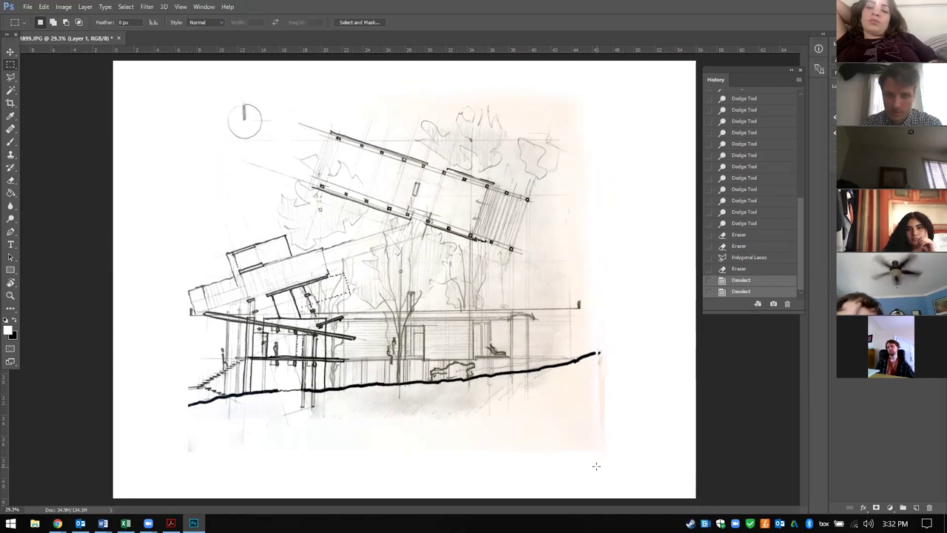
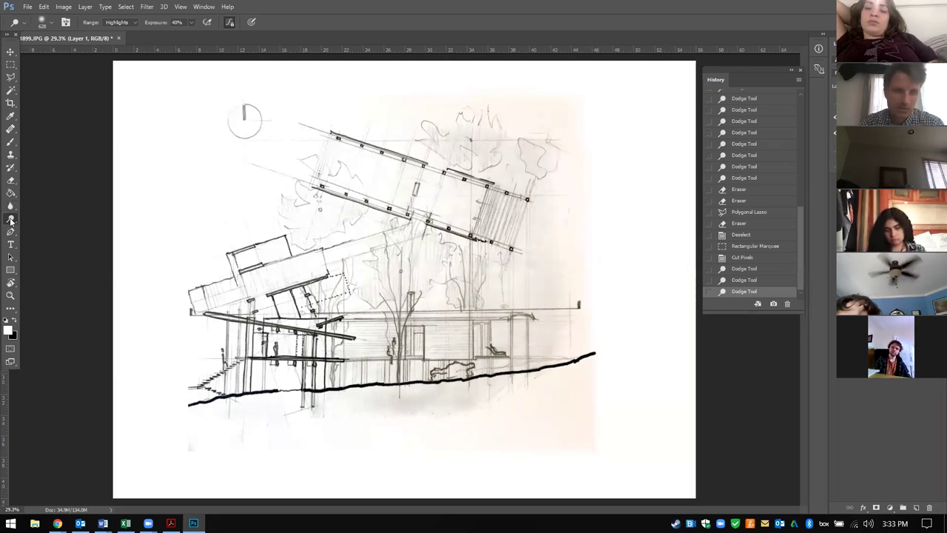
Step: Use the Burn tool on Midtones at 50% exposure with a smaller brush to darken the north arrow
right_click(10, 220)
left_click(39, 229)
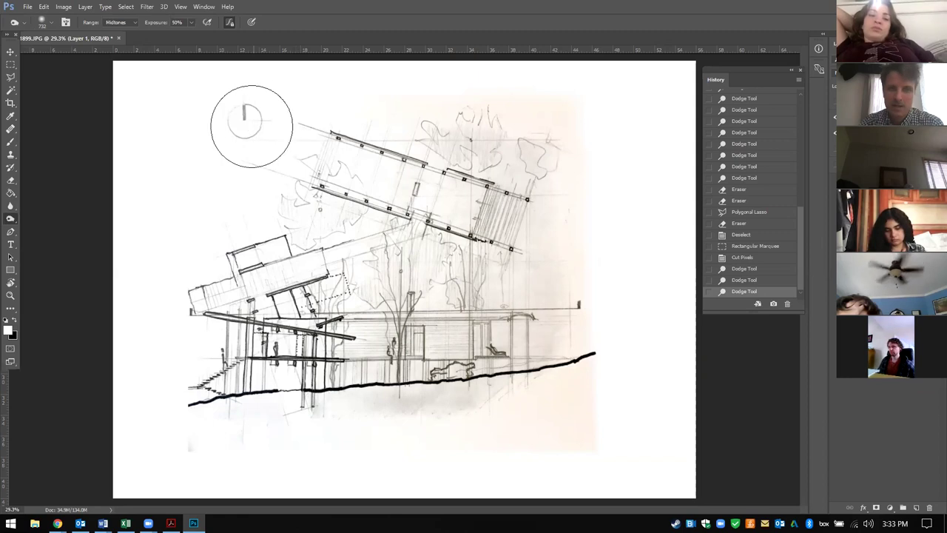
left_click_drag(241, 132, 208, 125)
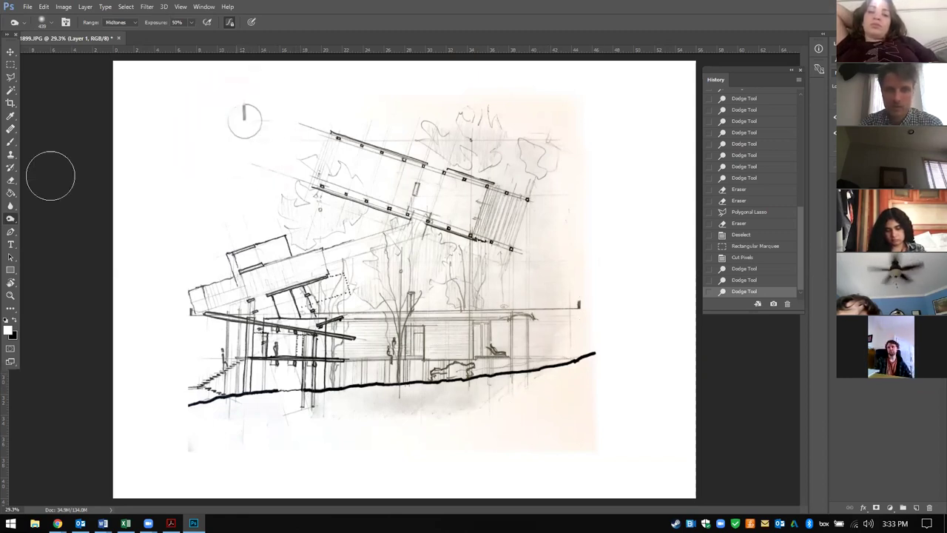
right_click(11, 220)
mouse_move(247, 118)
left_mouse_down()
mouse_move(232, 134)
mouse_move(245, 133)
left_mouse_up()
Step: Burn the faint linework of the left-hand trees, the small building plan, and the stairs beside the section
left_click_drag(289, 163, 352, 170)
mouse_move(295, 229)
left_mouse_down()
mouse_move(319, 211)
mouse_move(348, 207)
left_mouse_up()
mouse_move(284, 265)
left_mouse_down()
mouse_move(339, 224)
mouse_move(274, 280)
mouse_move(247, 267)
left_mouse_up()
left_click(545, 169)
mouse_move(239, 215)
left_mouse_down()
mouse_move(232, 269)
mouse_move(200, 306)
left_mouse_up()
left_click_drag(182, 355, 228, 310)
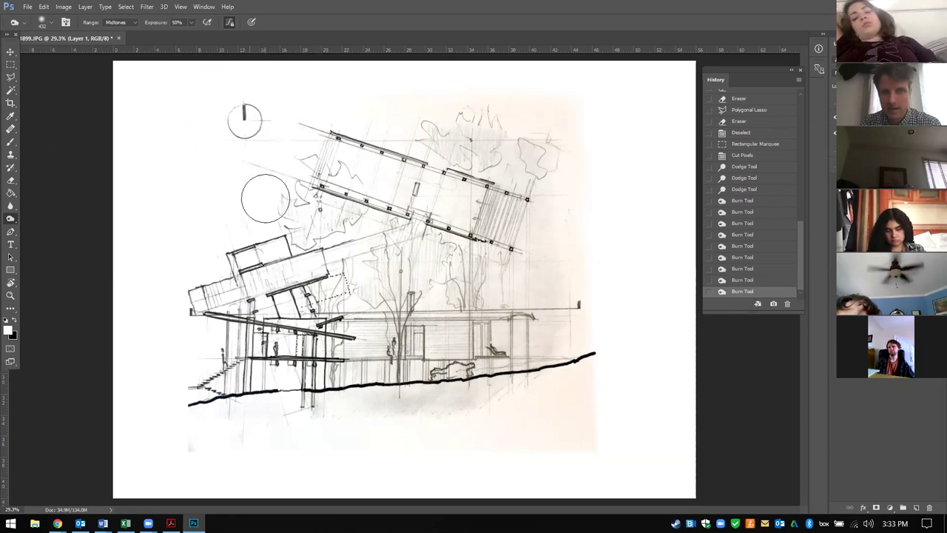
Step: Burn the upper plan's left end, the north arrow, the stairs, and the section's faint linework at 50% Midtones
left_click_drag(341, 148, 368, 138)
left_click_drag(369, 138, 343, 138)
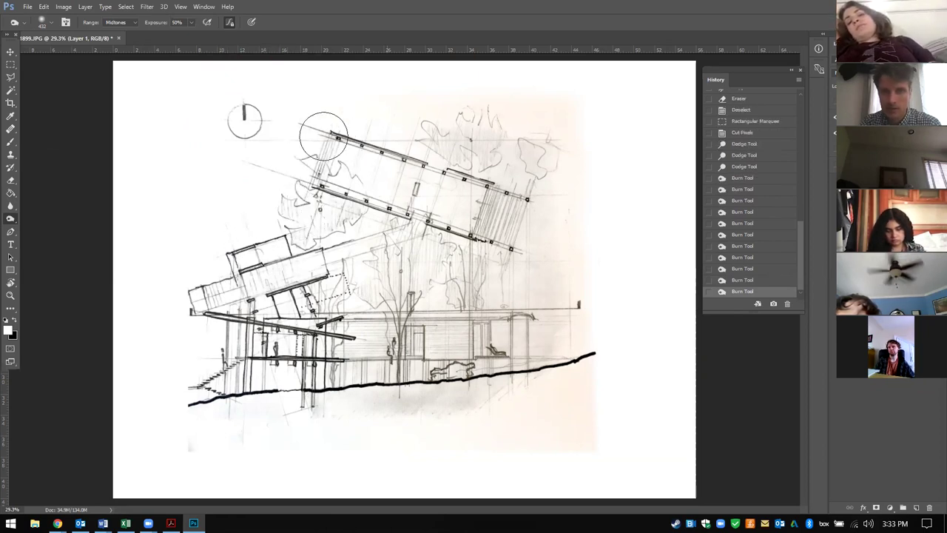
left_click_drag(252, 119, 242, 142)
left_click_drag(227, 361, 209, 382)
mouse_move(214, 341)
left_mouse_down()
mouse_move(227, 380)
mouse_move(259, 397)
mouse_move(310, 385)
mouse_move(331, 364)
mouse_move(326, 357)
mouse_move(305, 387)
mouse_move(251, 324)
left_mouse_up()
mouse_move(378, 337)
left_mouse_down()
mouse_move(396, 310)
mouse_move(443, 321)
mouse_move(409, 335)
mouse_move(427, 351)
left_mouse_up()
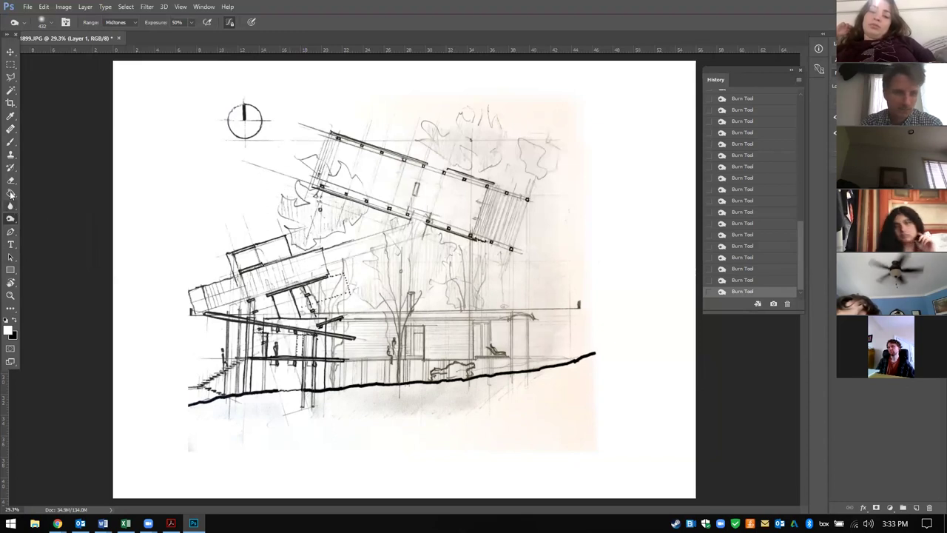
Step: Dodge the tinted paper along the drawing's right side using the Highlights range at 40% exposure
right_click(12, 220)
left_click(48, 218)
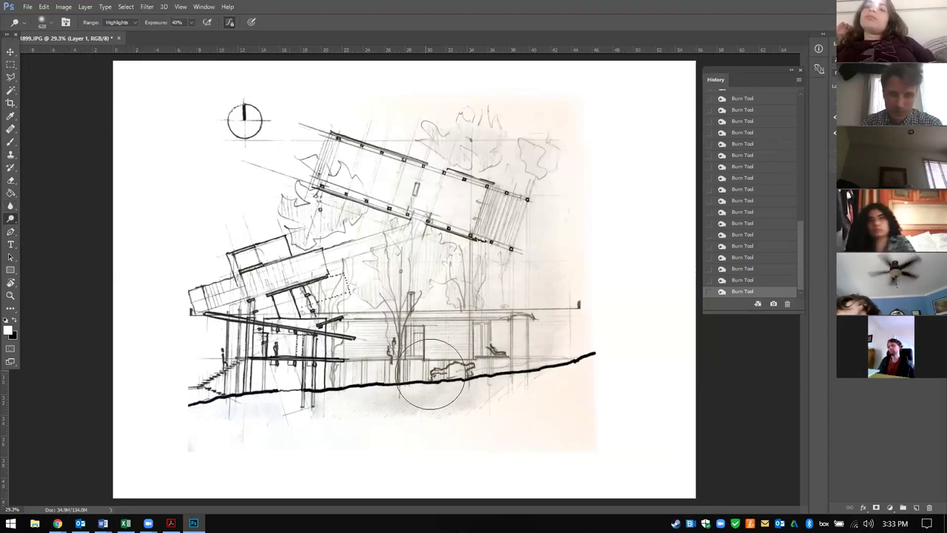
mouse_move(557, 413)
left_mouse_down()
mouse_move(542, 445)
mouse_move(572, 404)
mouse_move(615, 209)
mouse_move(554, 91)
left_mouse_up()
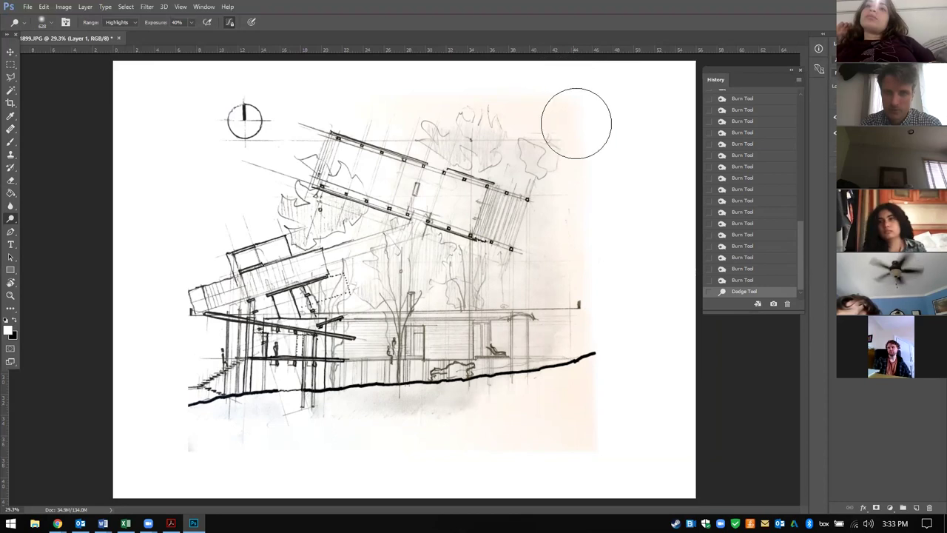
left_click_drag(575, 123, 545, 111)
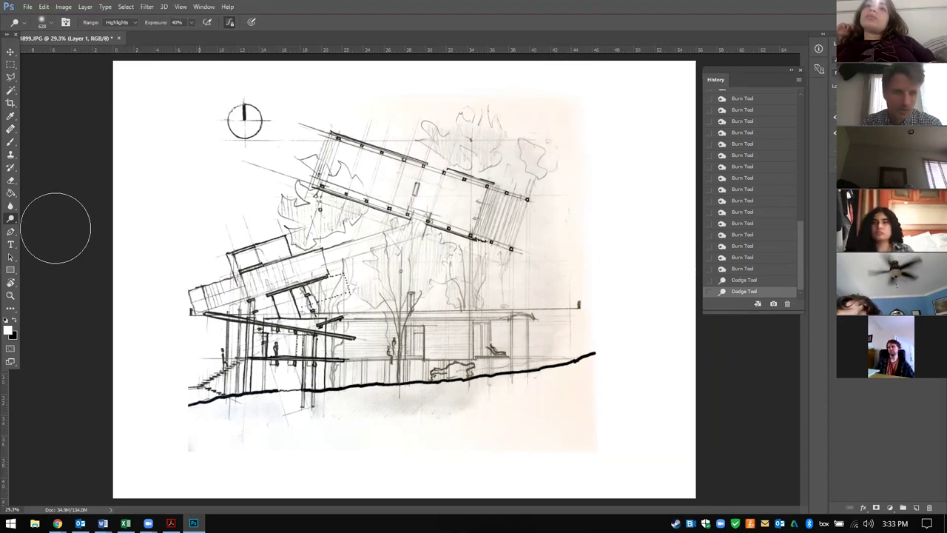
Step: Erase the paper's right edge and lower right corner with a soft eraser brush enlarged to about 1133 px at 100% opacity
left_click(12, 181)
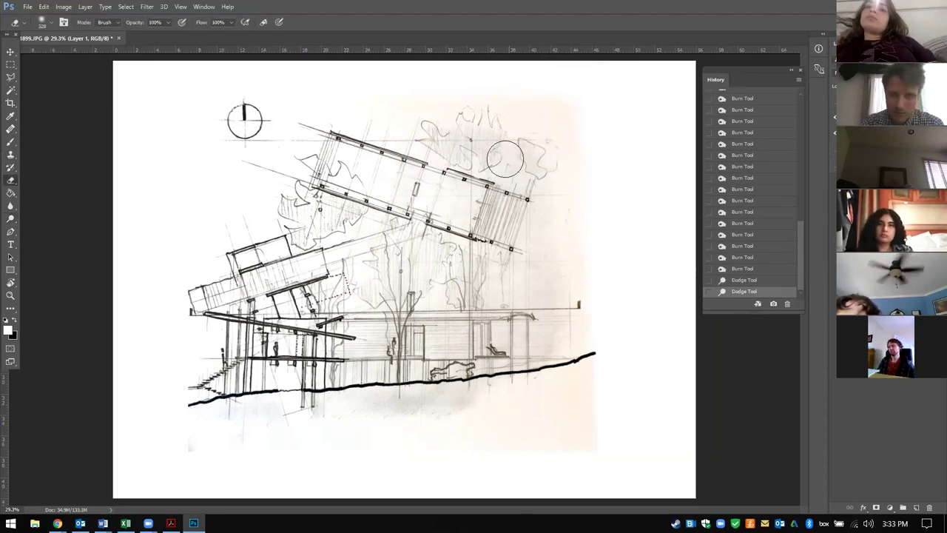
right_click(559, 100)
mouse_move(525, 88)
left_mouse_down()
mouse_move(558, 100)
mouse_move(537, 109)
mouse_move(654, 138)
left_mouse_up()
mouse_move(654, 138)
left_mouse_down("alt")
mouse_move(706, 139)
mouse_move(729, 120)
mouse_move(690, 160)
left_mouse_up("alt")
mouse_move(597, 433)
left_mouse_down("alt")
mouse_move(623, 432)
mouse_move(609, 453)
mouse_move(575, 450)
mouse_move(568, 477)
left_mouse_up("alt")
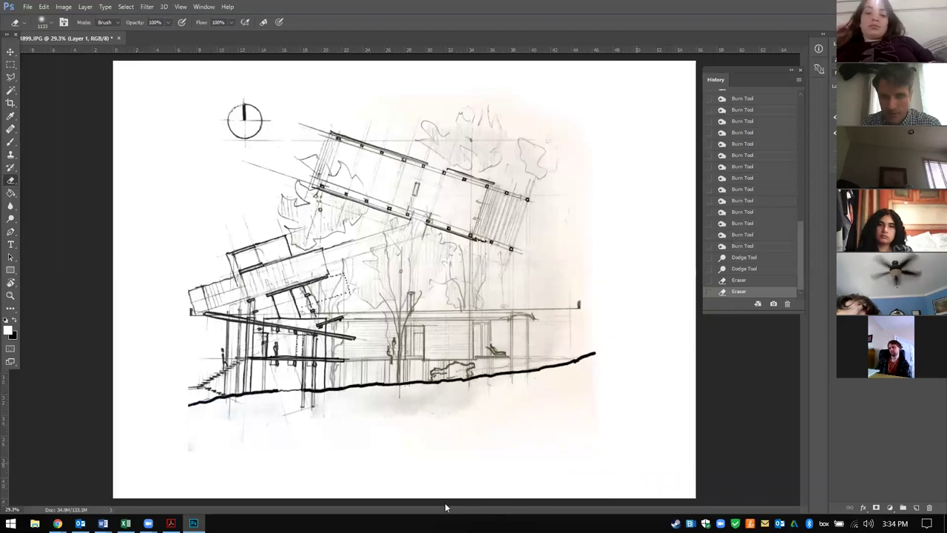
left_click_drag(570, 455, 606, 473)
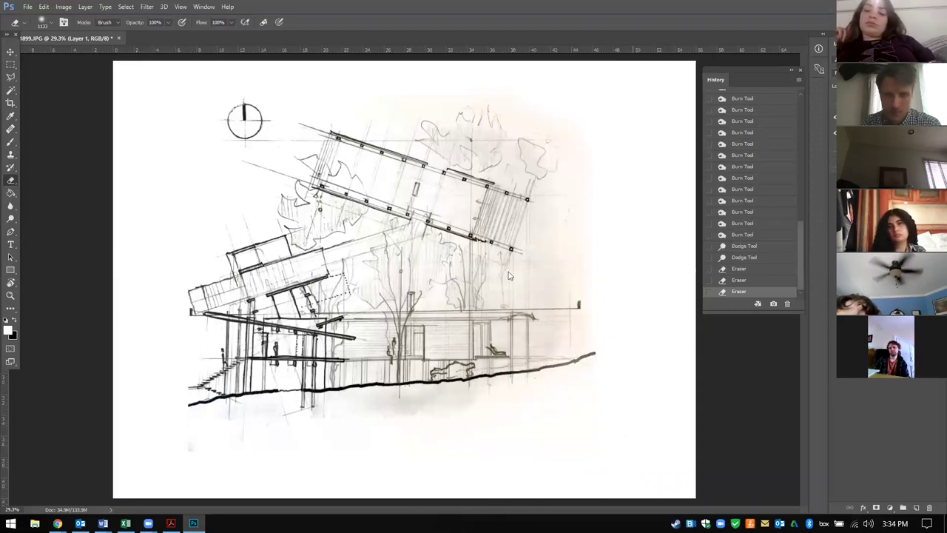
mouse_move(557, 328)
left_mouse_down()
mouse_move(576, 323)
mouse_move(545, 325)
left_mouse_up()
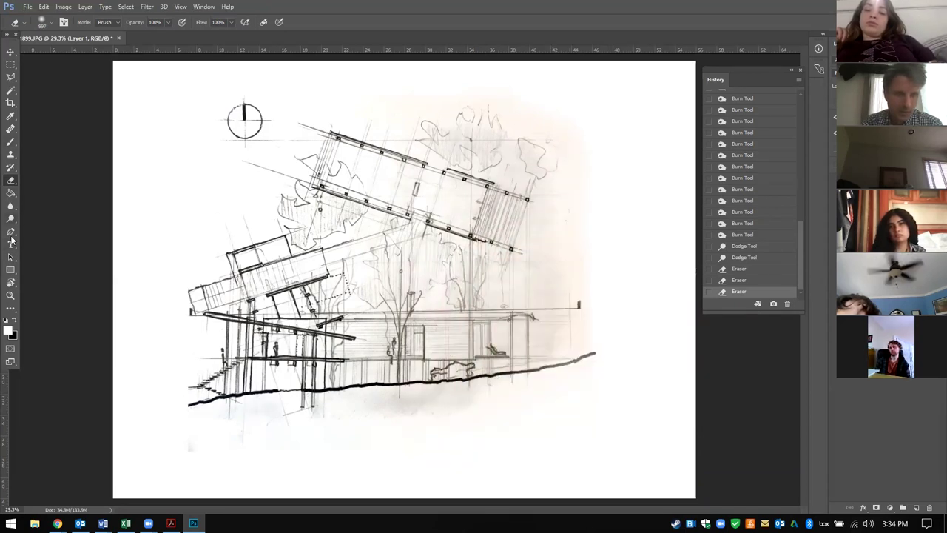
Step: Burn the faint outline of the upper right trees using the Midtones range at 50% exposure
left_click(12, 219)
left_click(73, 229)
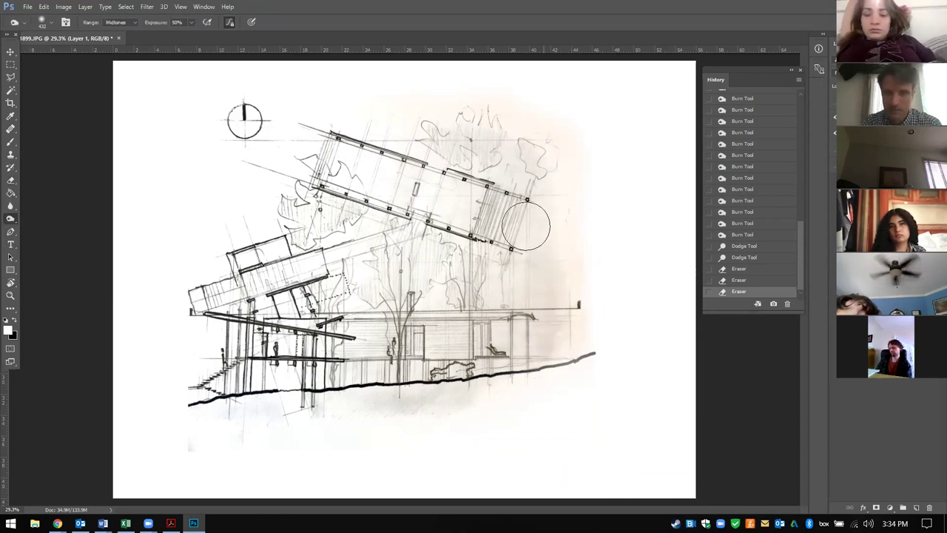
mouse_move(451, 147)
left_mouse_down()
mouse_move(442, 145)
mouse_move(449, 150)
left_mouse_up()
Step: Erase the tinted paper around the upper right trees with a smaller 191 px eraser, and touch up the lower right corner
right_click(548, 116, "alt")
scroll(594, 139, "up", 4)
scroll(594, 138, "up", 4)
scroll(418, 410, "down", 5)
scroll(481, 230, "up", 5)
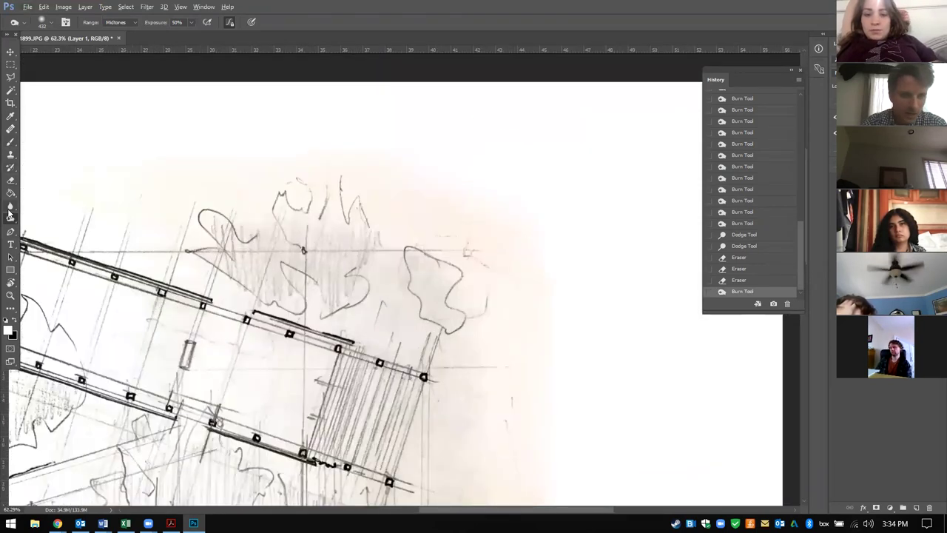
left_click(11, 179)
mouse_move(175, 191)
left_mouse_down()
mouse_move(48, 212)
mouse_move(70, 206)
mouse_move(53, 205)
left_mouse_up()
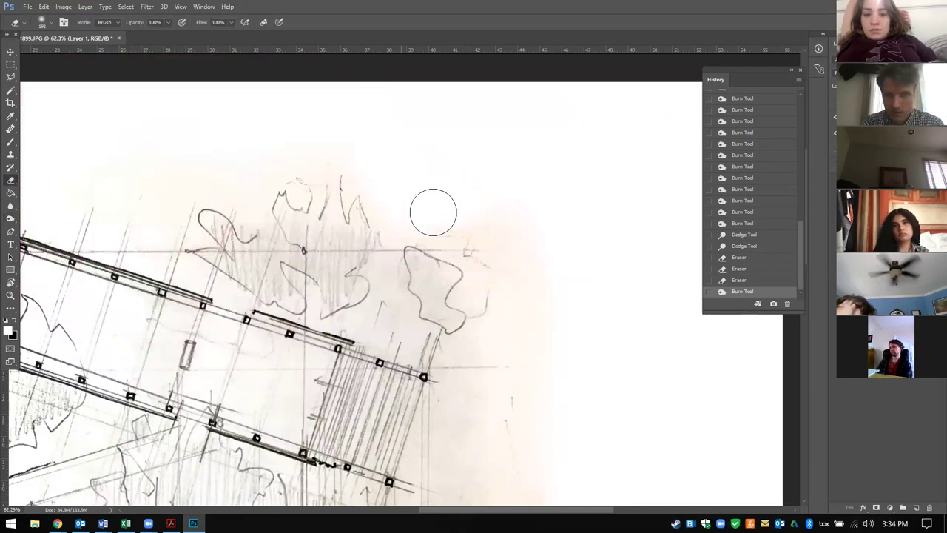
mouse_move(569, 249)
left_mouse_down()
mouse_move(376, 165)
mouse_move(254, 160)
mouse_move(222, 173)
mouse_move(200, 160)
mouse_move(103, 163)
mouse_move(323, 154)
mouse_move(515, 202)
left_mouse_up()
key("ctrl+0")
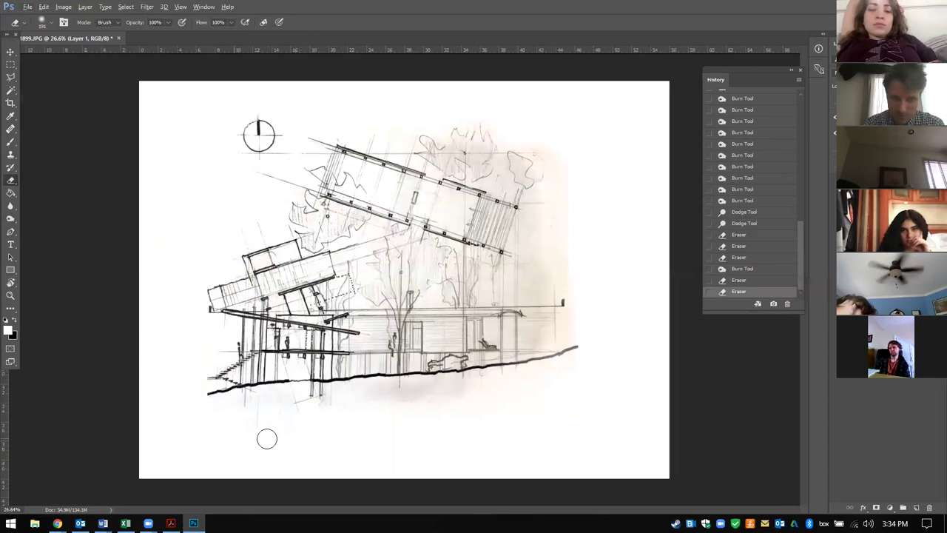
left_click(597, 430)
scroll(522, 162, "up", 2)
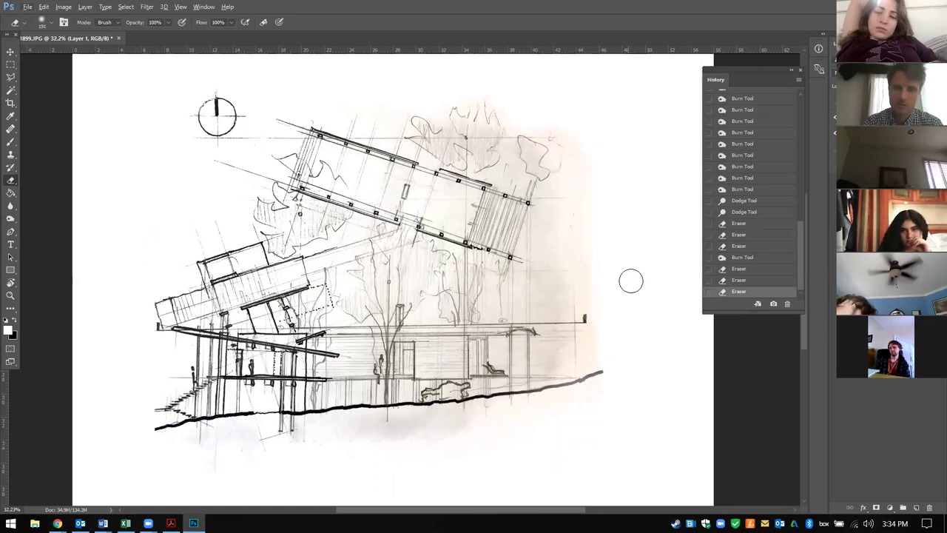
Step: Outline the upper building plan and its connecting walkway with the Polygonal Lasso, then burn inside it at 50% Midtones with a larger brush
left_click(14, 65)
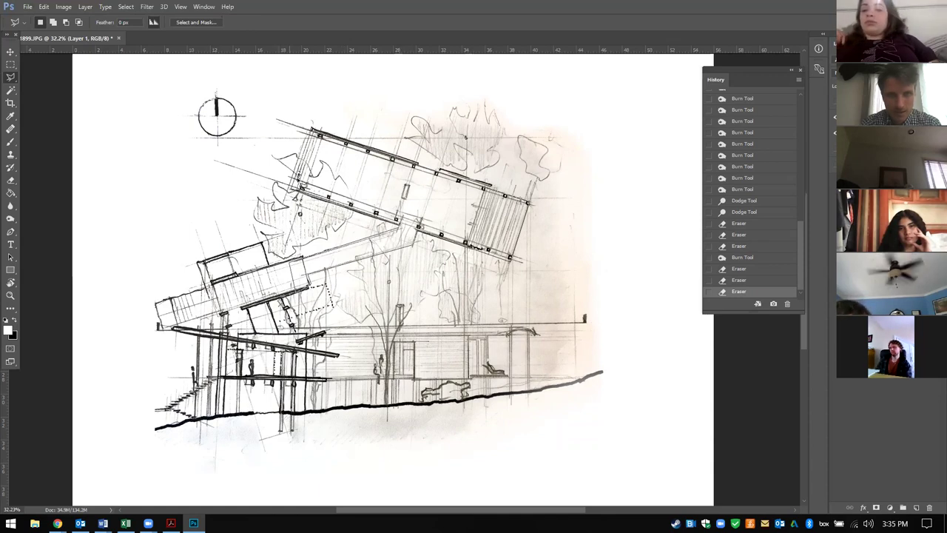
left_click(312, 132)
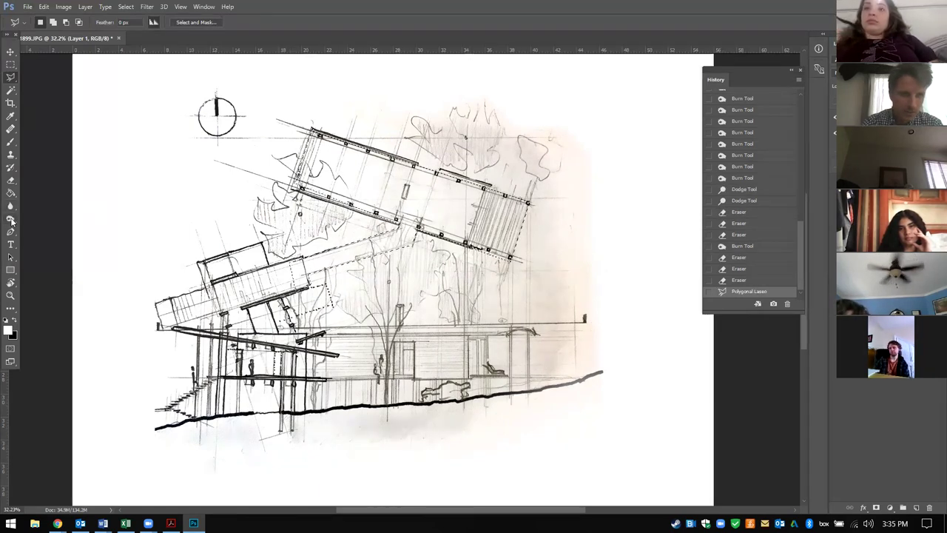
left_click(11, 218)
left_click_drag(355, 166, 383, 166)
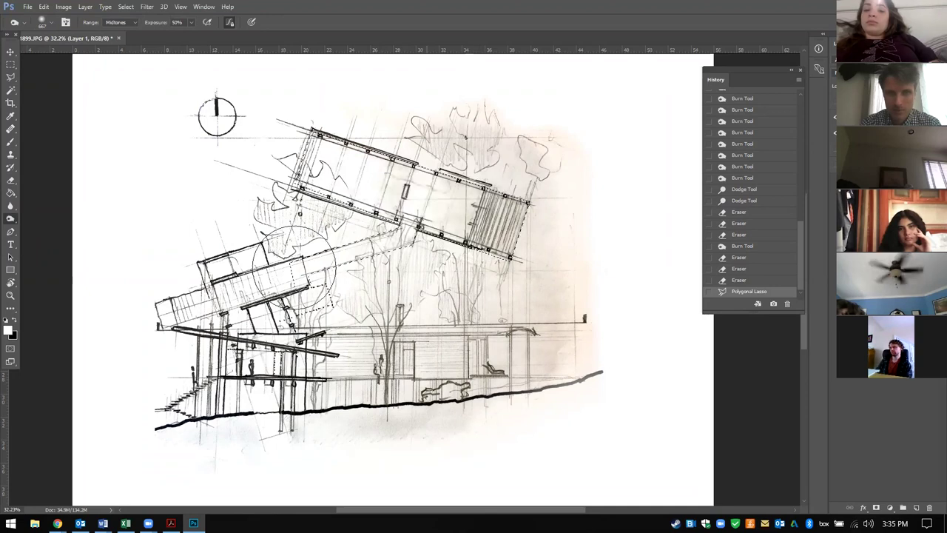
left_click_drag(542, 234, 283, 160)
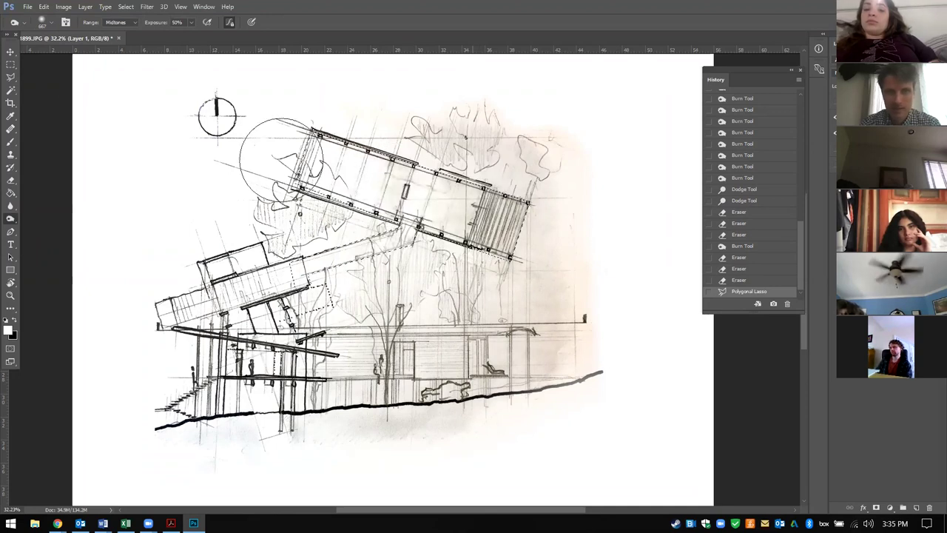
Step: Clear the lasso selection to check the burned building plan, then restore the selection
left_click(10, 65)
left_click(565, 193)
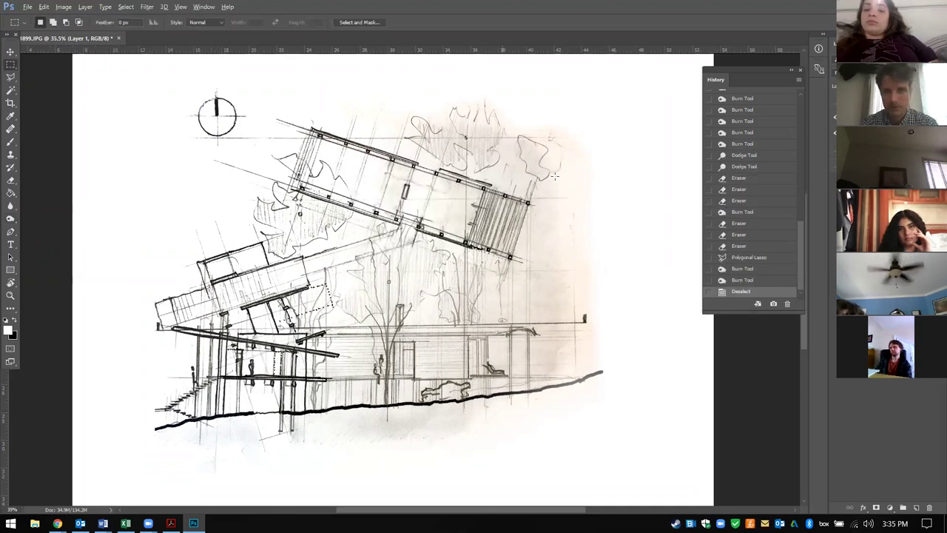
scroll(564, 193, "up", 2)
scroll(485, 242, "down", 1)
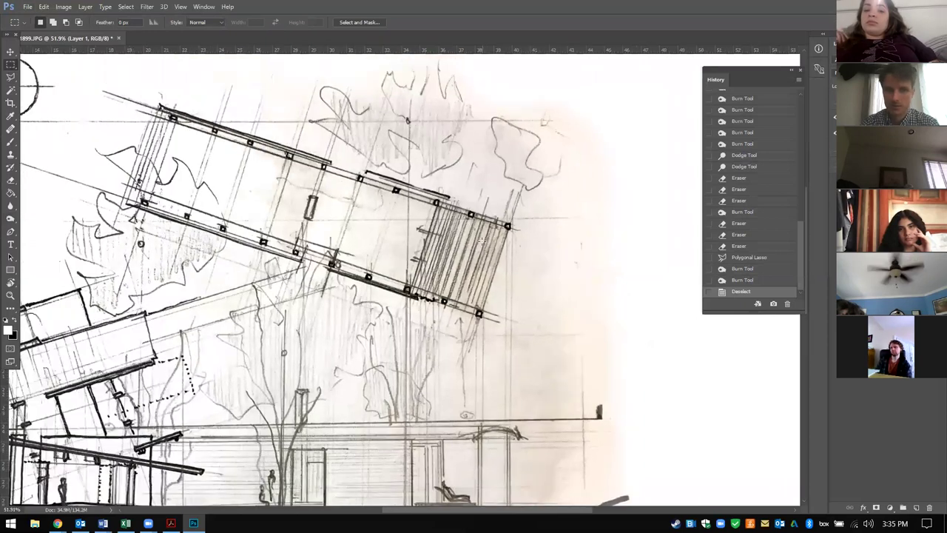
key("ctrl+z")
scroll(488, 230, "down", 1)
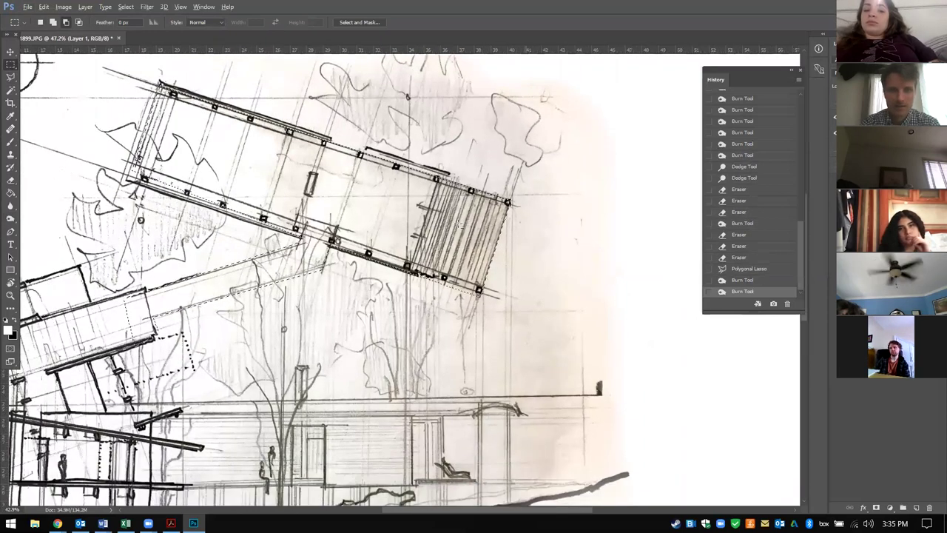
scroll(467, 225, "down", 3)
Step: Invert the selection to cover everything outside the building plan and switch to the Dodge tool
key("l")
right_click(140, 111)
left_click(170, 127)
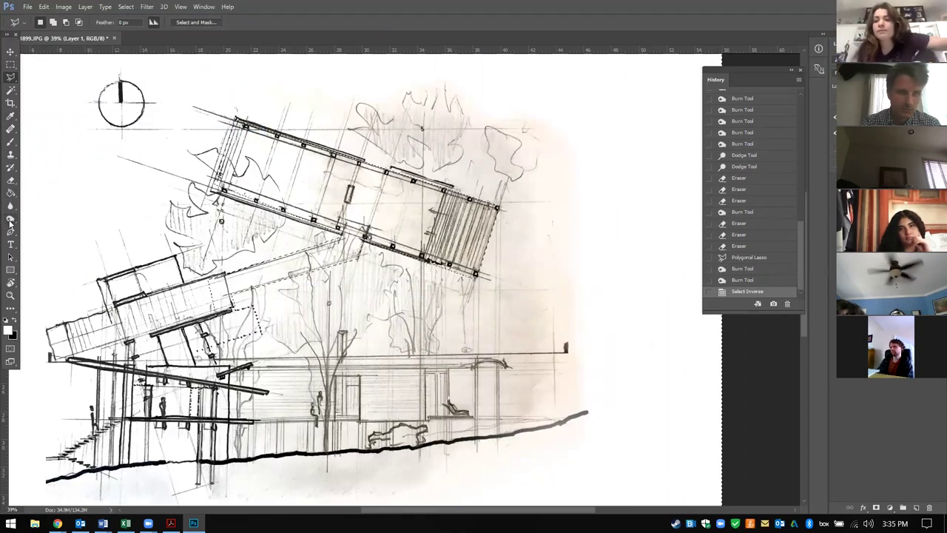
right_click(10, 221)
left_click(44, 229)
Step: Try dodging the paper right of the plan at 40% exposure, then revert to the Select Inverse history state
left_click_drag(462, 120, 623, 232)
key("ctrl+z")
mouse_move(530, 227)
left_mouse_down()
mouse_move(578, 293)
mouse_move(644, 289)
left_mouse_up()
left_click(746, 281)
left_click(747, 270)
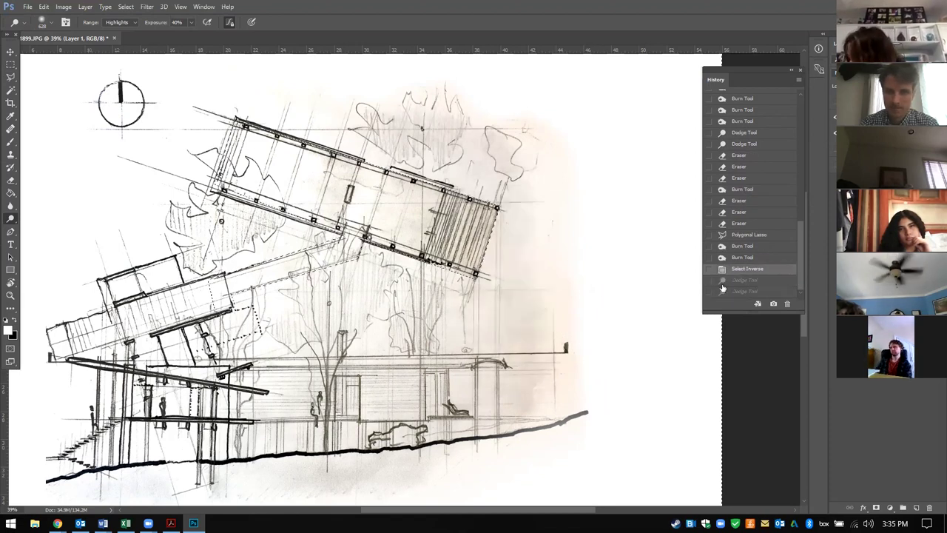
Step: Lower the Dodge exposure to 21% and lighten the paper and trees around the right end of the plan
left_click(192, 23)
left_click_drag(184, 35, 182, 35)
mouse_move(557, 264)
left_mouse_down()
mouse_move(522, 295)
mouse_move(592, 333)
left_mouse_up()
mouse_move(531, 194)
left_mouse_down()
mouse_move(493, 177)
mouse_move(461, 153)
left_mouse_up()
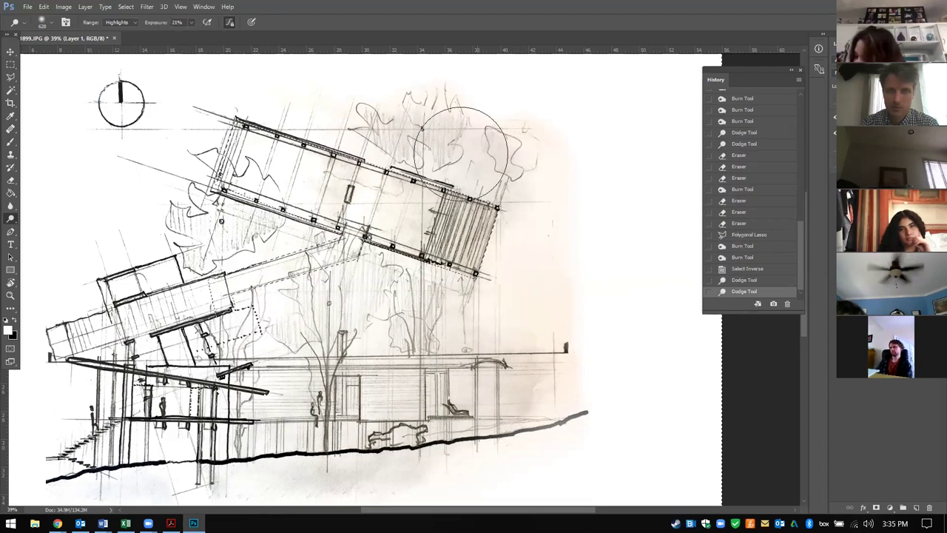
left_click(460, 152)
Step: Clear the selection and inspect the plan and section linework on the drawing's right side
left_click(10, 64)
left_click(95, 98)
scroll(544, 233, "up", 5)
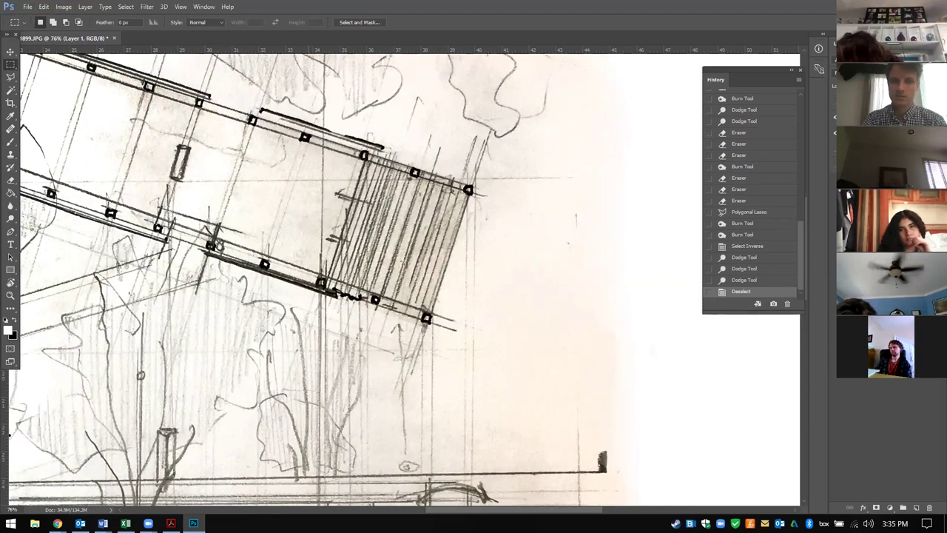
scroll(403, 260, "down", 5)
scroll(446, 348, "up", 3)
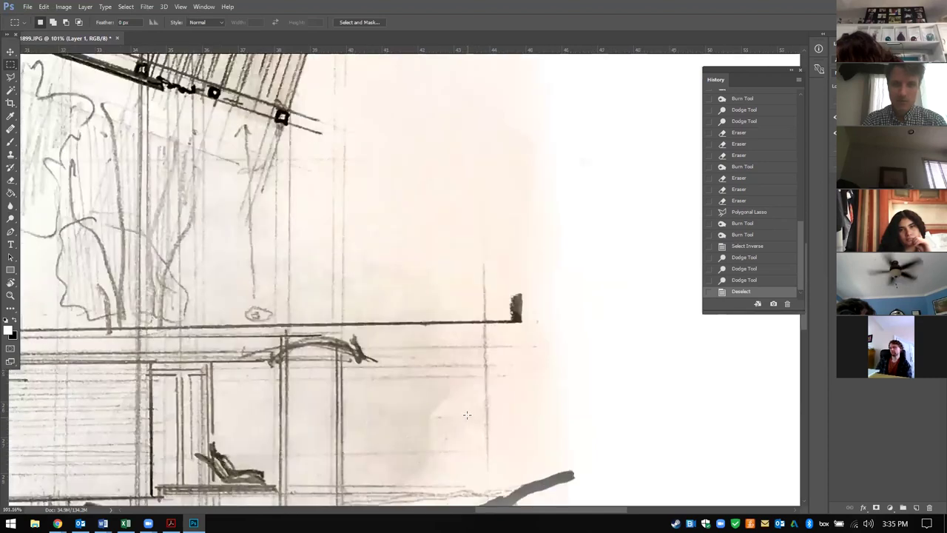
scroll(434, 303, "down", 4)
scroll(424, 255, "down", 1)
scroll(370, 312, "up", 2)
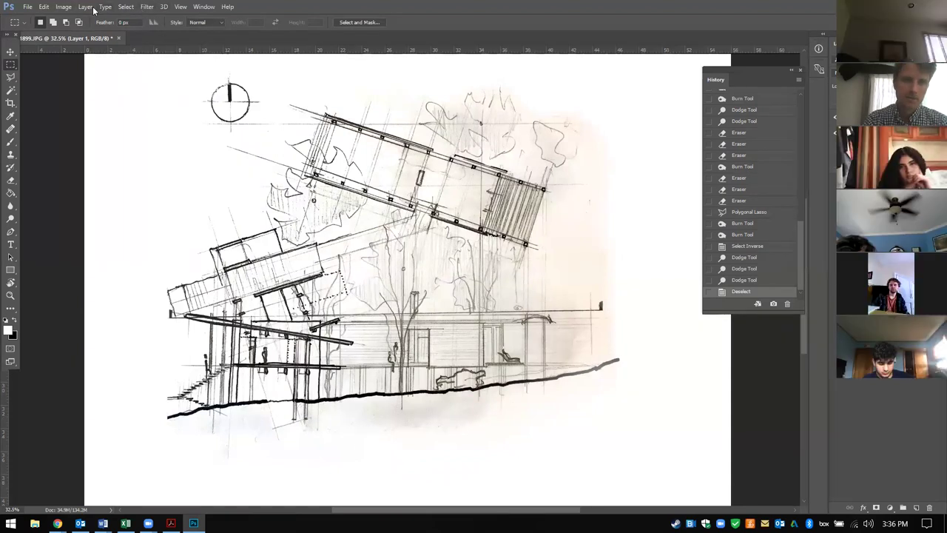
Step: Apply a Brightness/Contrast adjustment with Brightness 8 and Contrast -1 to the drawing layer
left_click(58, 8)
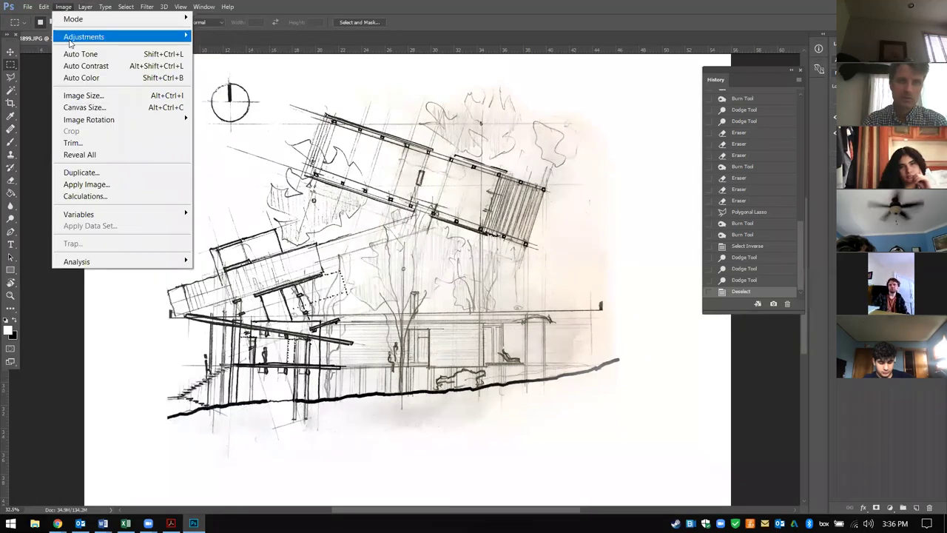
mouse_move(71, 38)
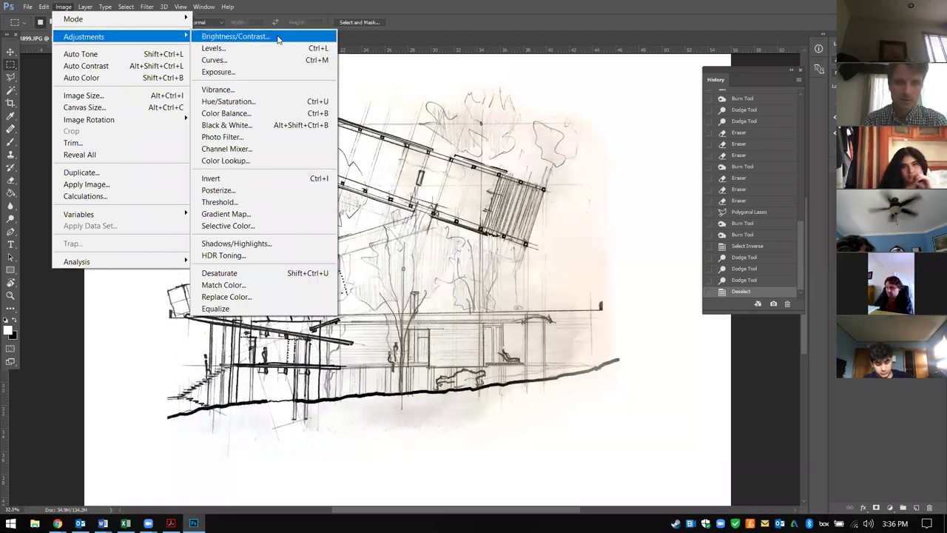
left_click(235, 36)
left_click_drag(582, 170, 585, 171)
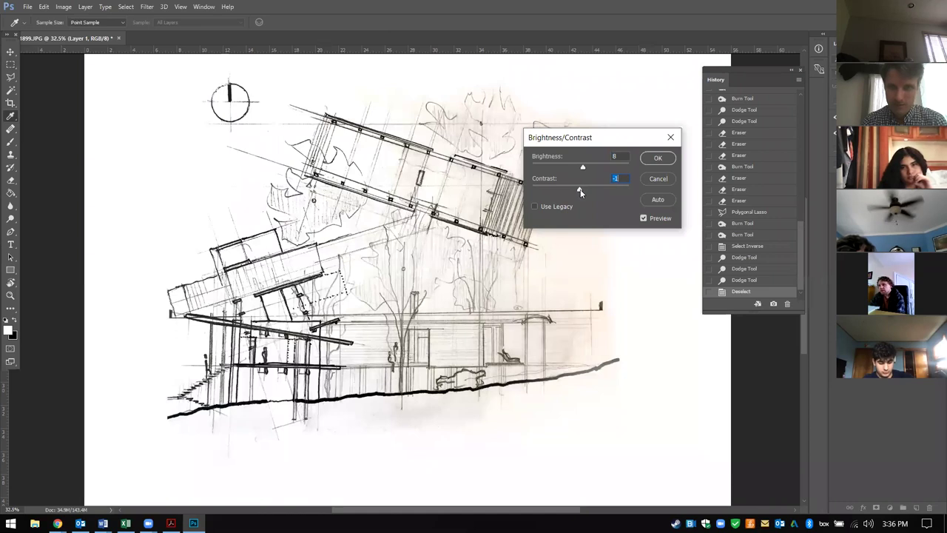
left_click(650, 160)
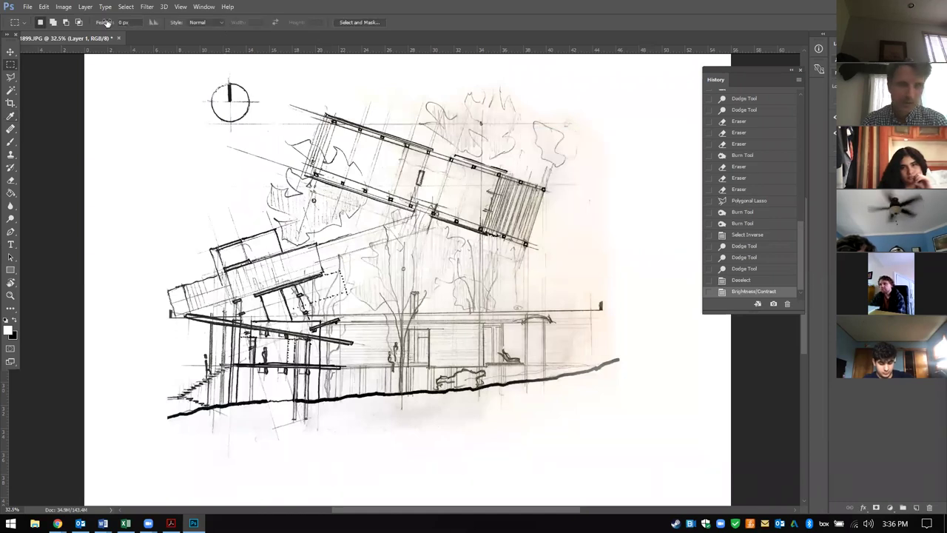
Step: Apply a Hue/Saturation adjustment with Saturation -100 and Lightness +1 to the drawing layer
left_click(71, 7)
mouse_move(83, 37)
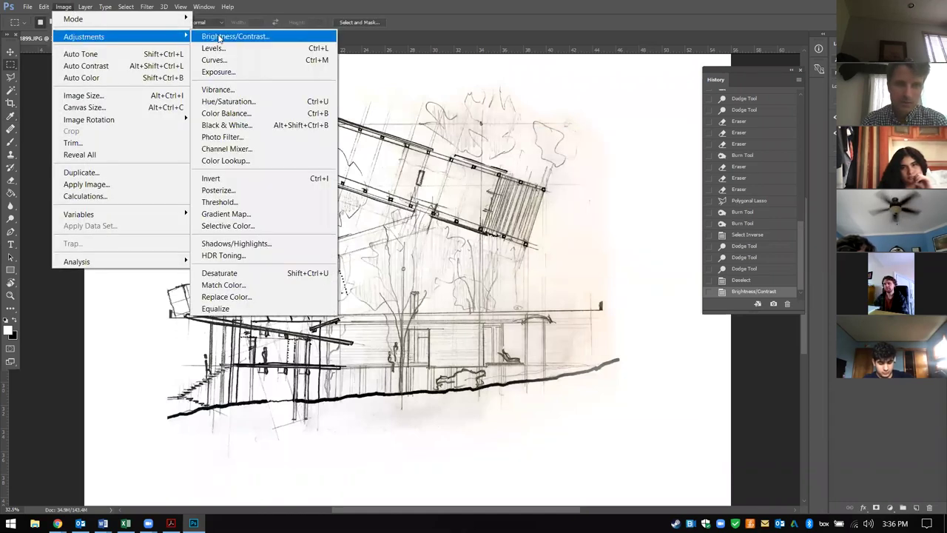
left_click(241, 102)
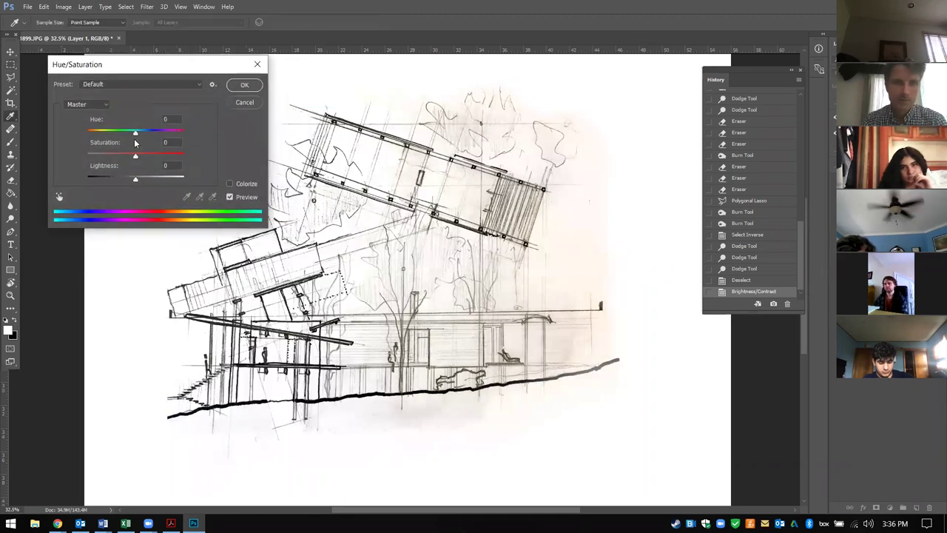
left_click_drag(135, 154, 87, 155)
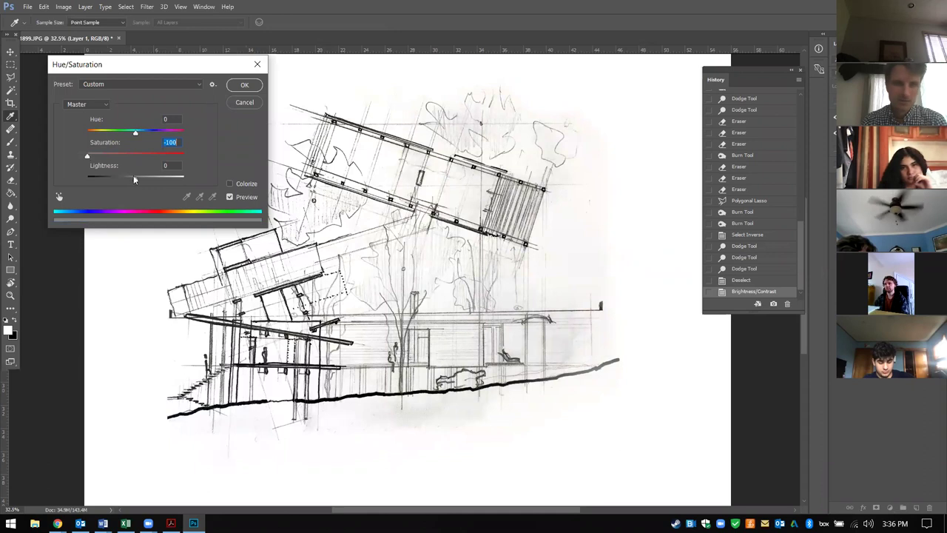
left_click_drag(135, 178, 137, 181)
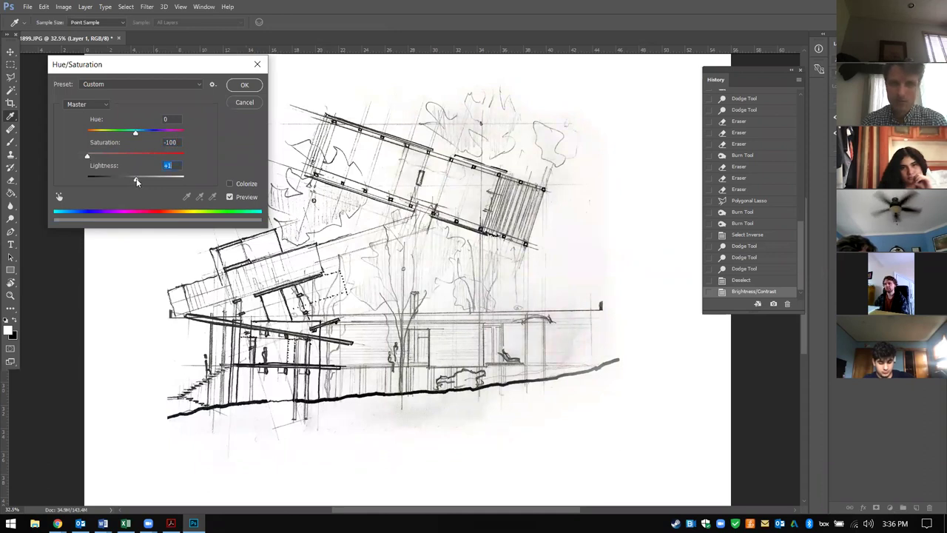
left_click(245, 84)
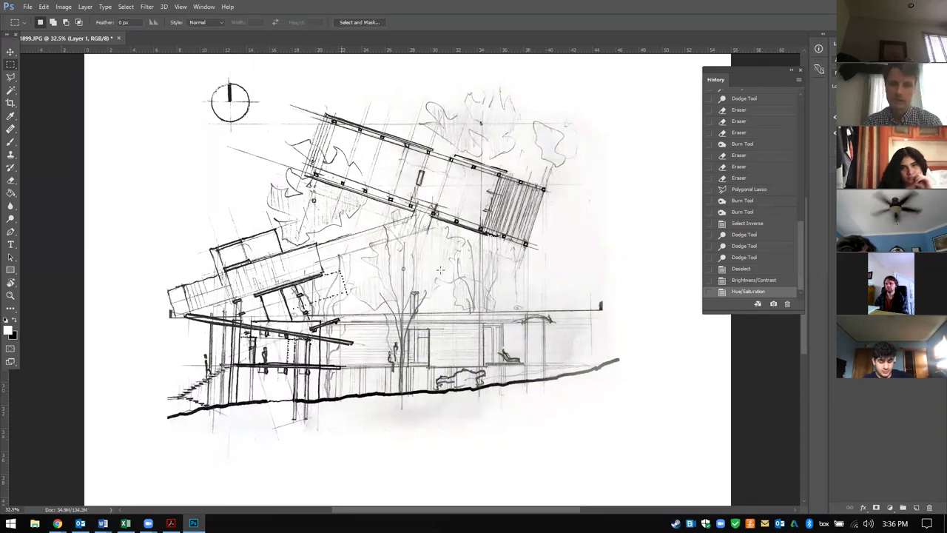
Step: Outline the leftmost blank panel of the section's lower wall with the Polygonal Lasso, just above the ground line
scroll(441, 400, "up", 3)
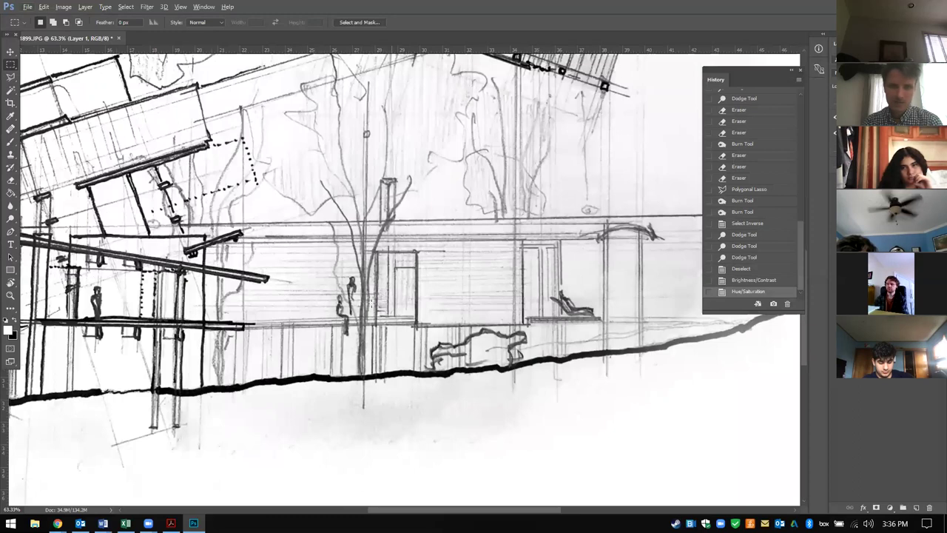
scroll(437, 333, "up", 1)
left_click(12, 77)
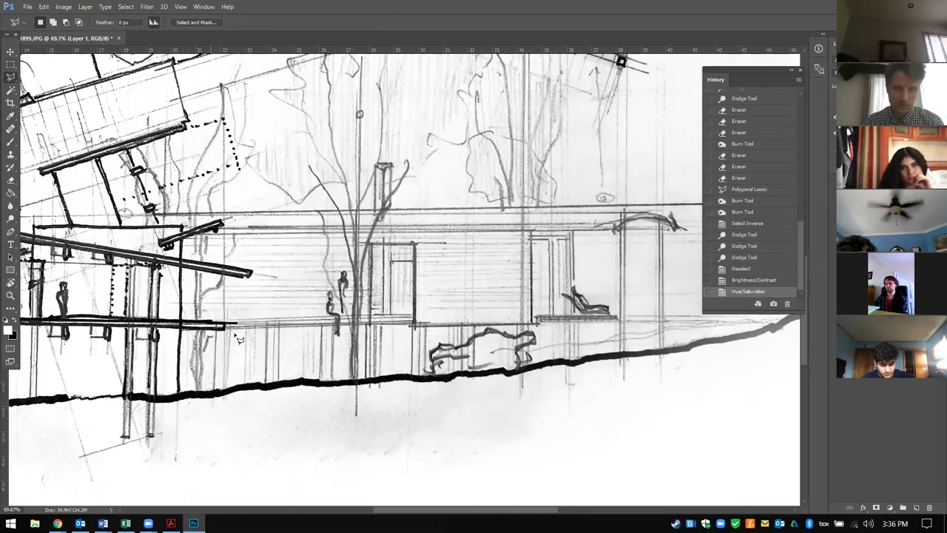
left_click(230, 330)
left_click(229, 386)
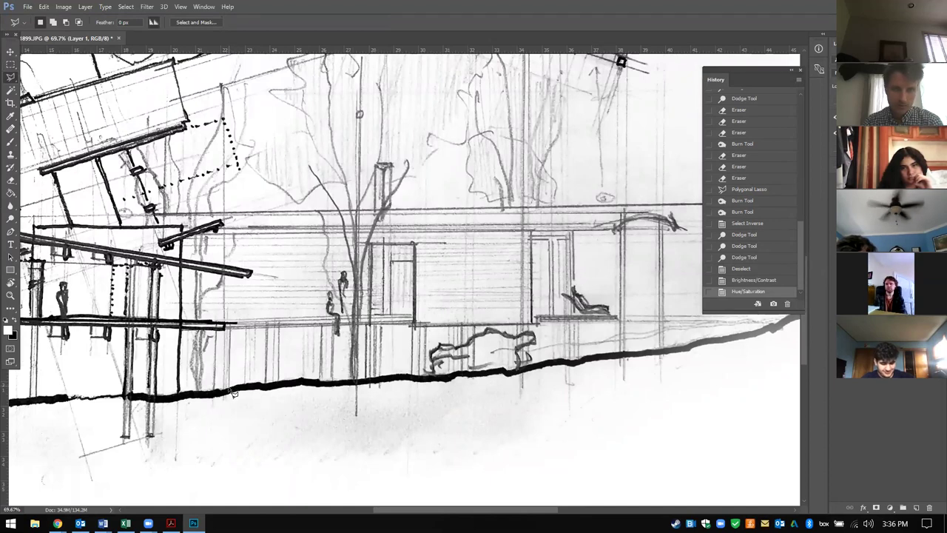
left_click(243, 384)
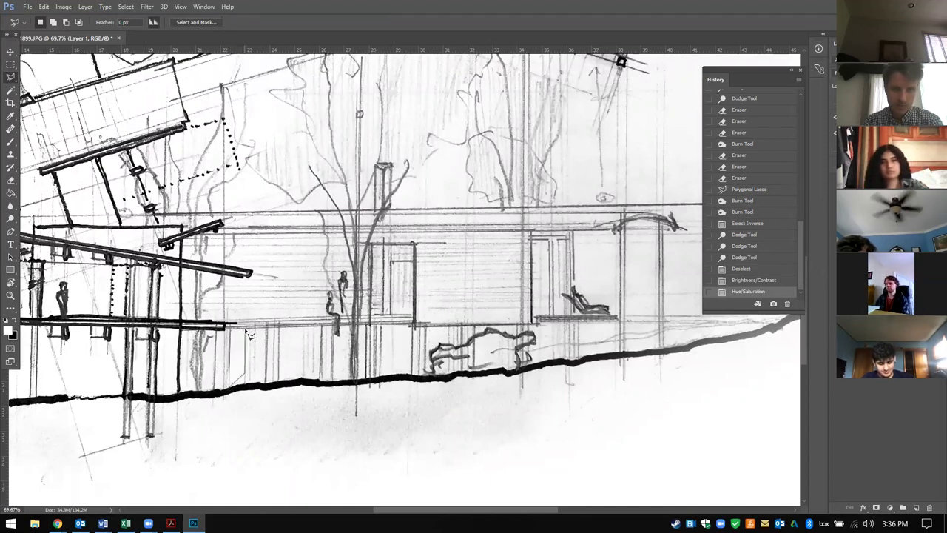
double_click(244, 331)
Step: Add two more blank lower-wall panels to the selection, one on each side of the central tree trunk
left_click(281, 330, "shift")
left_click(280, 383)
left_click(302, 371)
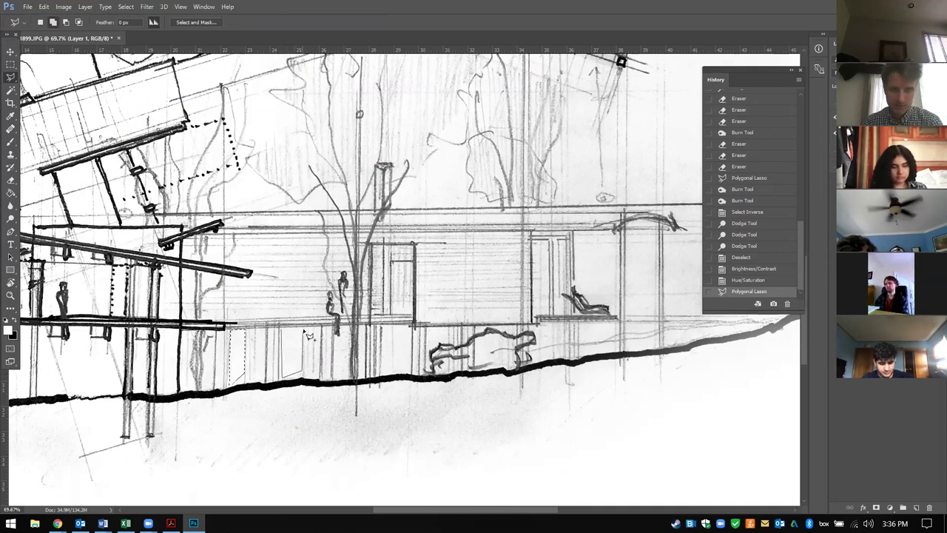
double_click(305, 330)
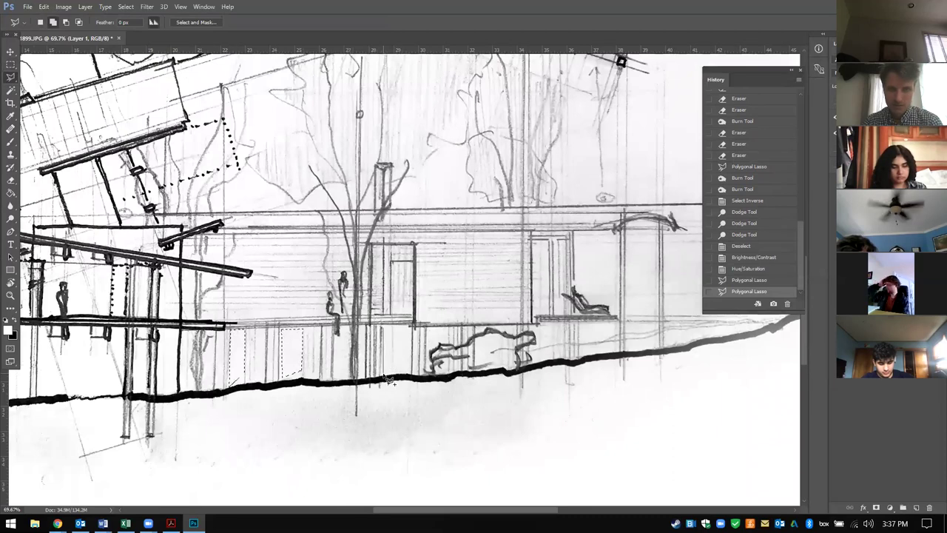
left_click(410, 372)
double_click(411, 327)
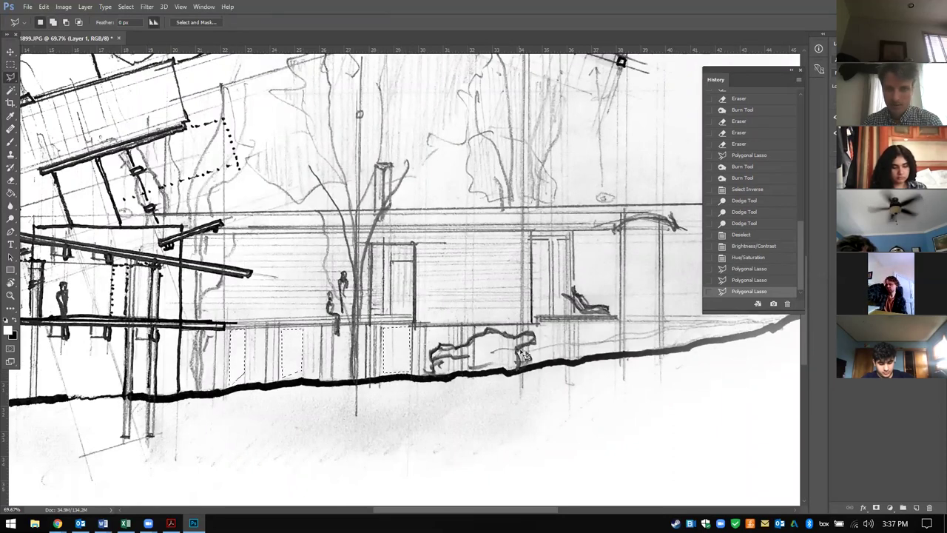
Step: Add the blank patches beneath the deck and between the posts at the section's right end to the selection
left_click(581, 344)
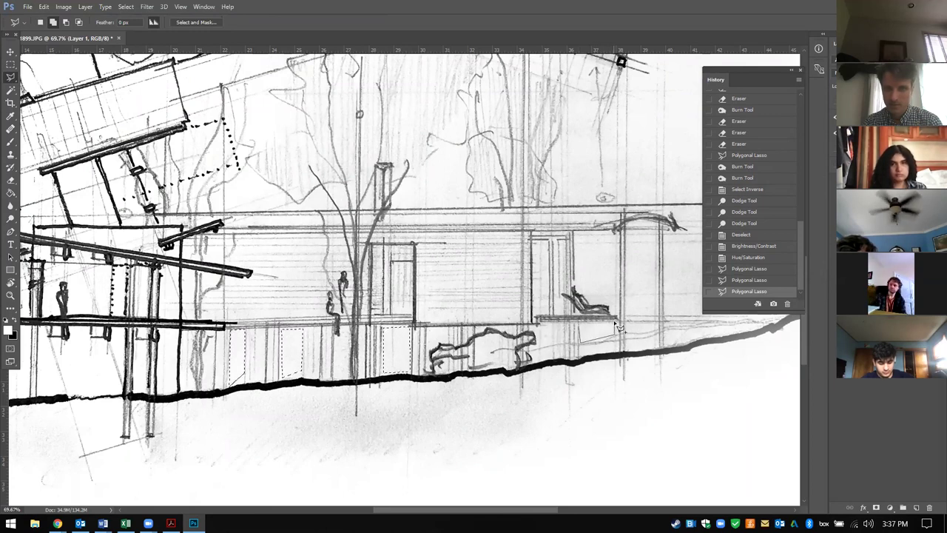
double_click(614, 323)
left_click(628, 326)
left_click(632, 333)
key("Return")
Step: Add the bay between the right-hand posts and the bay above the lounge chair to the selection
left_click(629, 234)
left_click(629, 315)
left_click(656, 314)
double_click(657, 236)
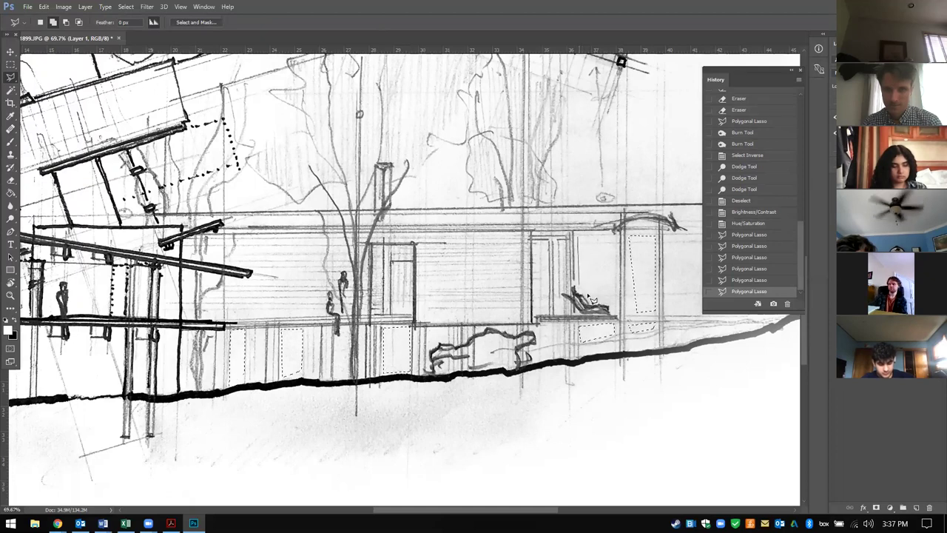
left_click(613, 306)
double_click(614, 235)
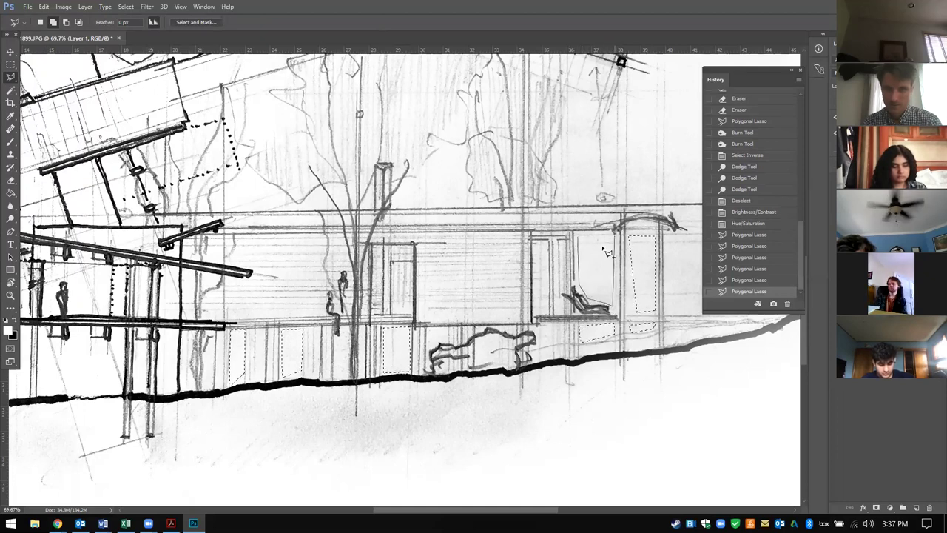
Step: Add the small patch of paper above the left end of the rock outline to the selection
left_click(431, 348)
left_click(445, 342)
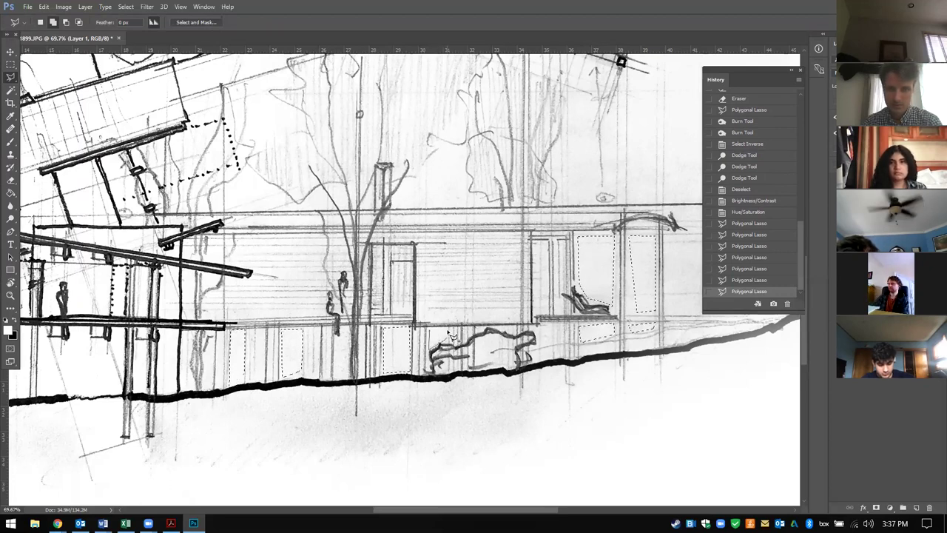
double_click(459, 330)
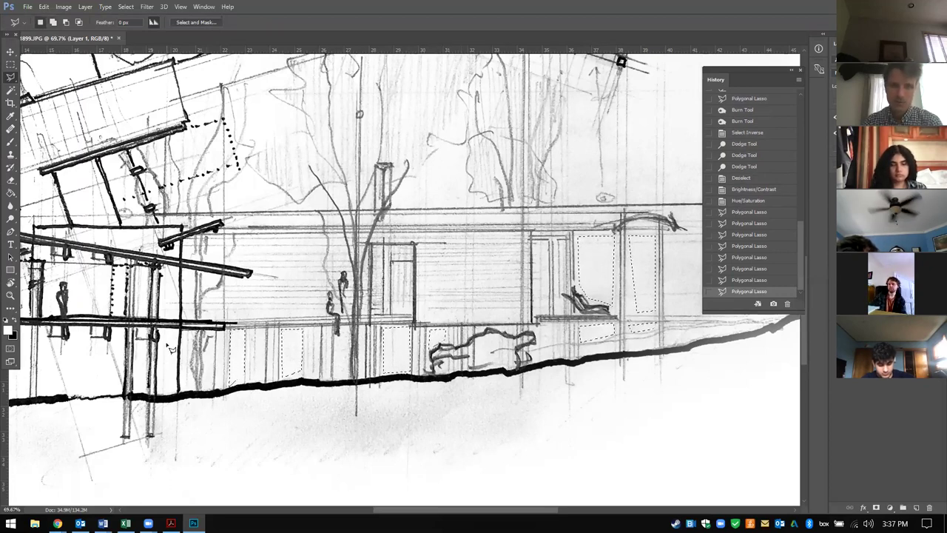
Step: Set the lasso feather to 3 px and dodge the highlights of the selected wall panels at 21% exposure
scroll(396, 373, "down", 2)
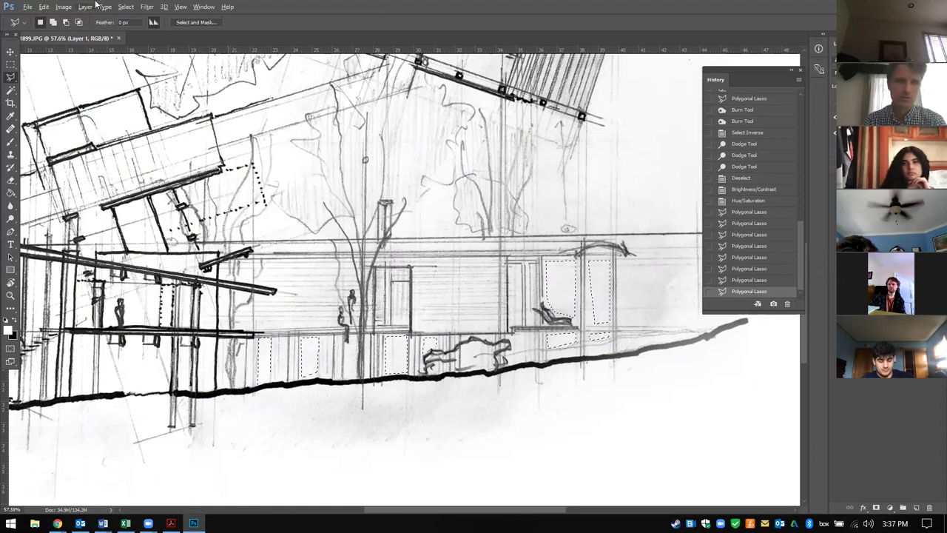
left_click(45, 6)
key("Escape")
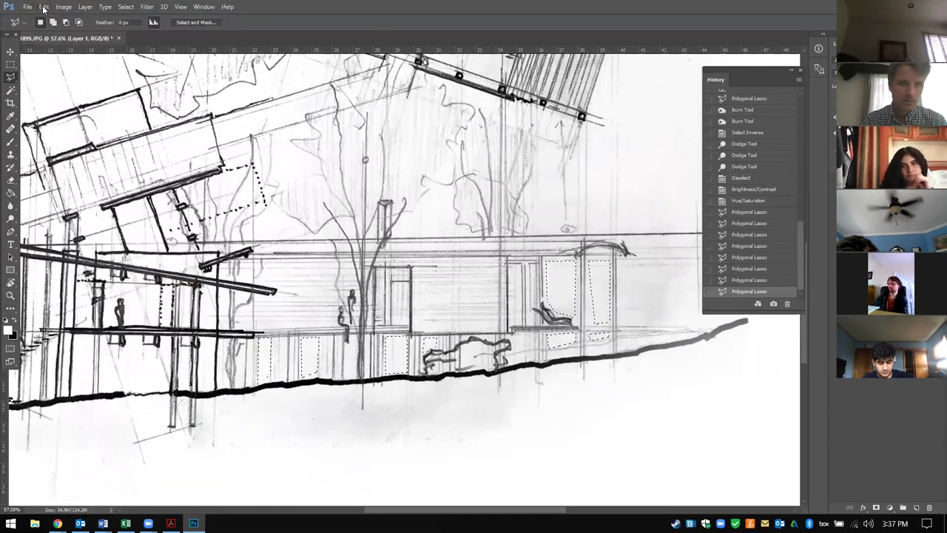
left_click(124, 22)
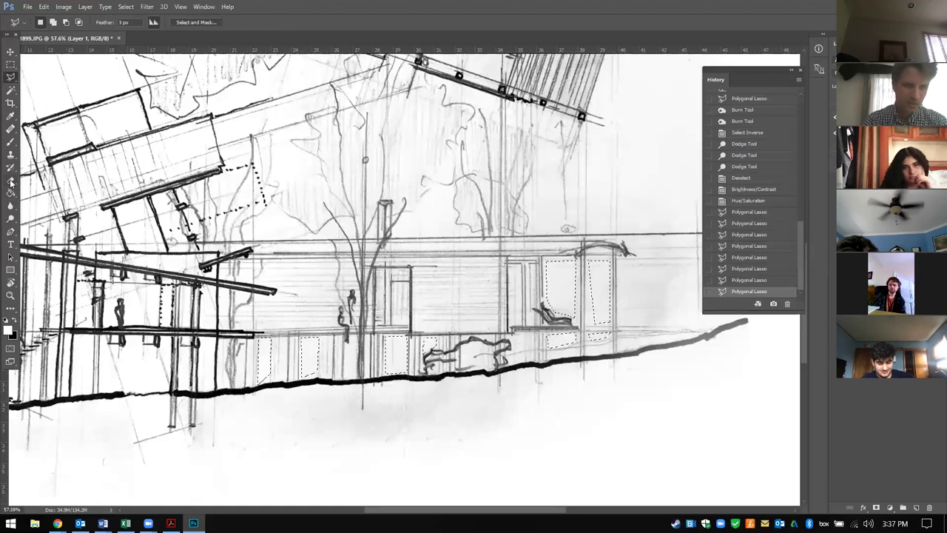
left_click(12, 220)
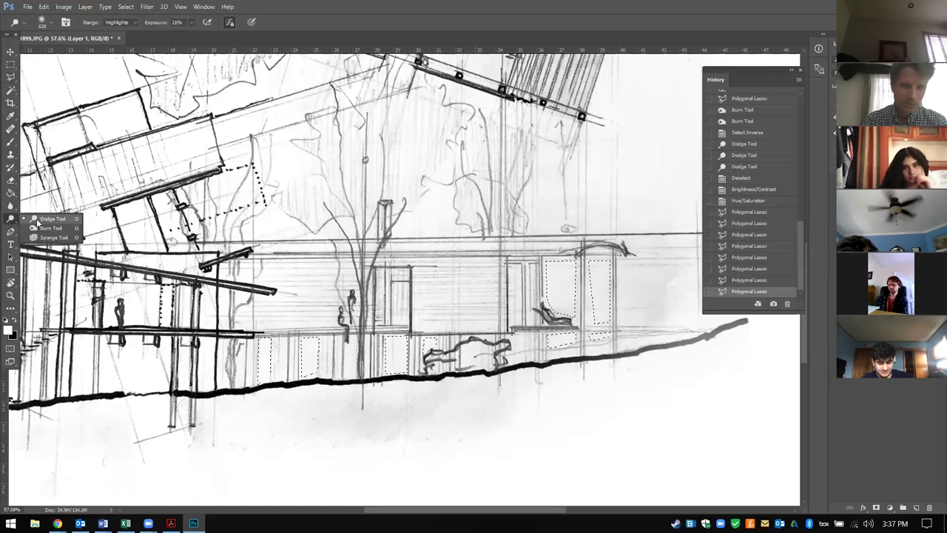
left_click(41, 223)
mouse_move(431, 425)
left_mouse_down()
mouse_move(574, 262)
mouse_move(360, 415)
left_mouse_up()
key("ctrl+alt+z")
mouse_move(591, 430)
left_mouse_down()
mouse_move(696, 397)
mouse_move(700, 453)
mouse_move(626, 438)
mouse_move(315, 469)
left_mouse_up()
Step: Clear the selection to check the whole drawing, then revert to the first of the latest Dodge history states
key("m")
key("ctrl+d")
key("ctrl+0")
scroll(564, 308, "down", 2)
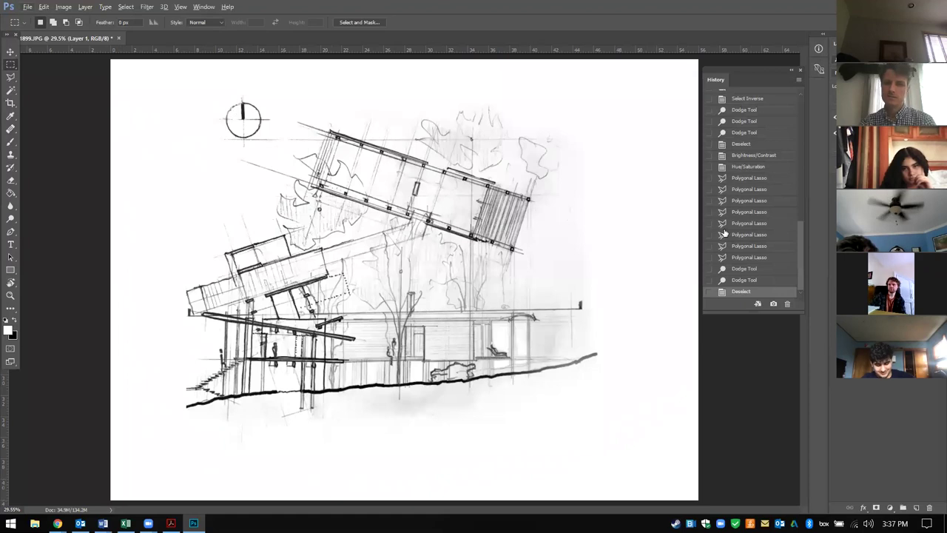
left_click(776, 280)
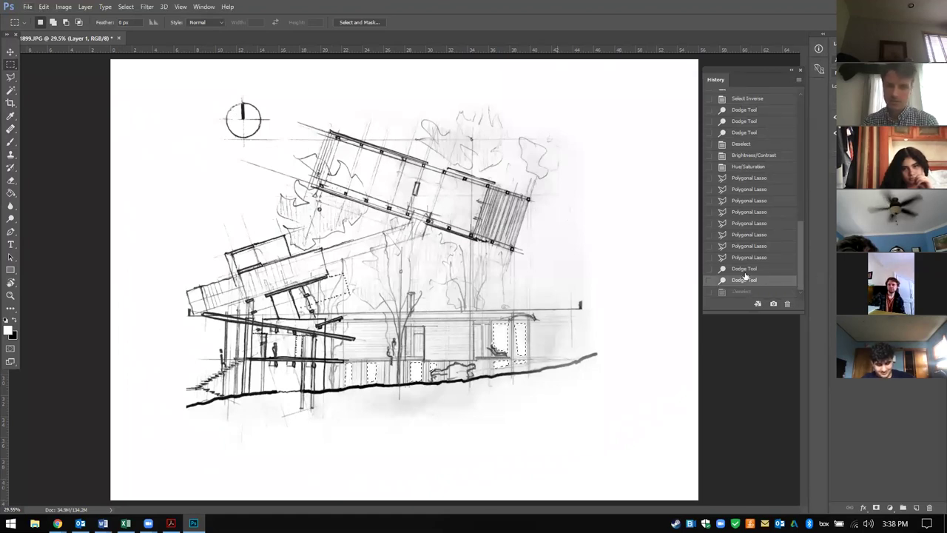
left_click(745, 269)
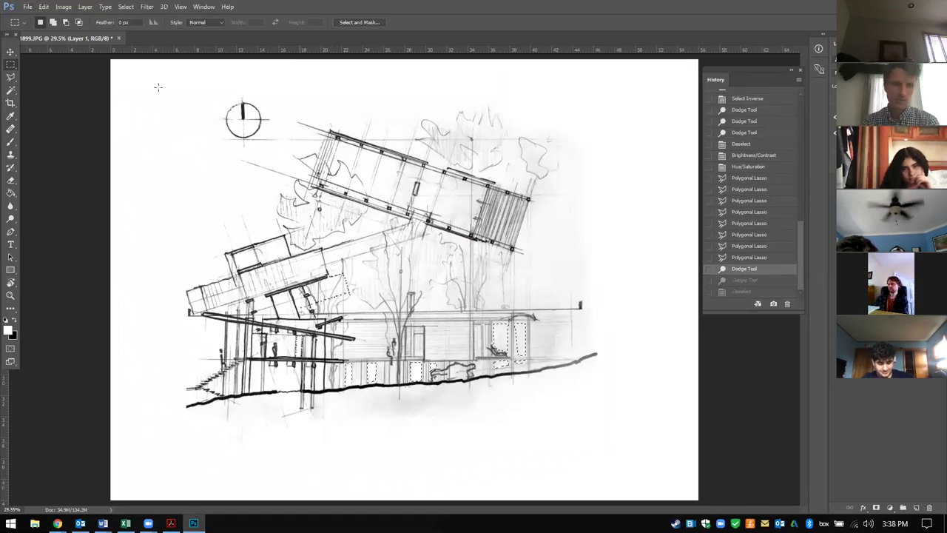
Step: Lower the Dodge exposure to 9%, dodge the selected wall panels again, and clear the selection
left_click(10, 218)
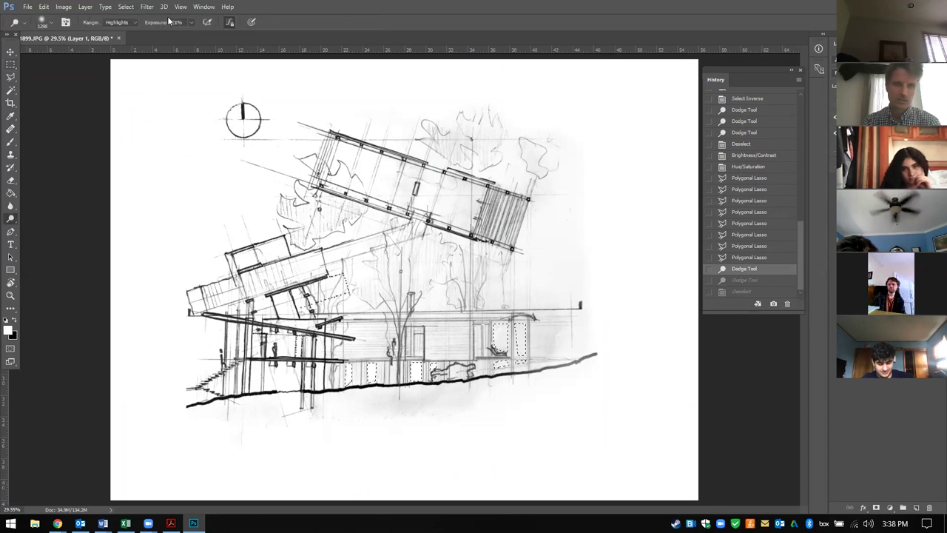
left_click(191, 22)
left_click_drag(189, 35, 185, 35)
left_click_drag(551, 416, 325, 444)
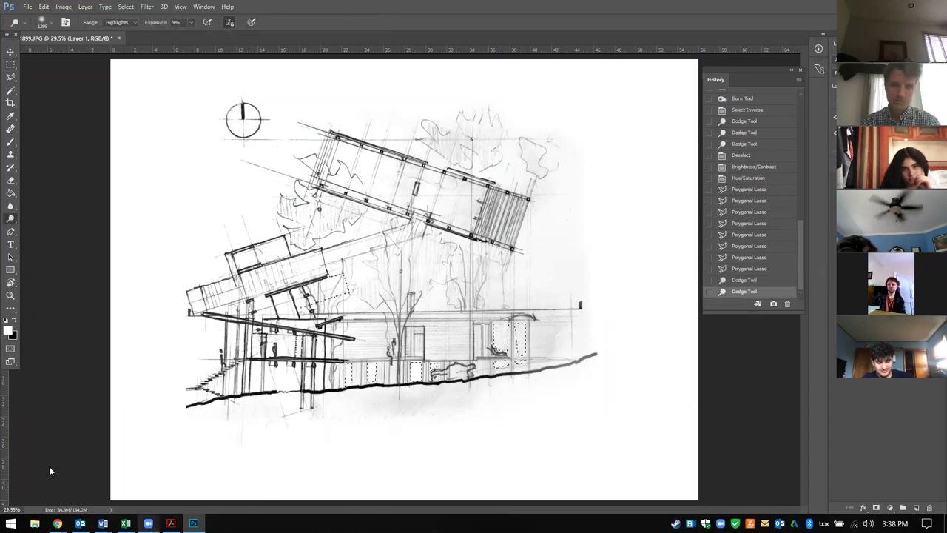
left_click(11, 65)
left_click(236, 195)
key("ctrl+d")
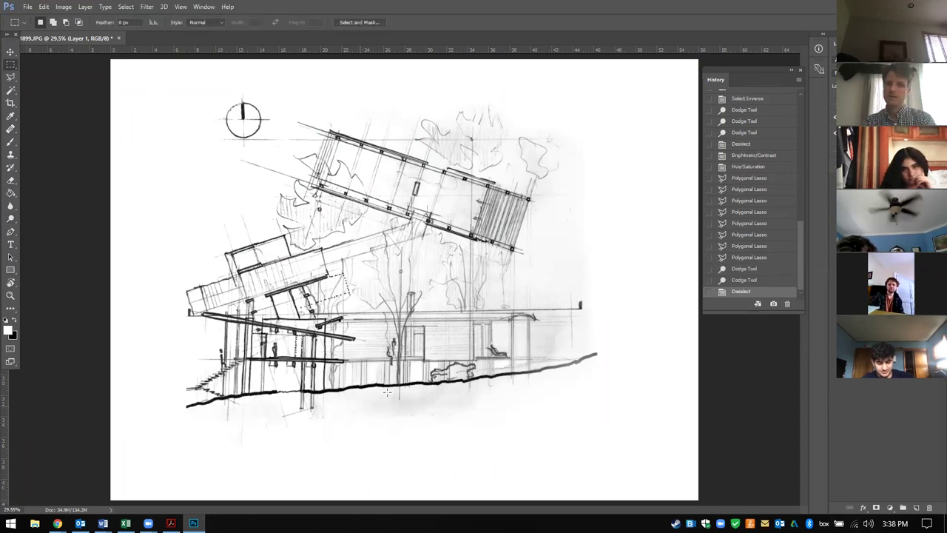
Step: Outline the narrow lower-wall panel directly left of the central tree trunk with the Polygonal Lasso
scroll(428, 358, "up", 3)
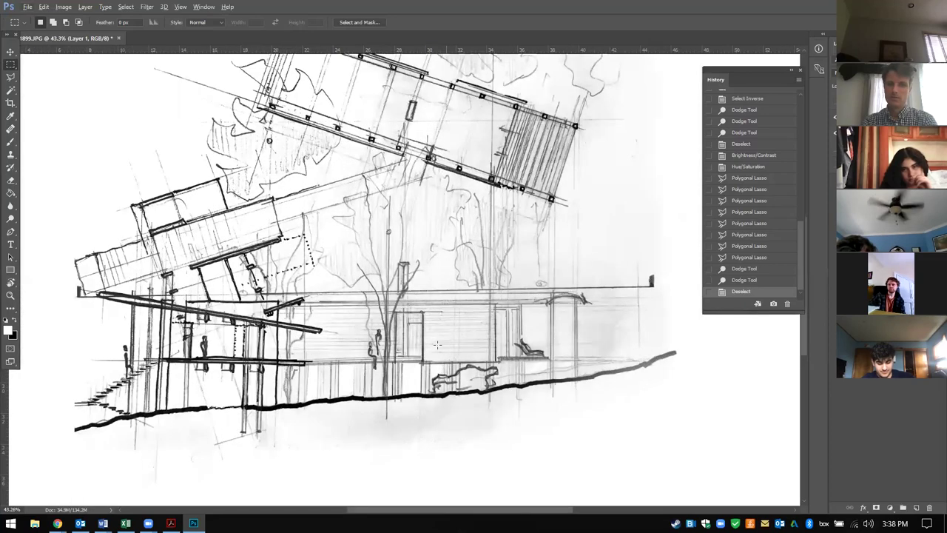
scroll(383, 397, "up", 3)
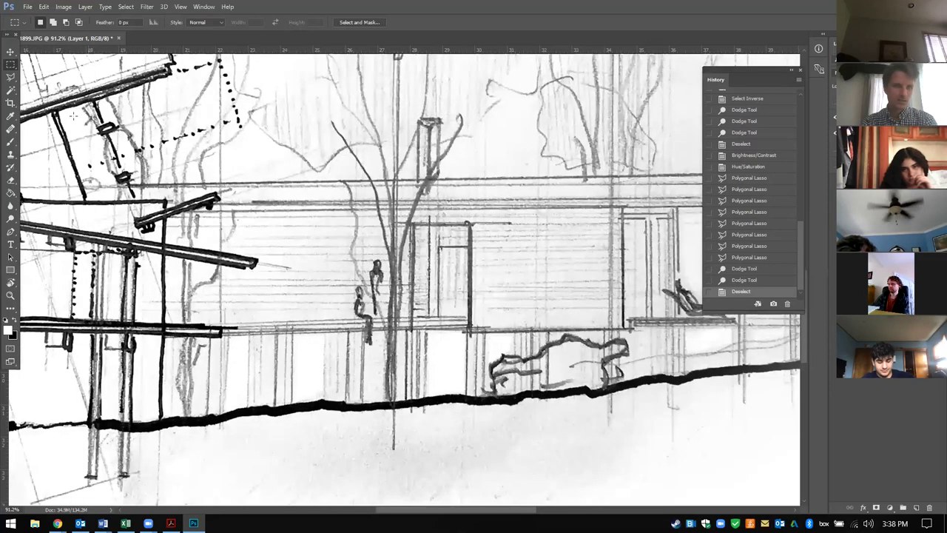
left_click(11, 77)
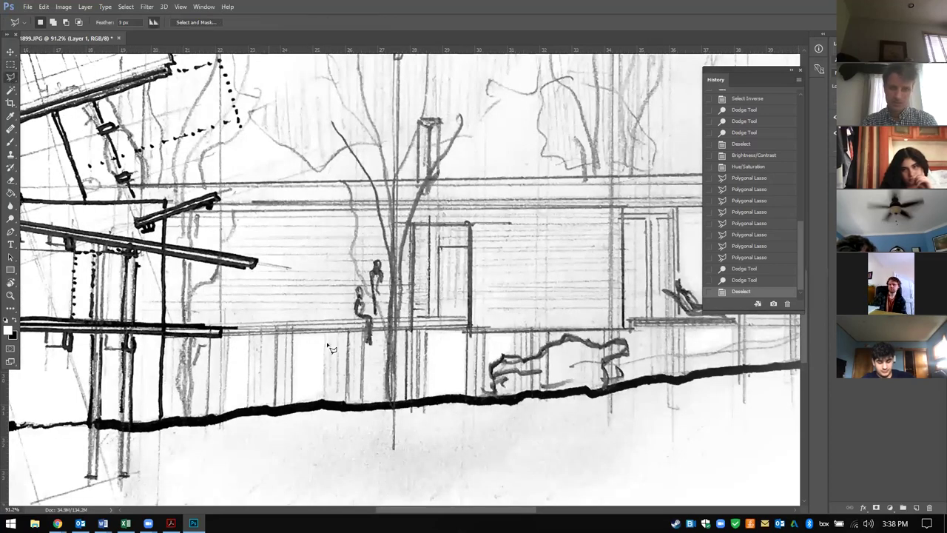
left_click(370, 347)
left_click(368, 401)
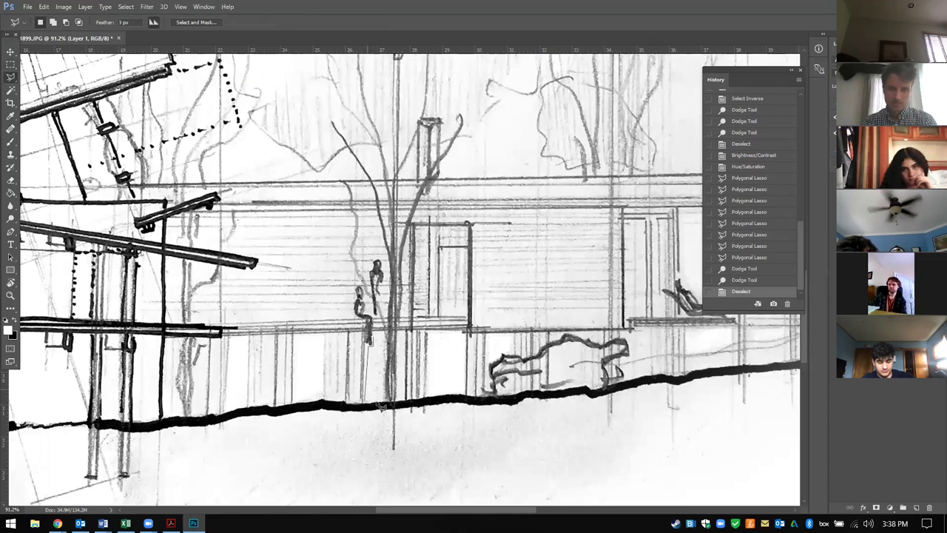
left_click(392, 401)
double_click(392, 346)
Step: Add a narrow vertical strip near the left end of the lower wall to the selection
scroll(322, 348, "down", 2)
scroll(322, 348, "down", 1)
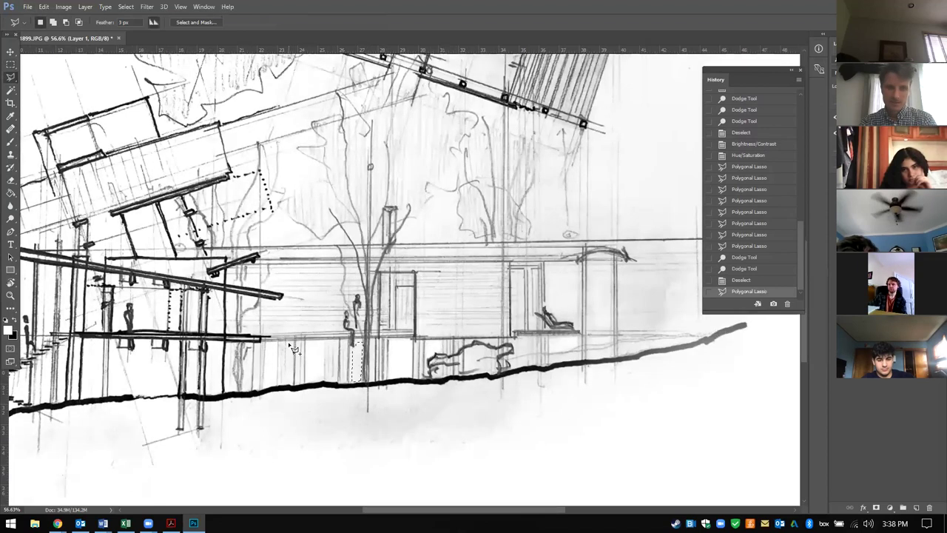
left_click(289, 383)
left_click(292, 381)
double_click(293, 343)
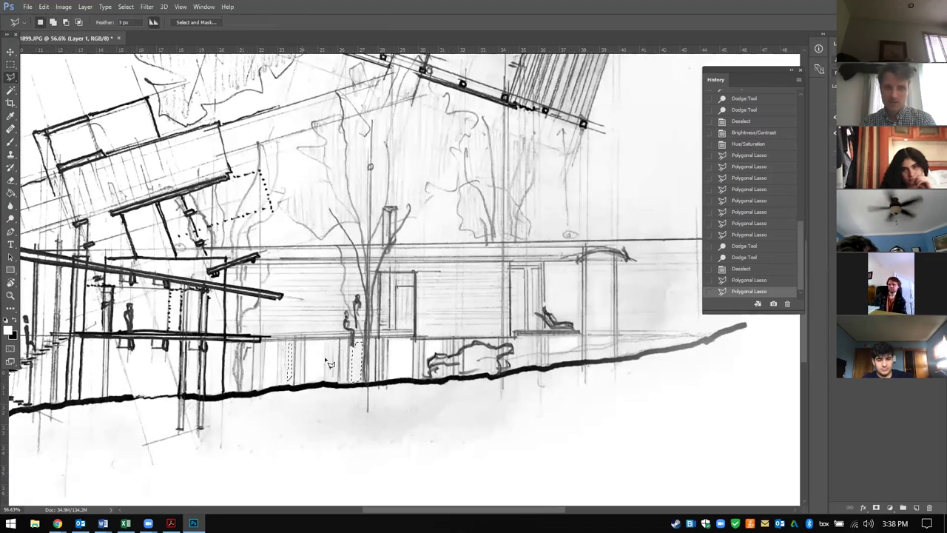
Step: Add the small paper patches above the rock outline's left end and beside its right end to the selection
double_click(444, 344)
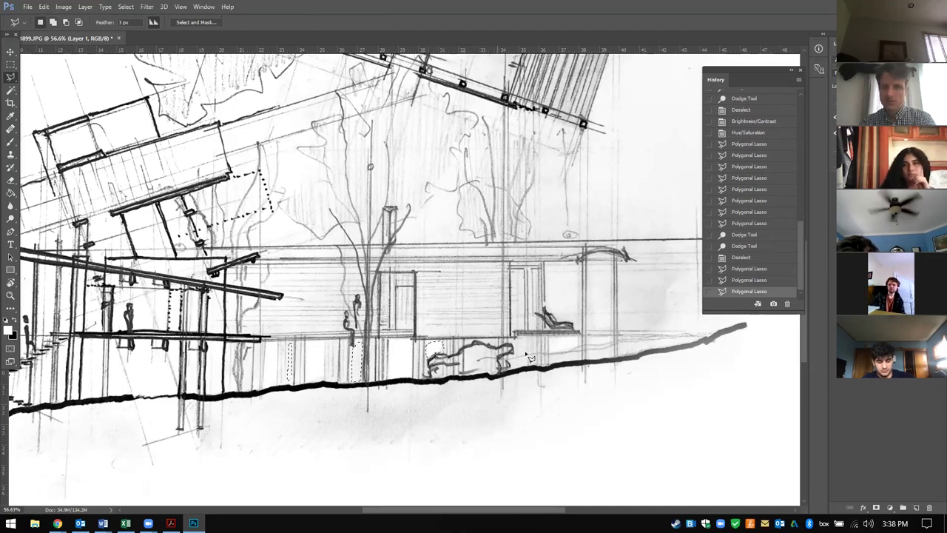
left_click(516, 341)
left_click(517, 356)
left_click(523, 352)
double_click(530, 344)
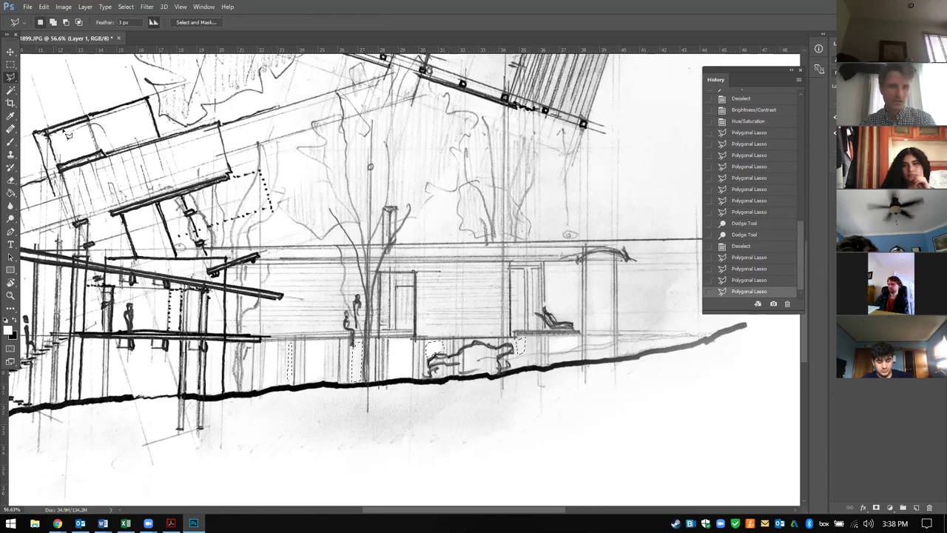
Step: Dodge the selected lower-wall strips and rock-side paper patches with Highlights range at 9% exposure, and clear the selection
left_click(10, 216)
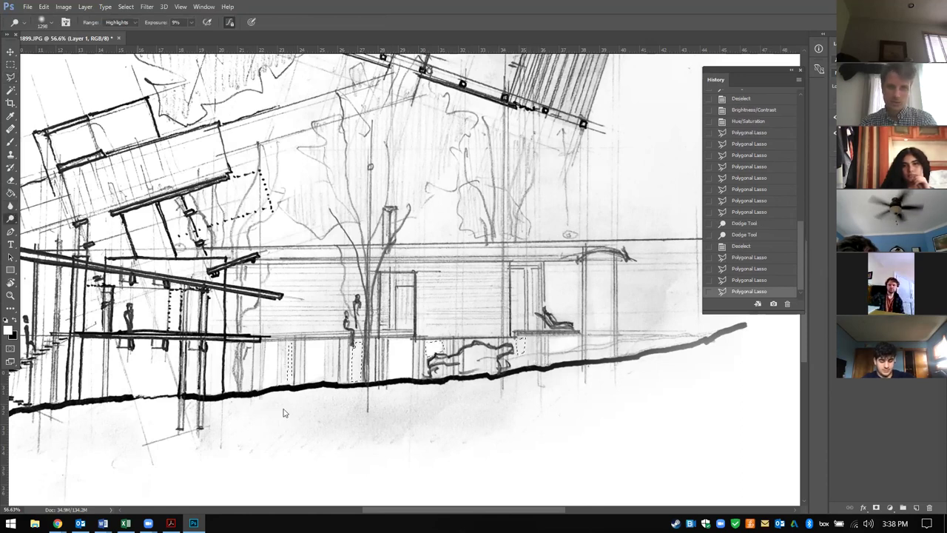
mouse_move(365, 251)
left_mouse_down()
mouse_move(457, 250)
mouse_move(340, 229)
left_mouse_up()
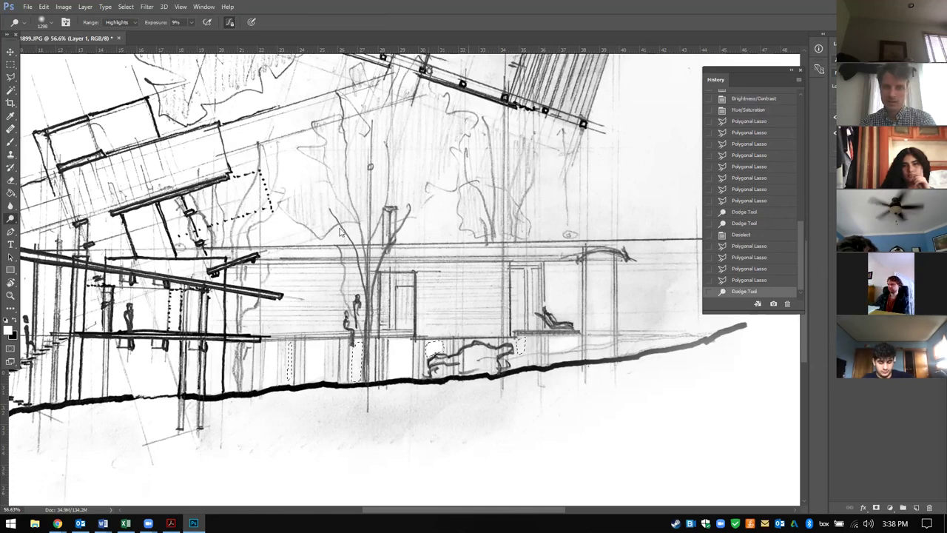
left_click(11, 65)
left_click(438, 241)
scroll(439, 241, "down", 3)
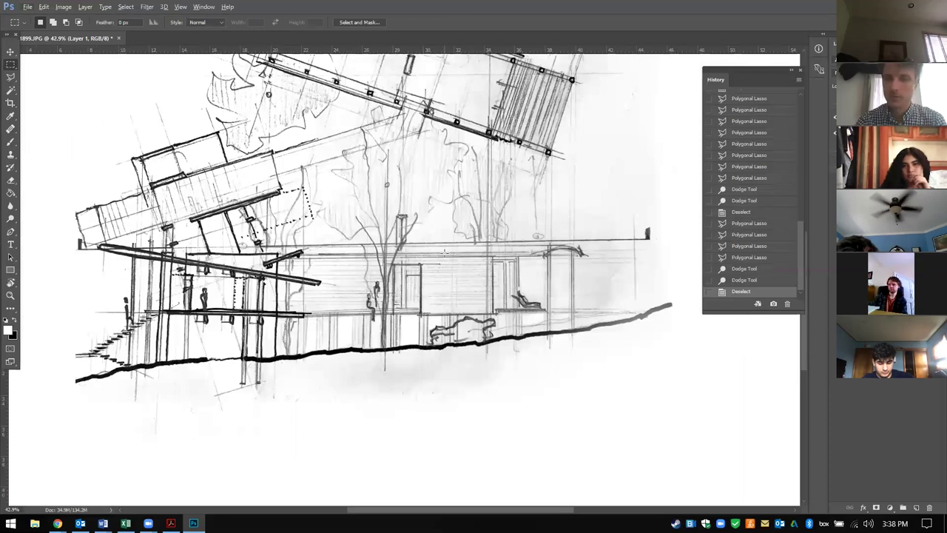
scroll(444, 274, "down", 3)
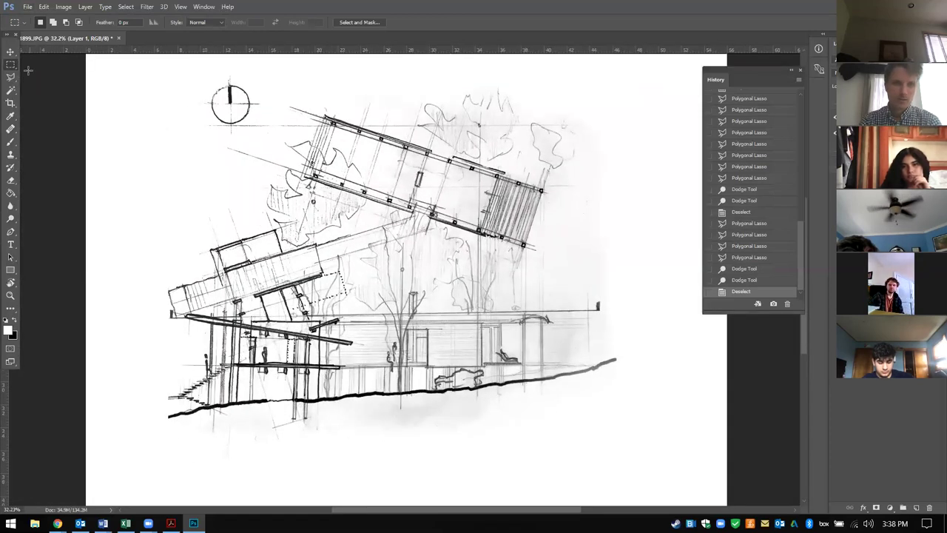
Step: Compare the cleaned drawing with the original photograph by hiding the edited layers and showing them again
key("XF86MonBrightnessUp")
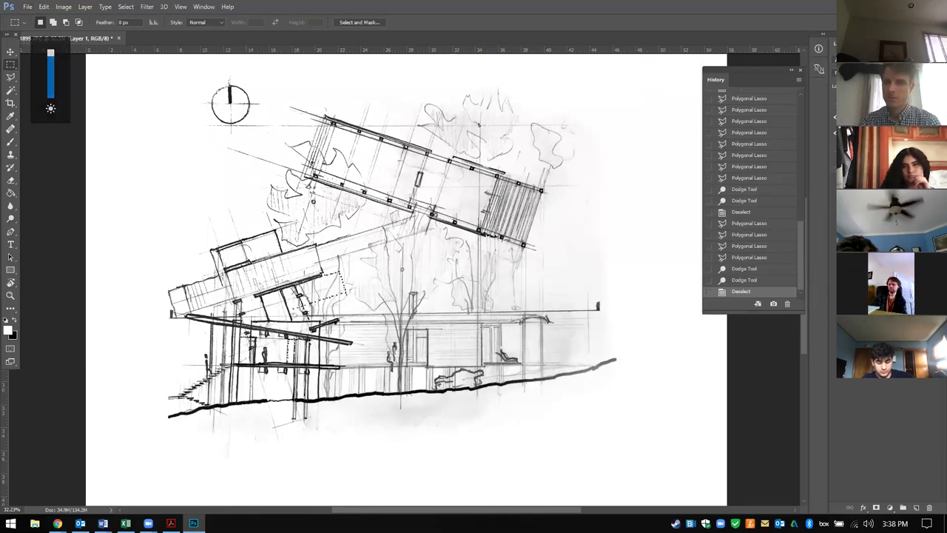
key("ctrl+comma")
key("ctrl+comma")
key("ctrl+comma")
key("ctrl+comma")
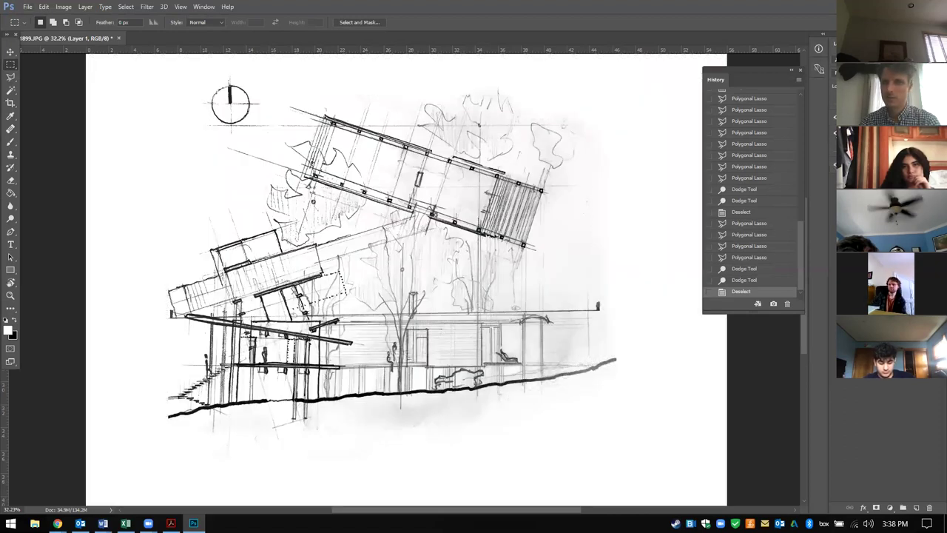
left_click(835, 136)
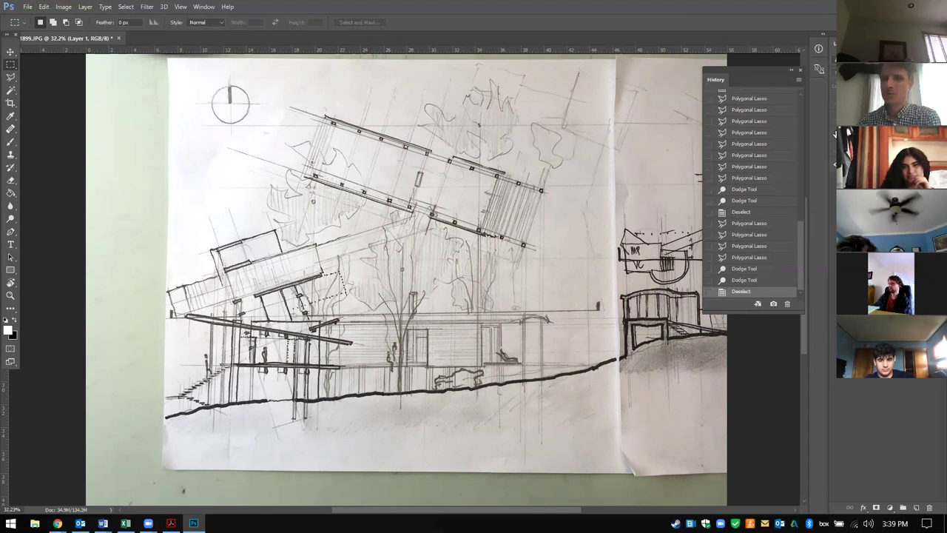
left_click(835, 136)
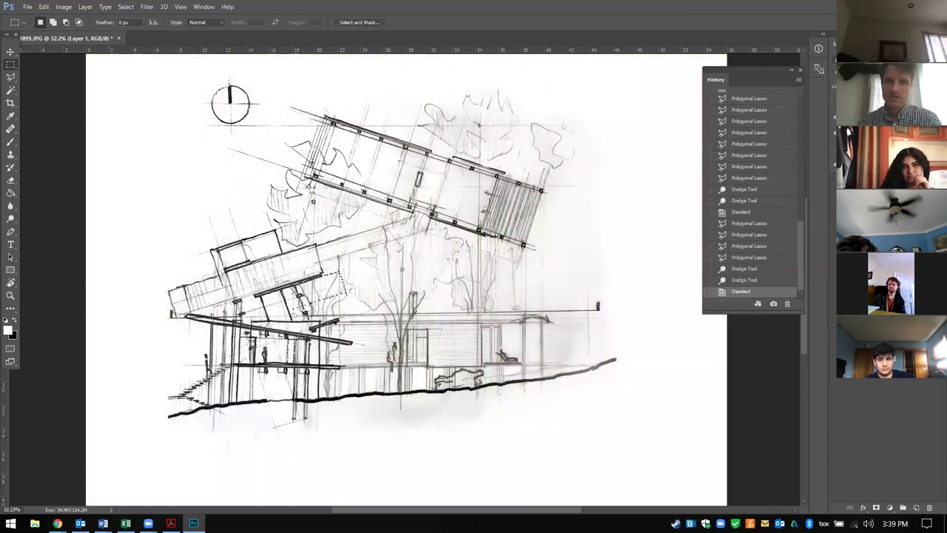
Step: Hide the white surround covering the photograph's edges, adjust the layer opacity, and show the white surround again
left_click(835, 137)
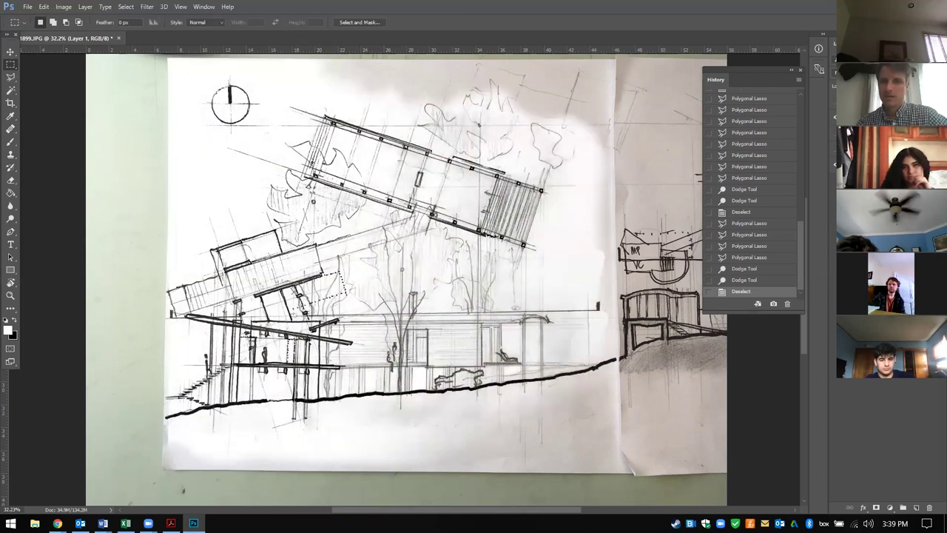
key("Return")
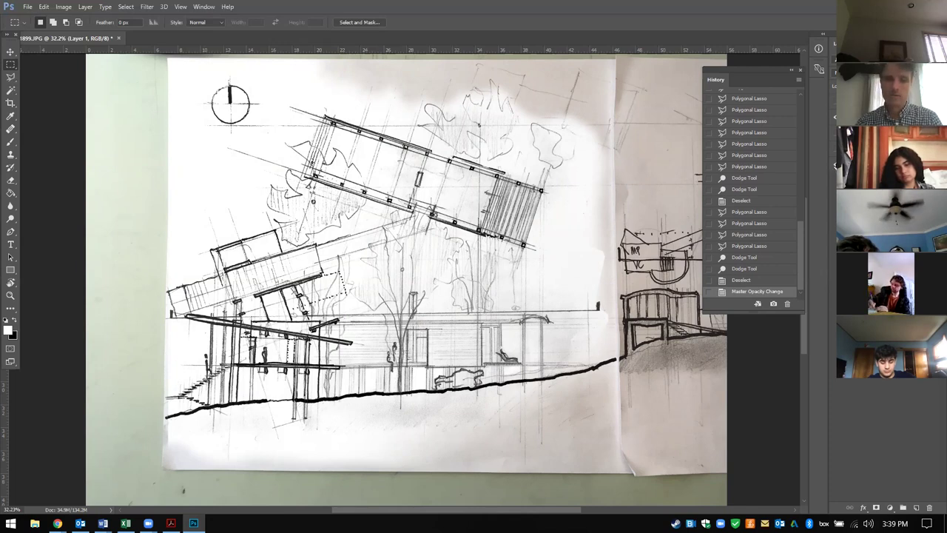
key("ctrl+comma")
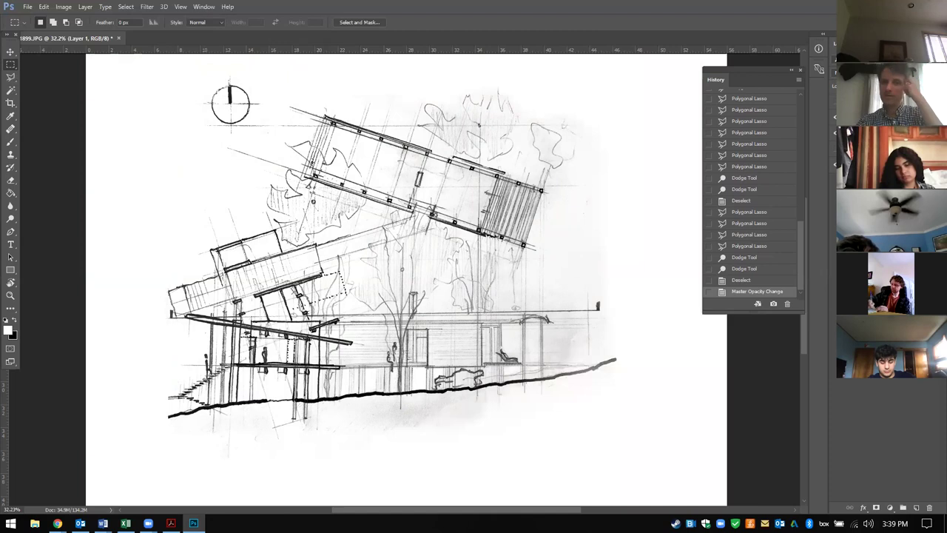
scroll(357, 338, "down", 1)
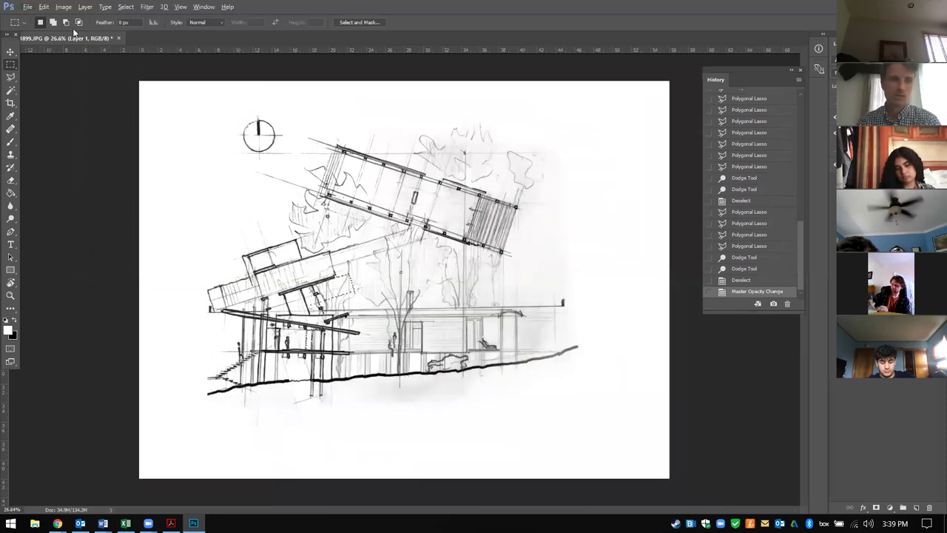
Step: Save the drawing to the Desktop as the layered Photoshop file "Site SEction Site Plan demo" with Maximize Compatibility on
left_click(28, 7)
left_click(77, 146)
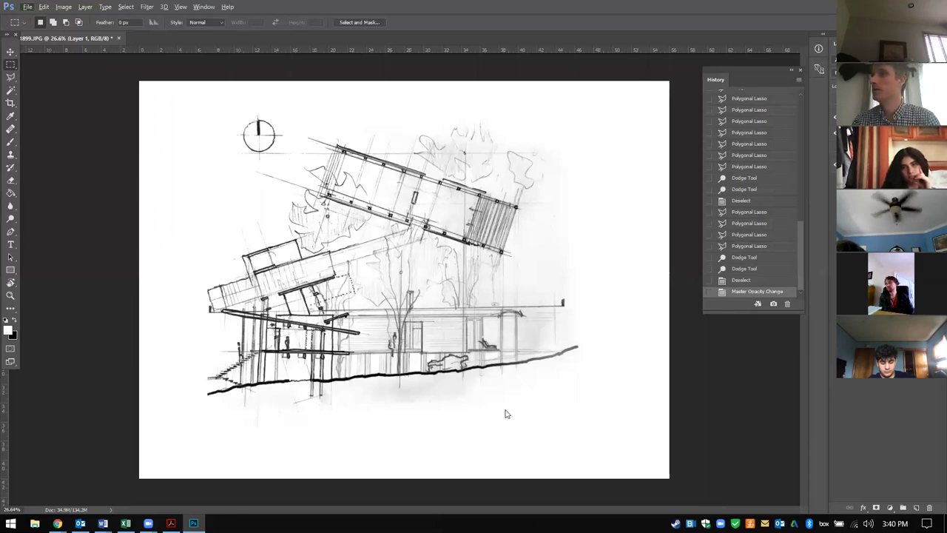
key("ctrl+shift+s")
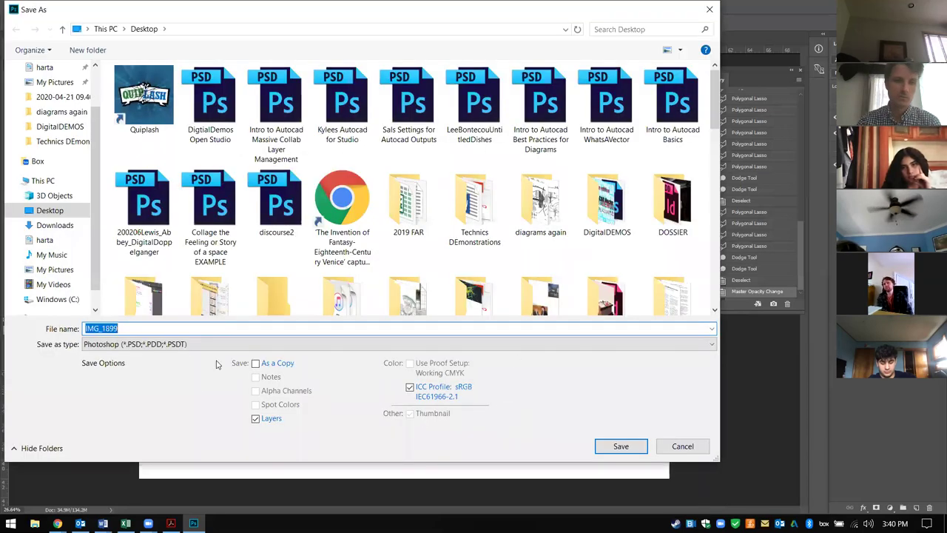
left_click_drag(198, 324, 84, 327)
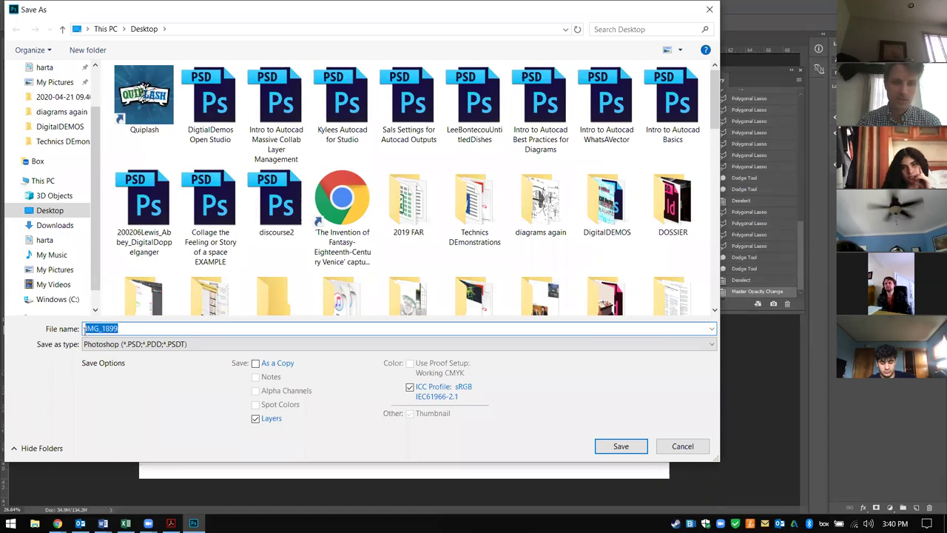
type("Site SEction")
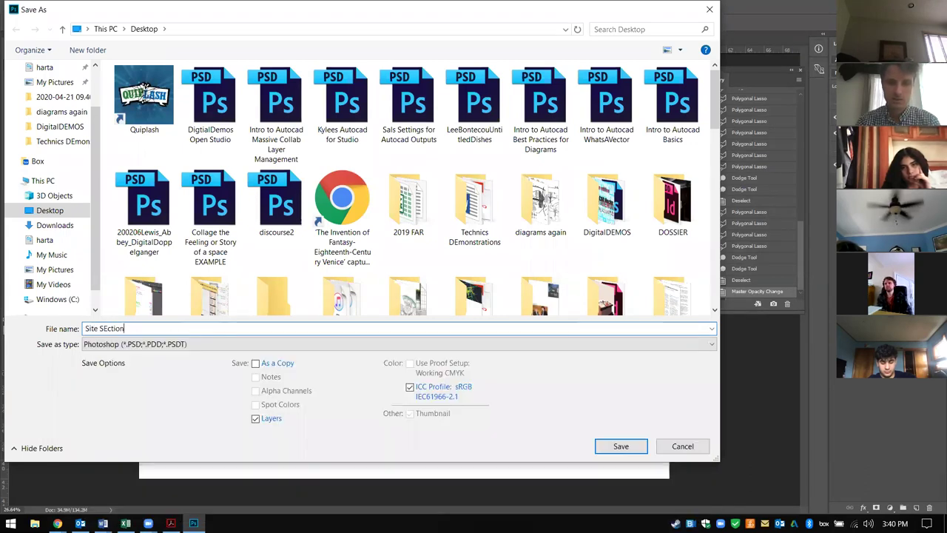
type(" Soite")
key("BackSpace")
key("BackSpace")
key("BackSpace")
key("BackSpace")
key("BackSpace")
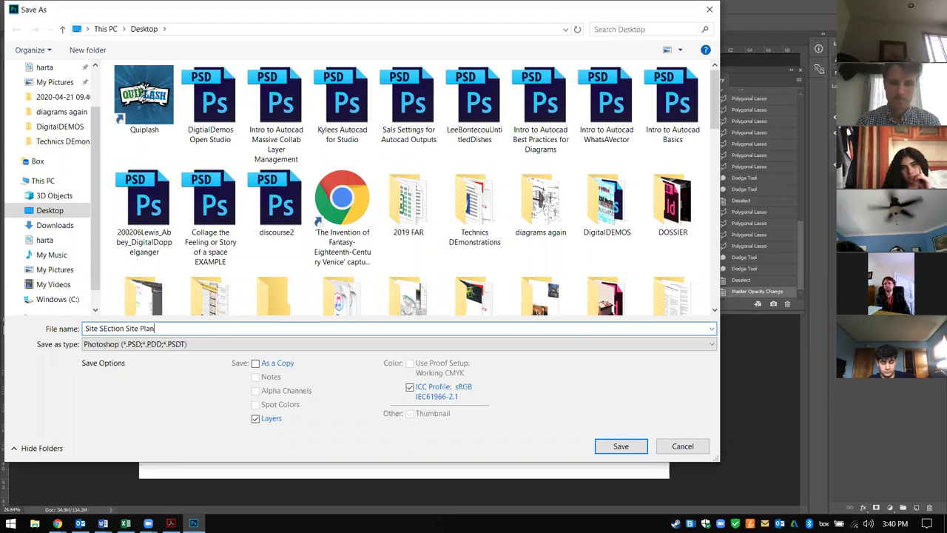
key("Return")
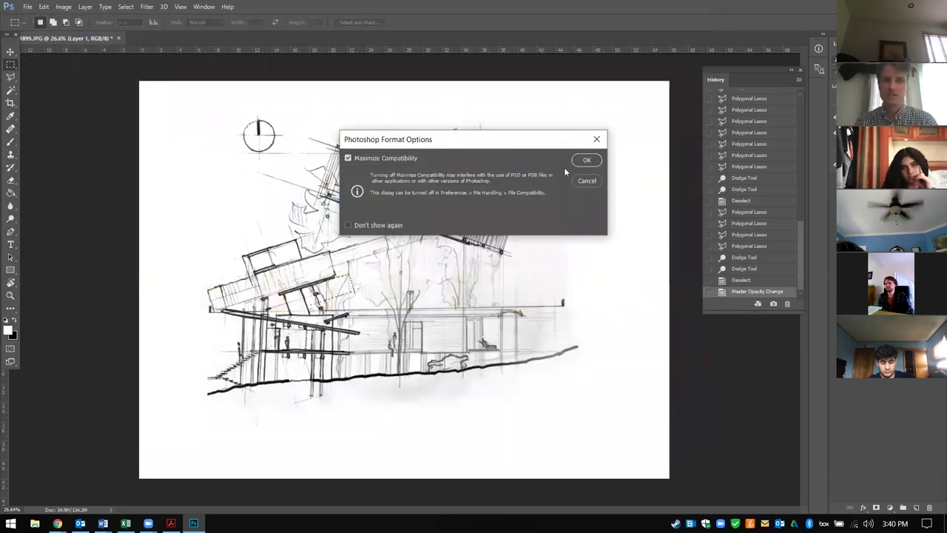
left_click(586, 161)
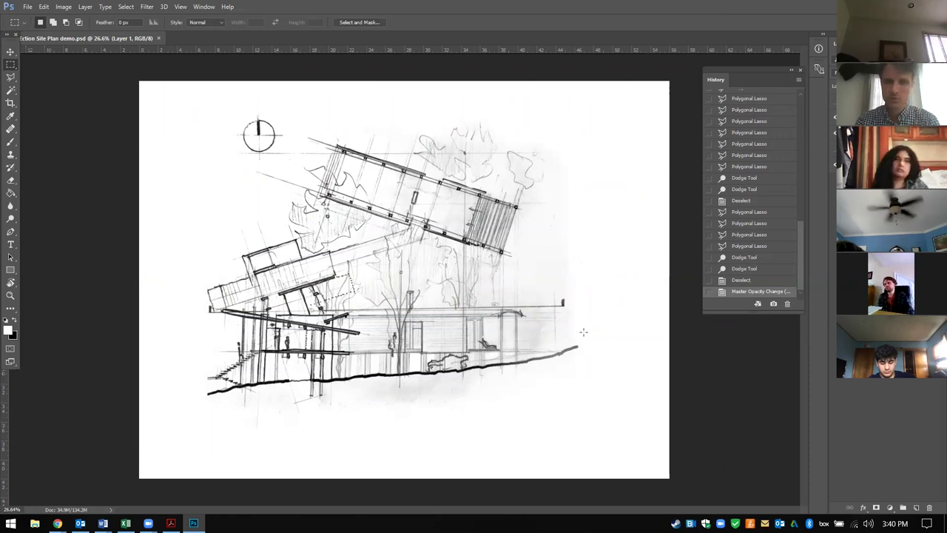
left_click_drag(524, 396, 544, 401)
left_click(504, 410)
scroll(494, 407, "up", 3)
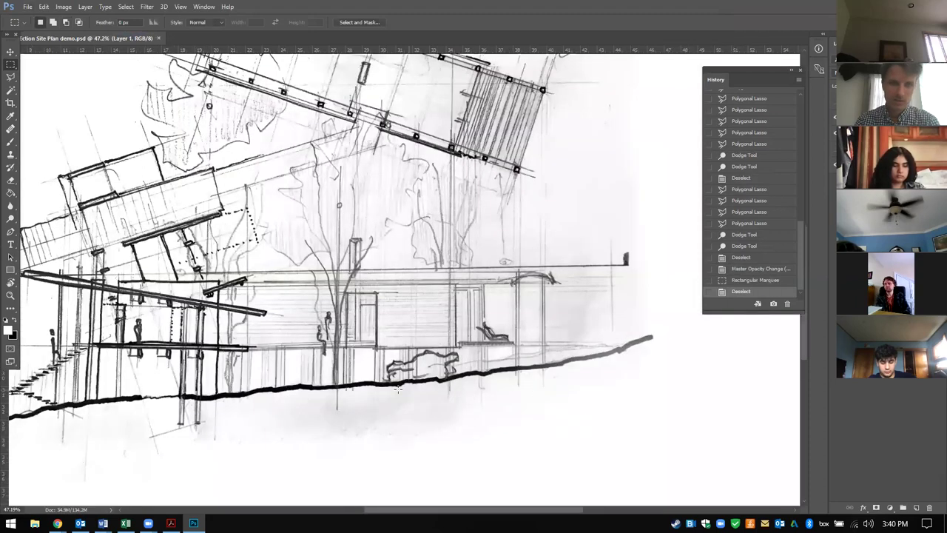
Step: Copy a stretch of the thick floor line about 4.5 inches long to a new layer and move it below the ground line
scroll(100, 352, "up", 7)
mouse_move(86, 319)
left_mouse_down()
mouse_move(348, 337)
mouse_move(87, 319)
left_mouse_up()
left_click(323, 333)
scroll(104, 306, "down", 6)
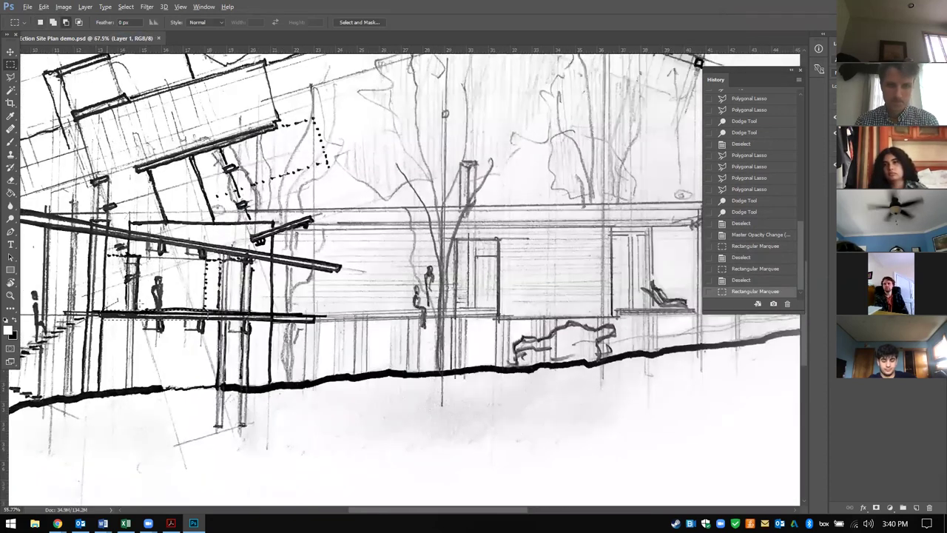
key("ctrl+v")
left_click(10, 51)
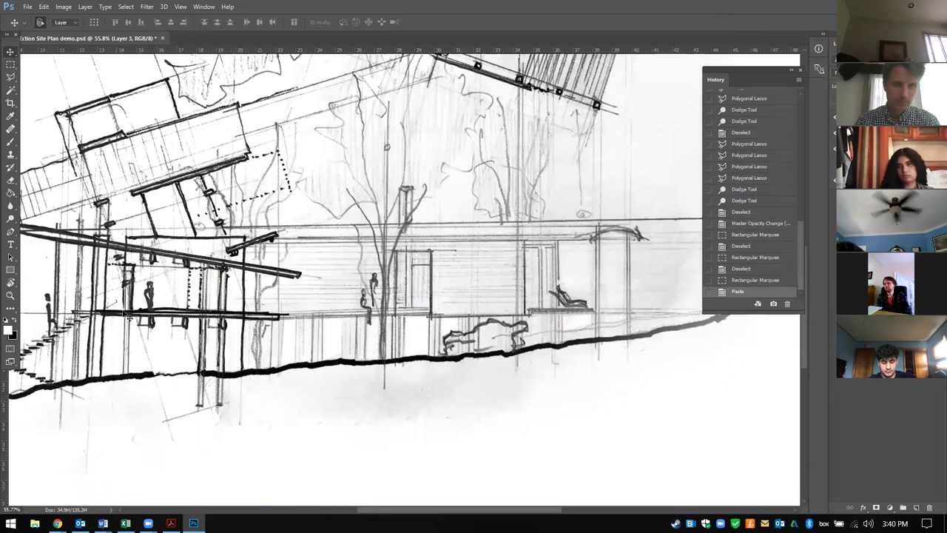
left_click_drag(238, 331, 512, 421)
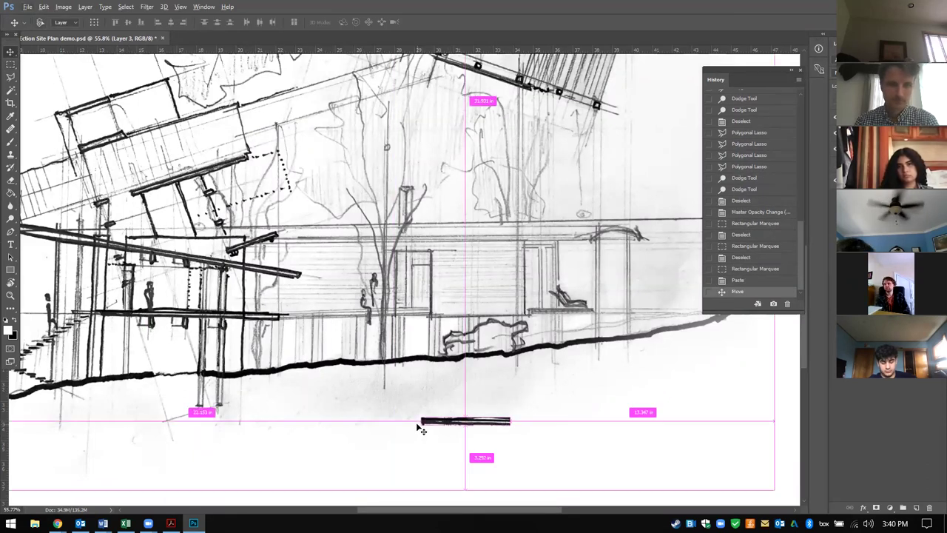
Step: Paste a second copy of the long bar and place it end to end with the first, one bar height higher
key("ctrl+v")
left_click_drag(428, 281, 644, 433)
left_click_drag(421, 321, 511, 420)
Step: Place five vertical guides across the bars at about 29.2, 30.9, 32.9, 34 and 35 inches on the ruler
left_click_drag(17, 401, 421, 403)
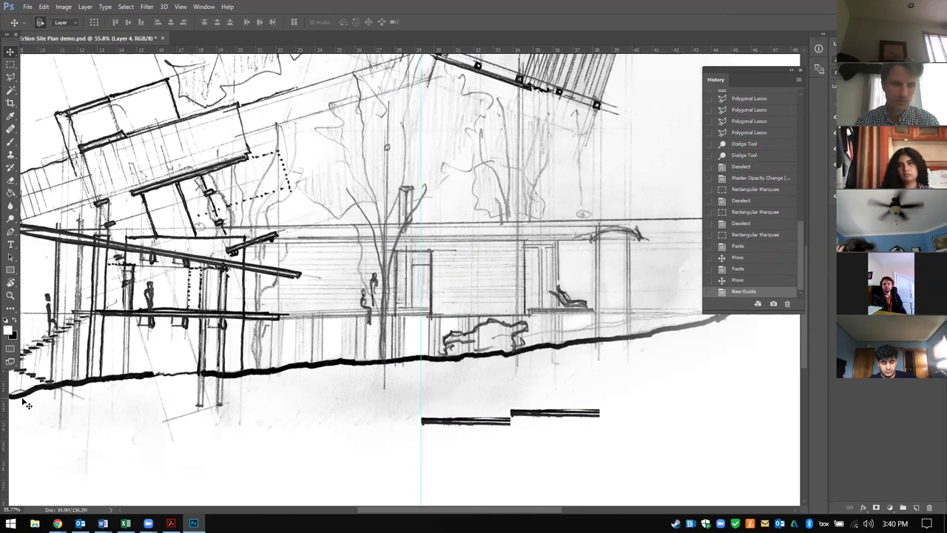
right_click(344, 50)
left_click(351, 71)
left_click_drag(6, 392, 455, 377)
left_click_drag(3, 445, 494, 408)
left_click_drag(7, 441, 517, 411)
left_click_drag(5, 423, 535, 411)
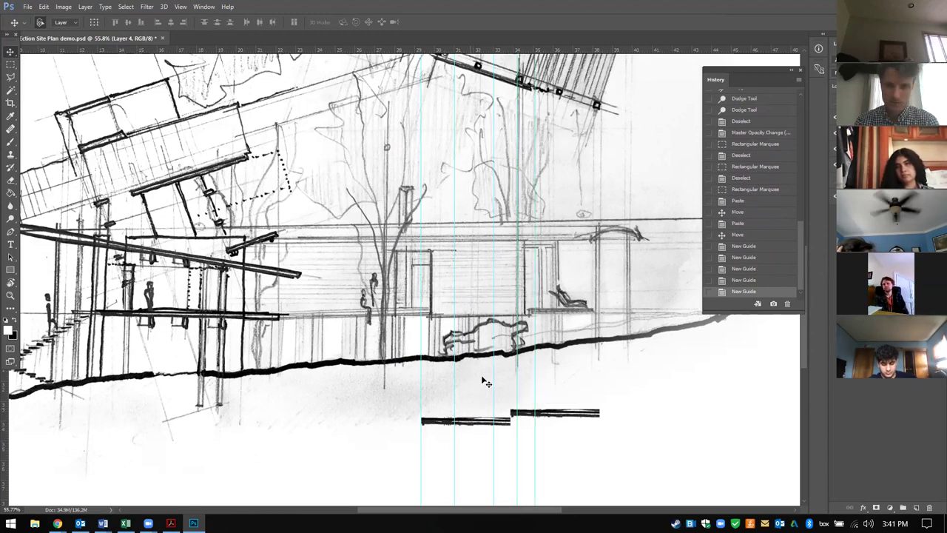
Step: Marquee-select the lower bar's portion between the first two guides and copy it from the bar's own layer
scroll(493, 444, "up", 5)
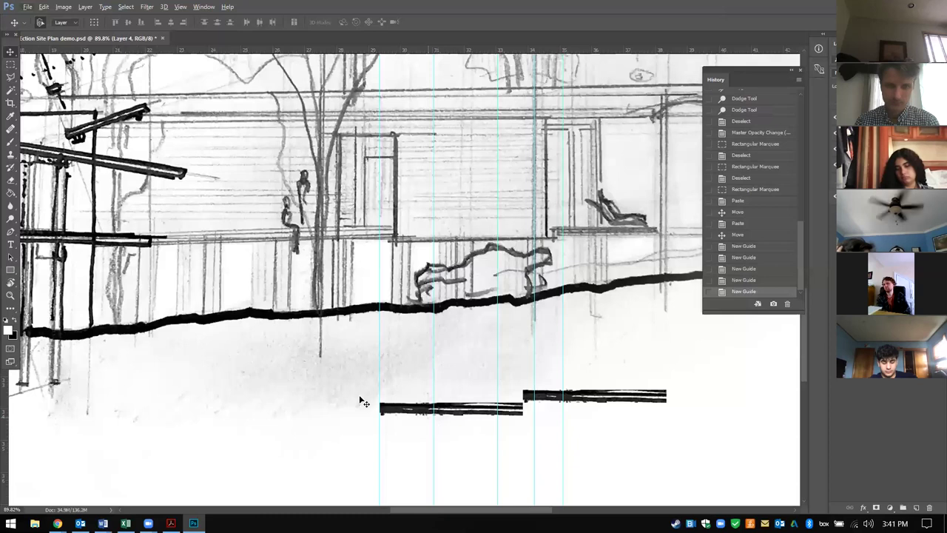
key("m")
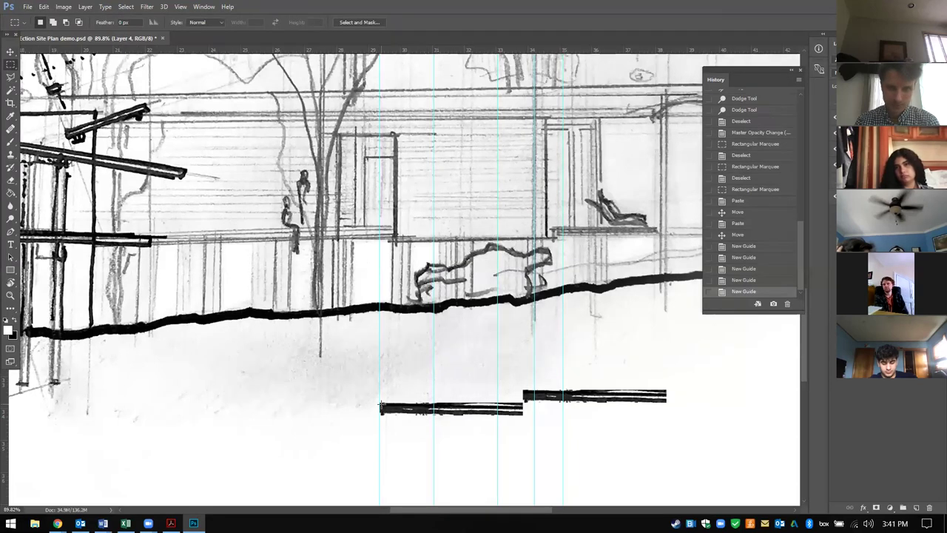
left_click_drag(406, 410, 433, 418)
key("ctrl+c")
key("Return")
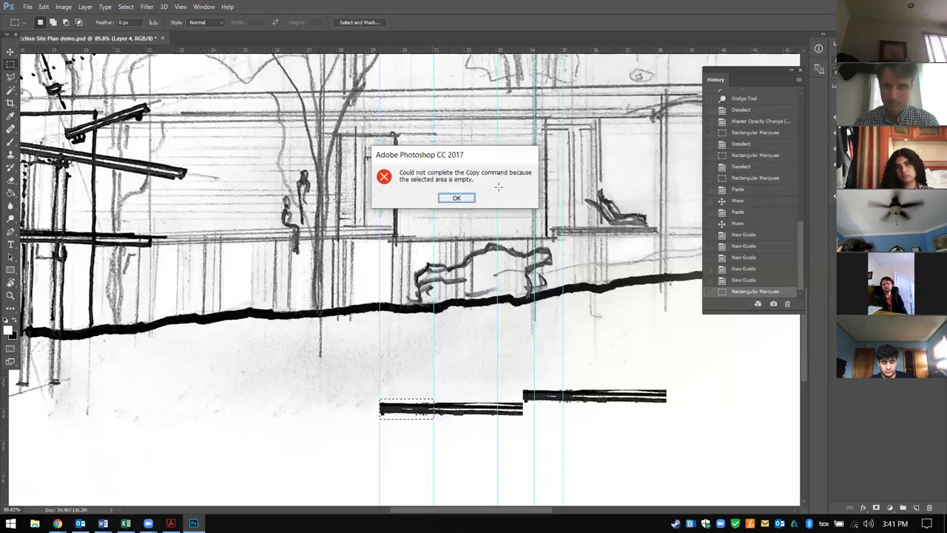
key("alt+[")
key("alt+[")
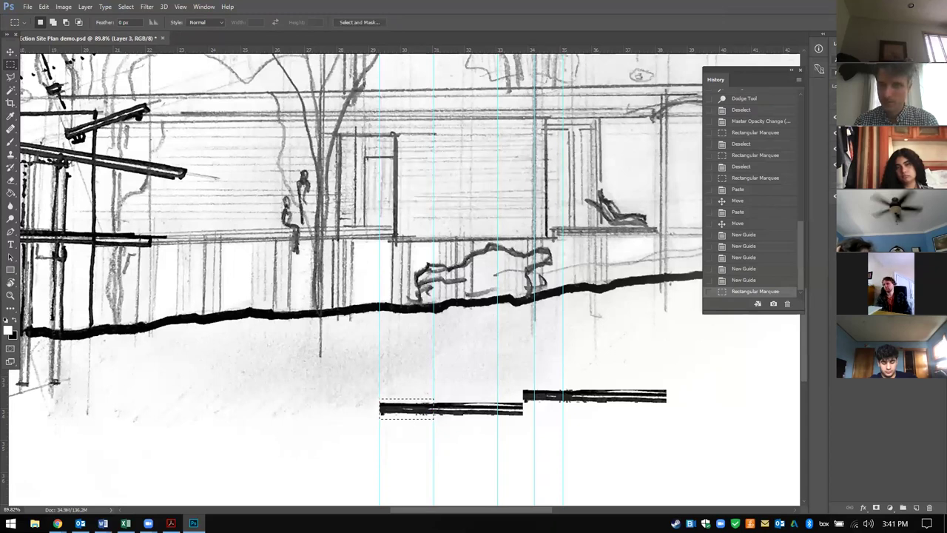
key("ctrl+c")
Step: Paste the short segment in place and move it up one bar height so it starts at the second guide
key("ctrl+v")
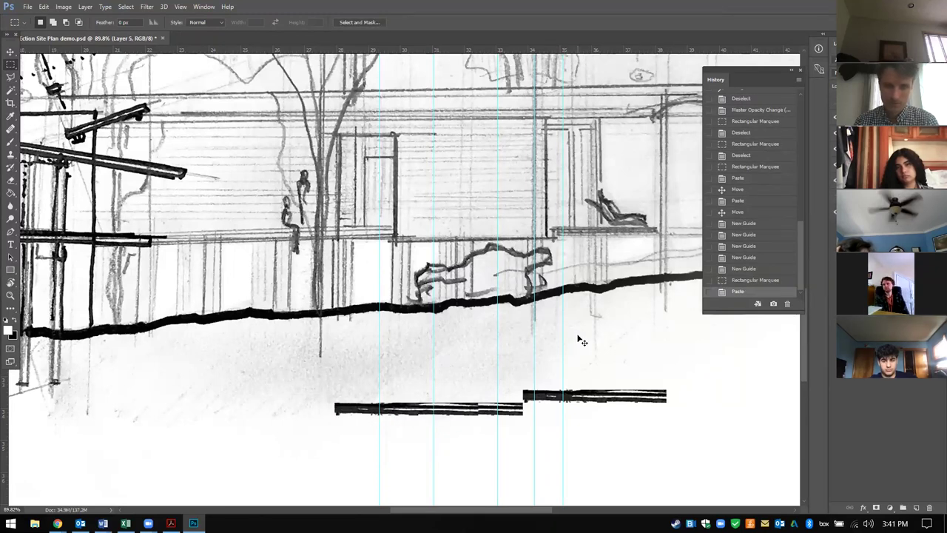
key("ctrl+z")
key("ctrl+shift+v")
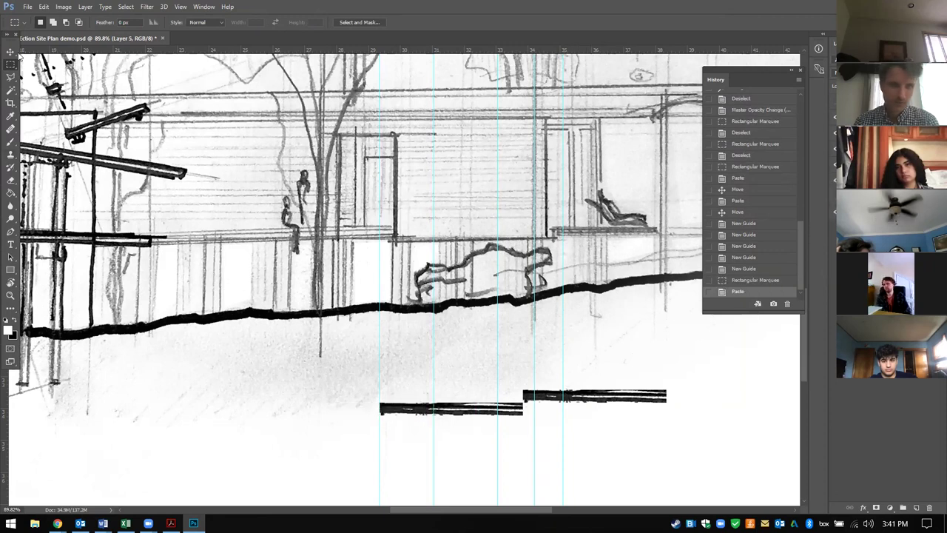
left_click(11, 51)
left_click_drag(392, 406, 446, 392)
Step: Paste another short segment at the lower level directly after the raised one, and delete the long lower bar's layer
key("ctrl+v")
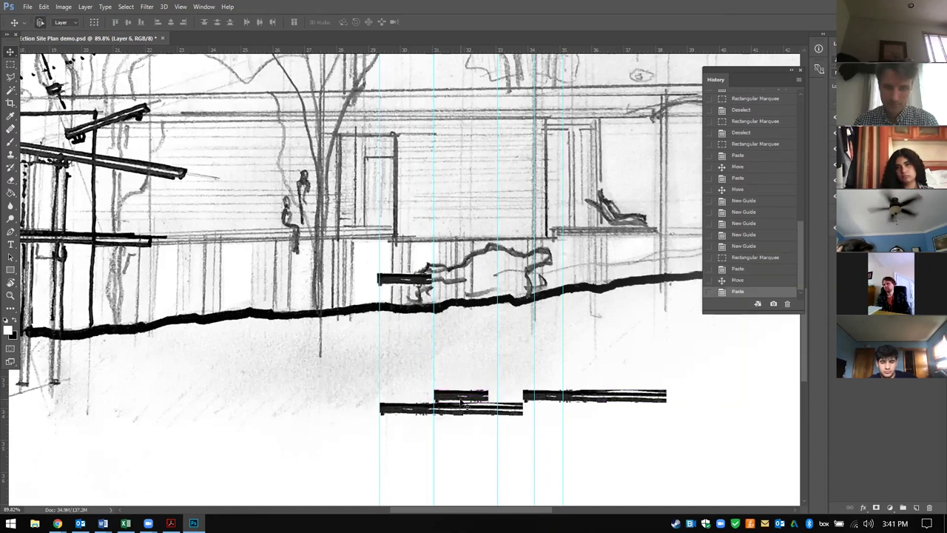
left_click_drag(408, 281, 520, 412)
key("Delete")
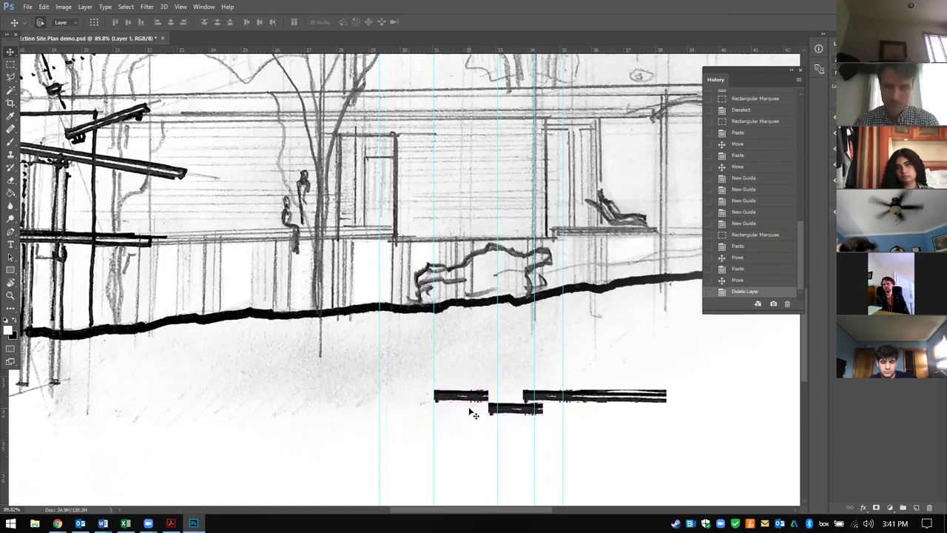
Step: Paste a third short segment between the first two guides and move the long bar so it ends at the first guide
key("ctrl+v")
left_click_drag(413, 291, 412, 411)
left_click_drag(590, 398, 307, 398)
left_click(520, 409)
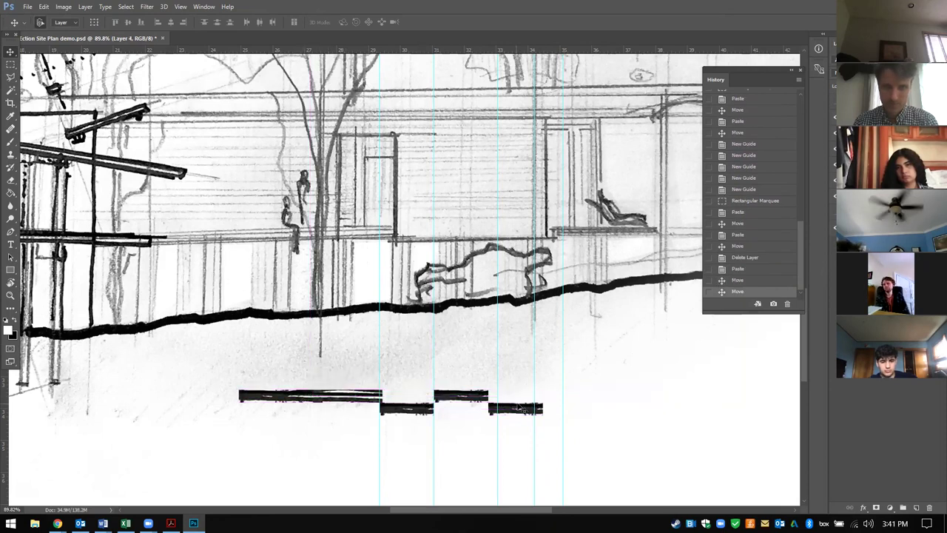
key("m")
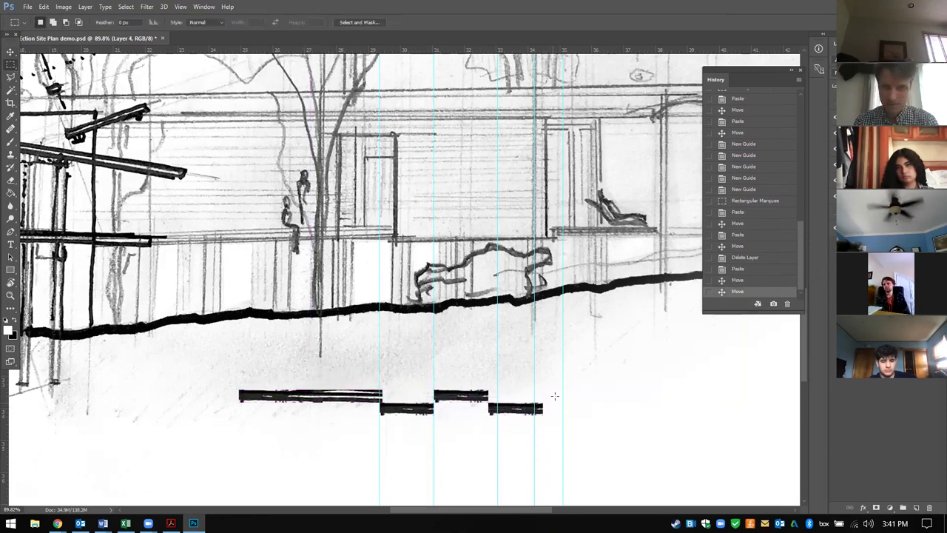
Step: Clear all guides and move the complete scale bar to the area beneath the right-hand part of the section drawing
left_click(180, 7)
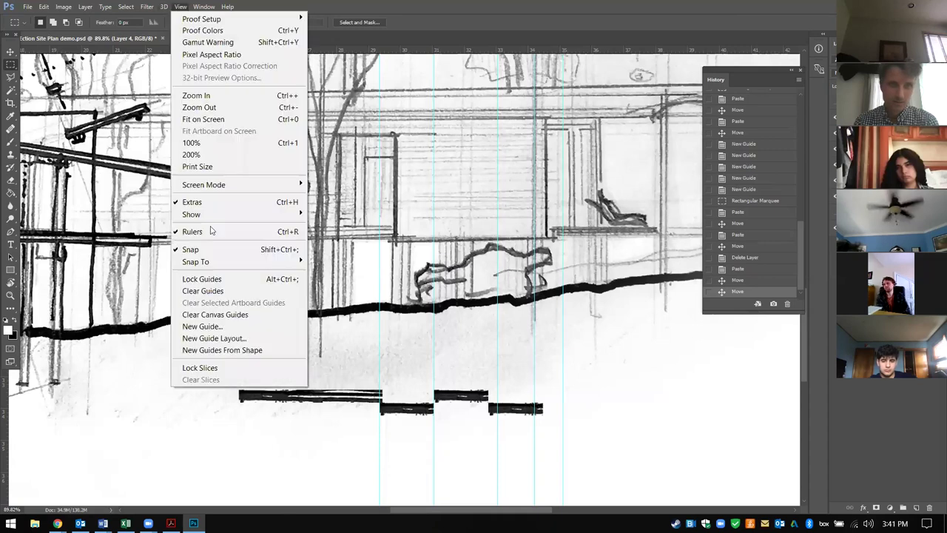
left_click(219, 314)
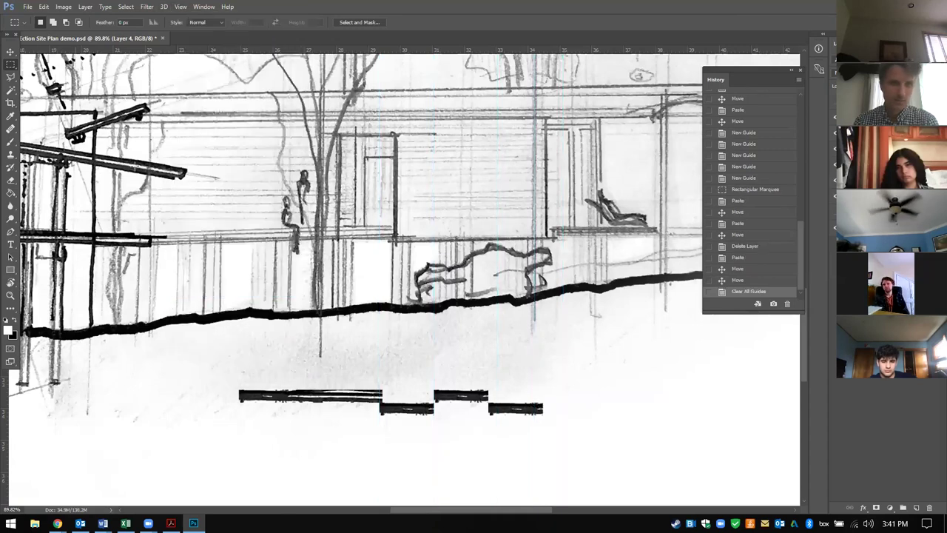
scroll(415, 352, "down", 5)
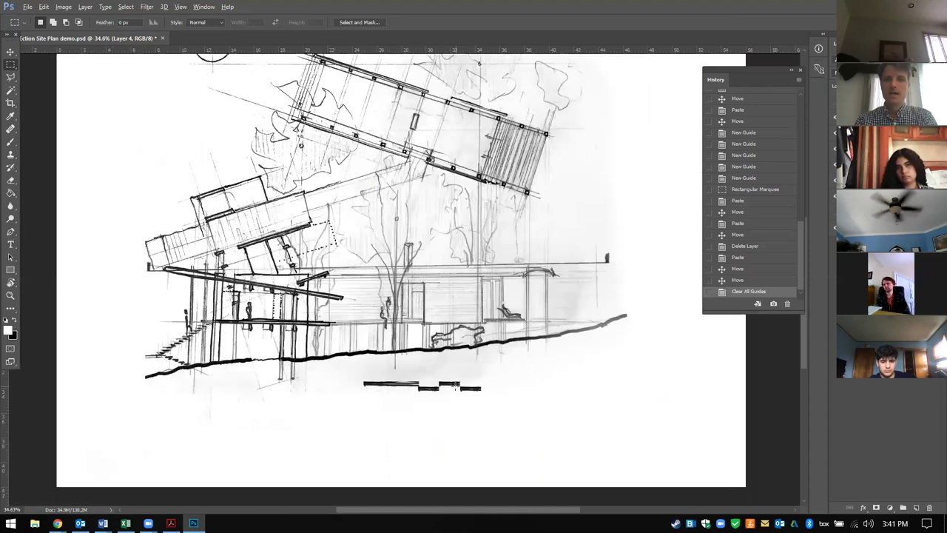
scroll(614, 345, "down", 1)
key("ctrl+alt+a")
left_click(10, 51)
left_click_drag(390, 411, 449, 421)
left_click_drag(466, 373, 466, 419)
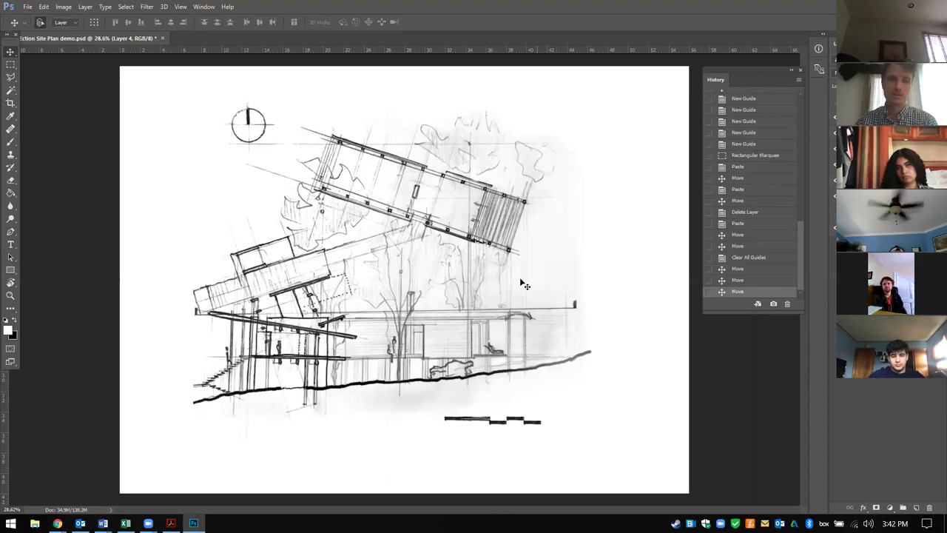
Step: Save the edited site plan PSD and close all open documents
left_click(28, 9)
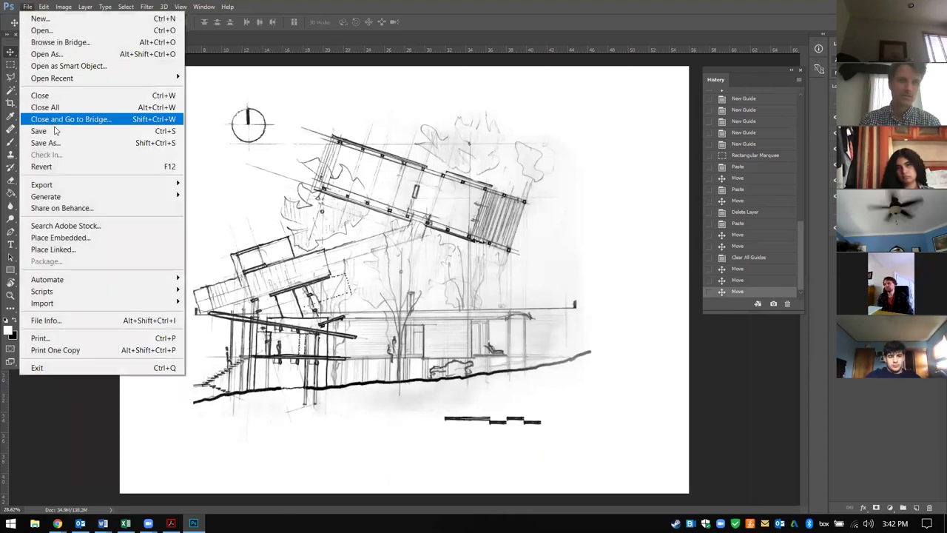
left_click(45, 131)
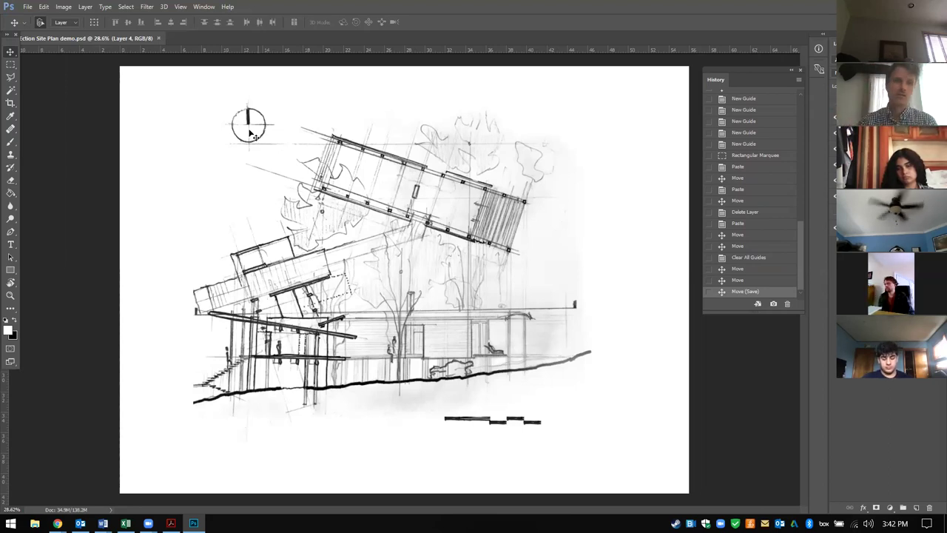
left_click(28, 8)
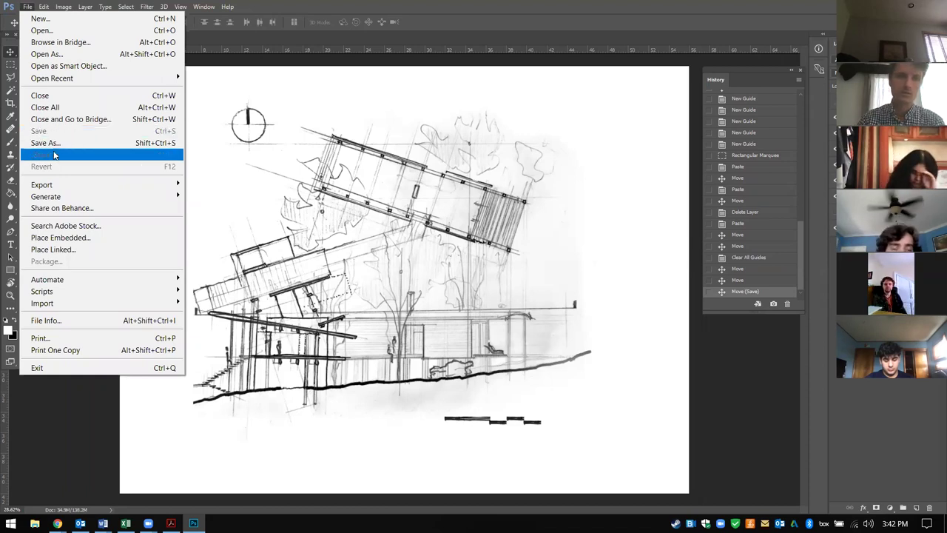
left_click(62, 108)
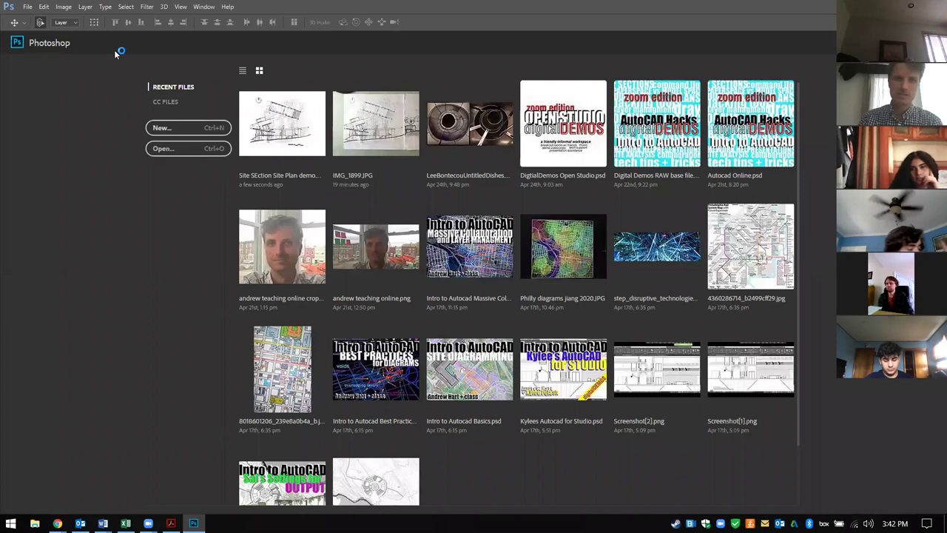
Step: Reopen the Site SEction Site Plan demo PSD from the recent files
left_click(222, 127)
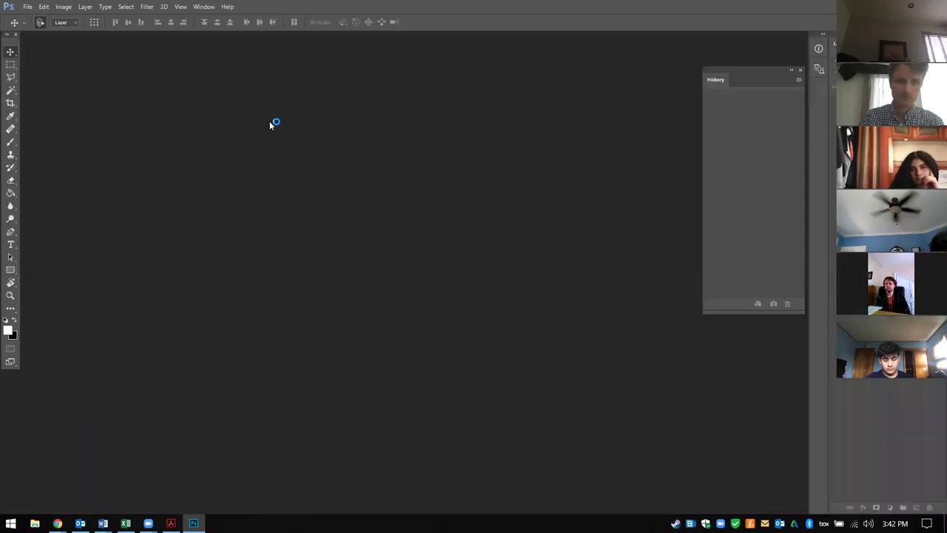
left_click(31, 8)
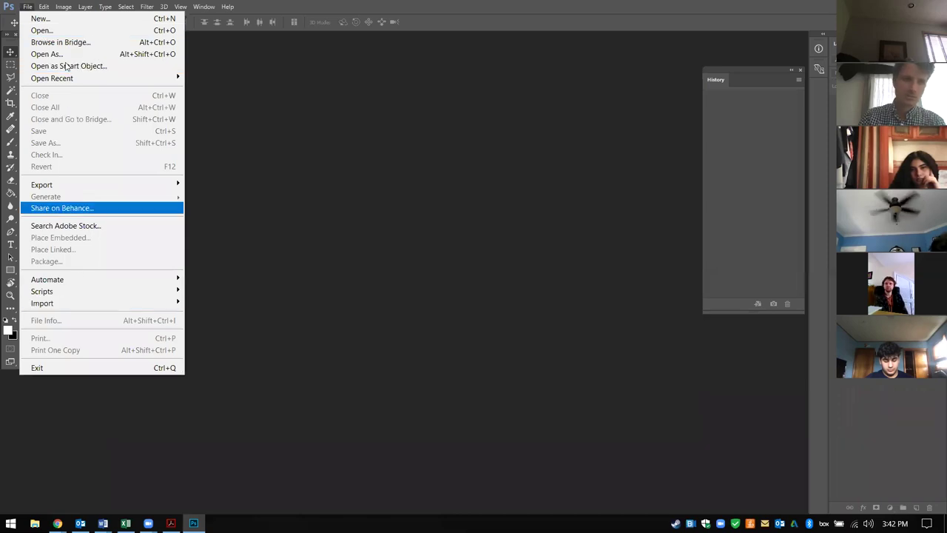
mouse_move(63, 85)
left_click(200, 79)
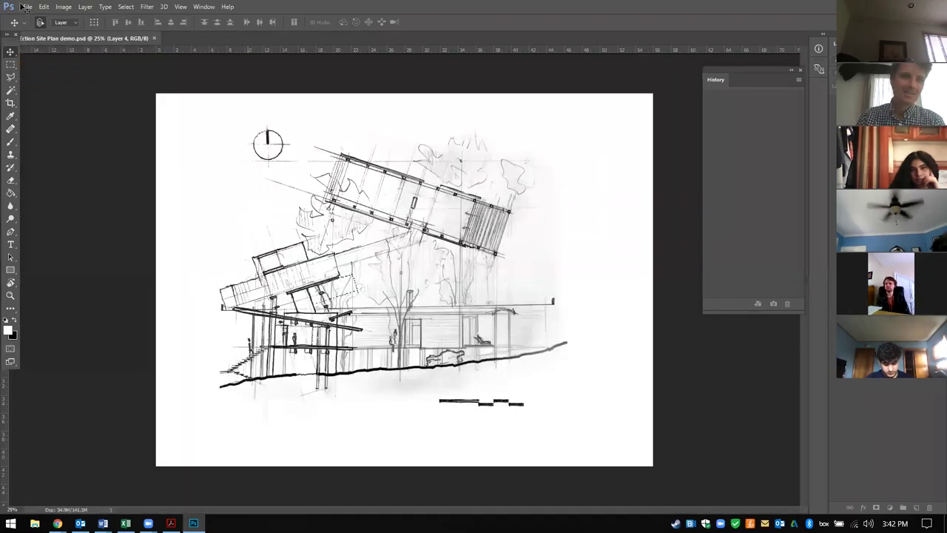
Step: Save a JPEG version named Site SEction Site Plan demo on the Desktop with quality 12 (Maximum) and the Baseline ("Standard") format
left_click(27, 6)
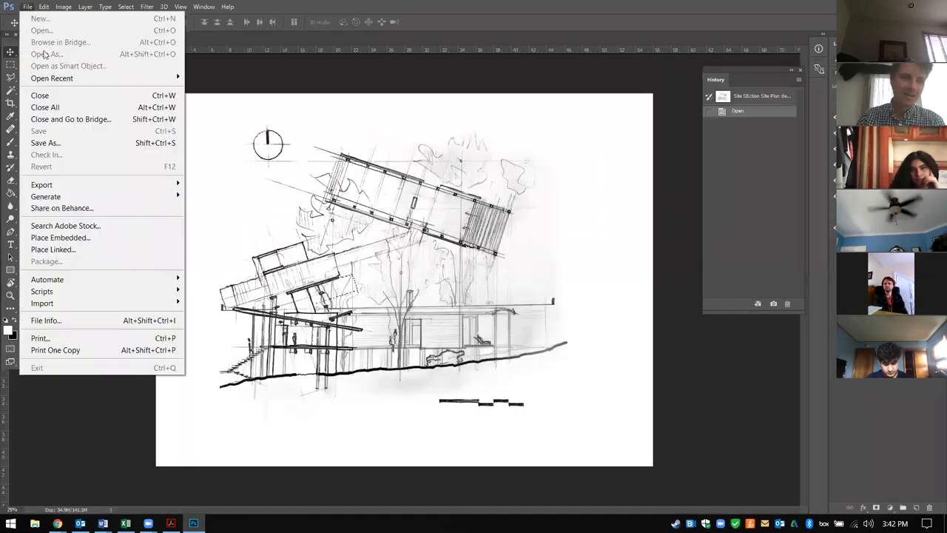
left_click(62, 147)
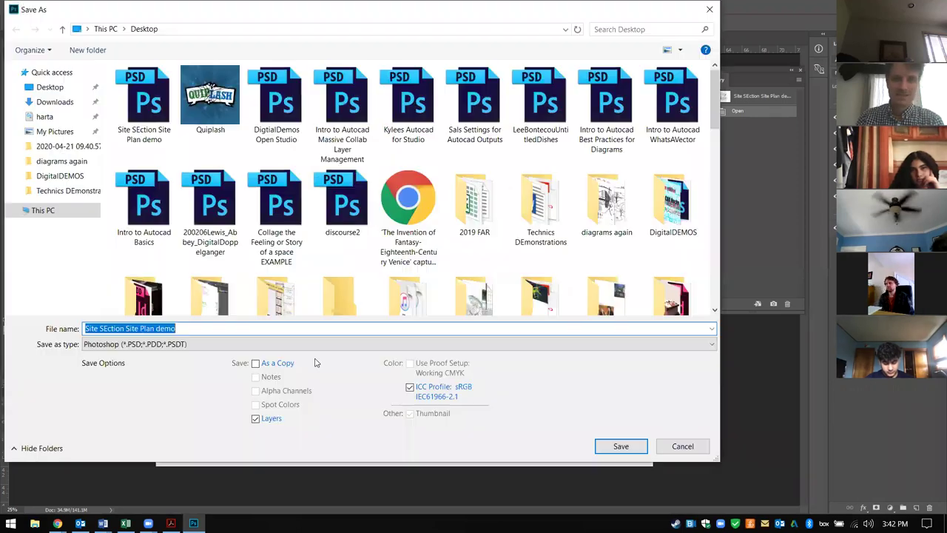
left_click(396, 335)
left_click(662, 345)
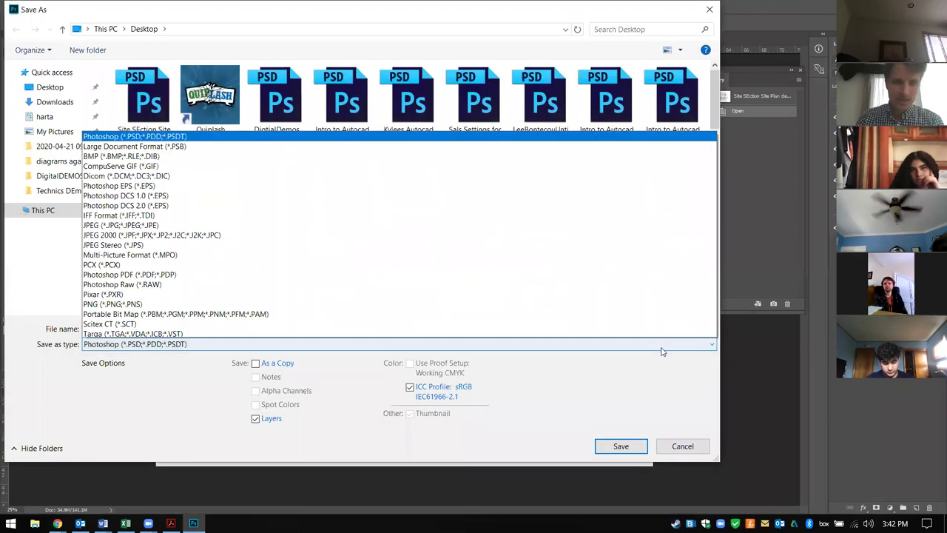
left_click(428, 213)
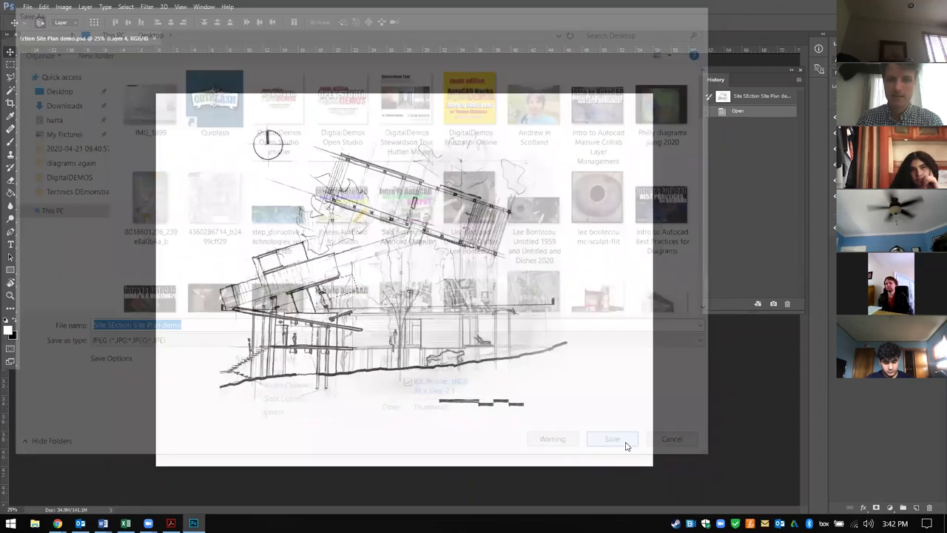
left_click(622, 446)
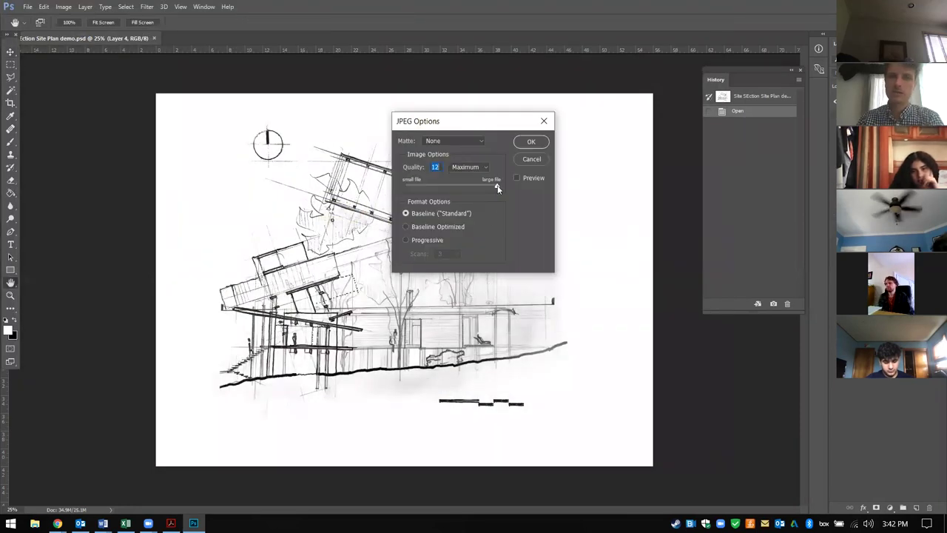
left_click_drag(461, 188, 507, 186)
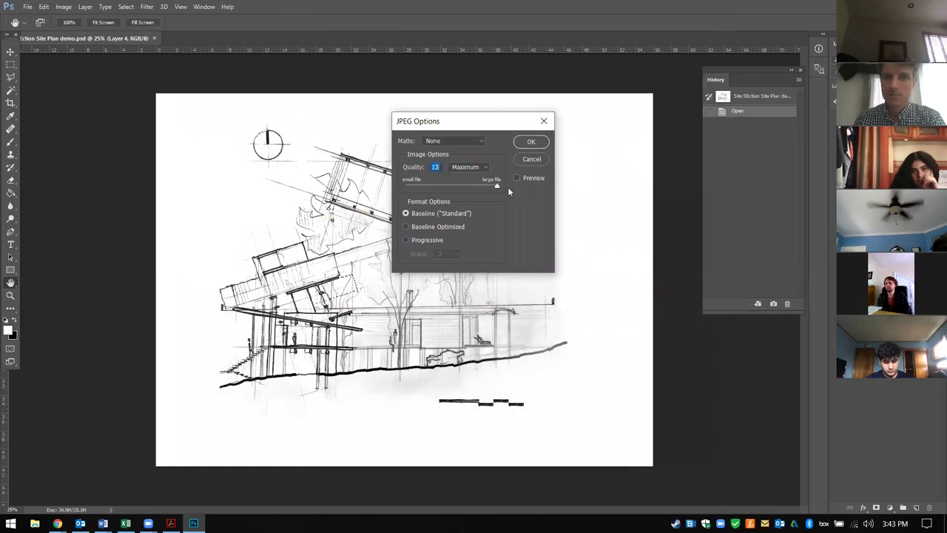
left_click(532, 142)
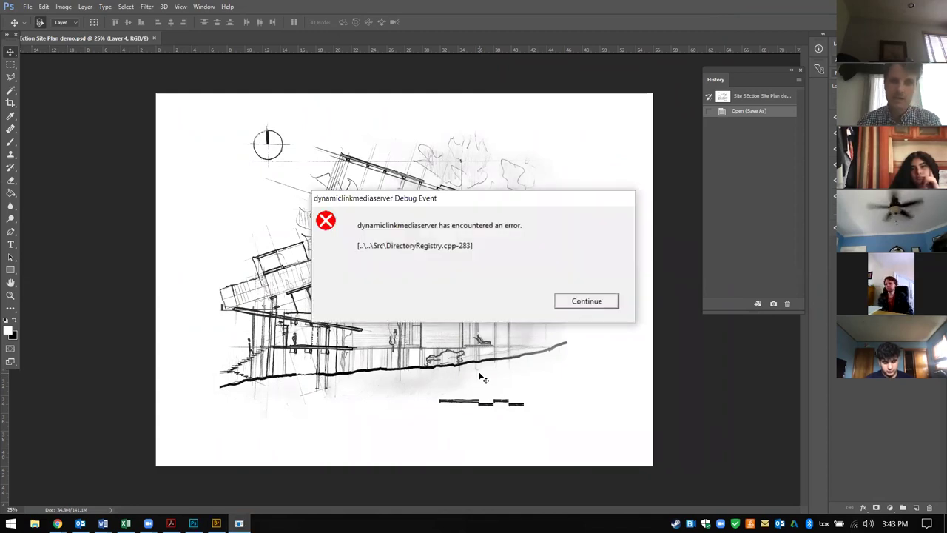
left_click(586, 302)
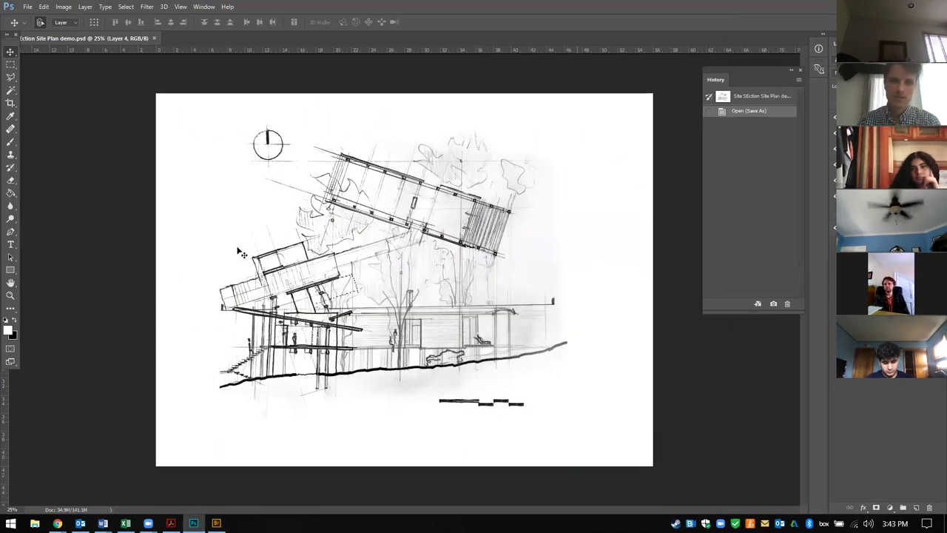
Step: Check the file size of the Site SEction Site Plan demo JPEG through its file properties, without saving another copy
left_click(44, 7)
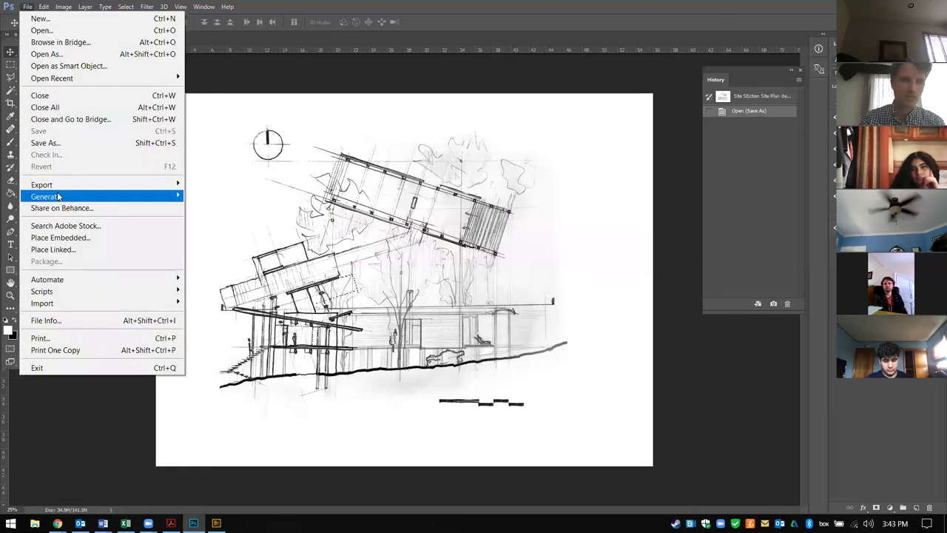
left_click(63, 142)
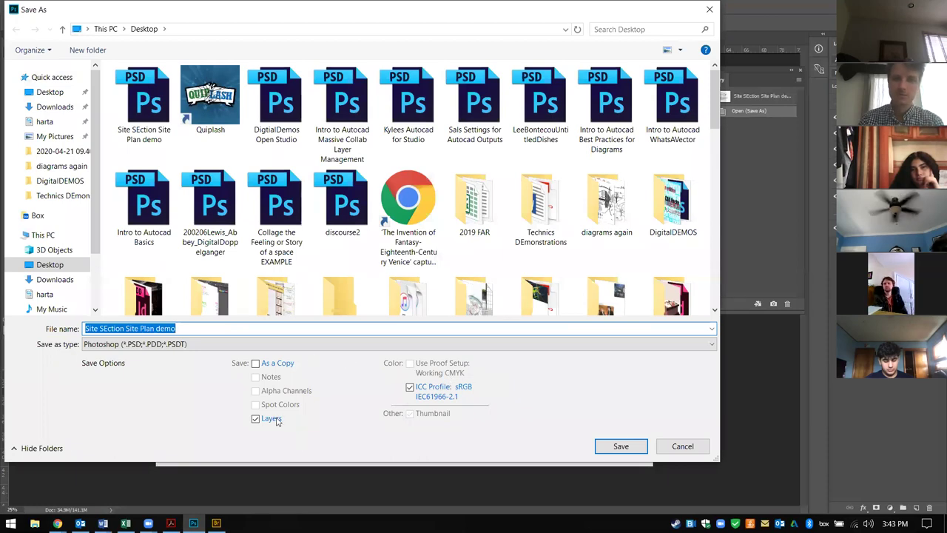
left_click(441, 344)
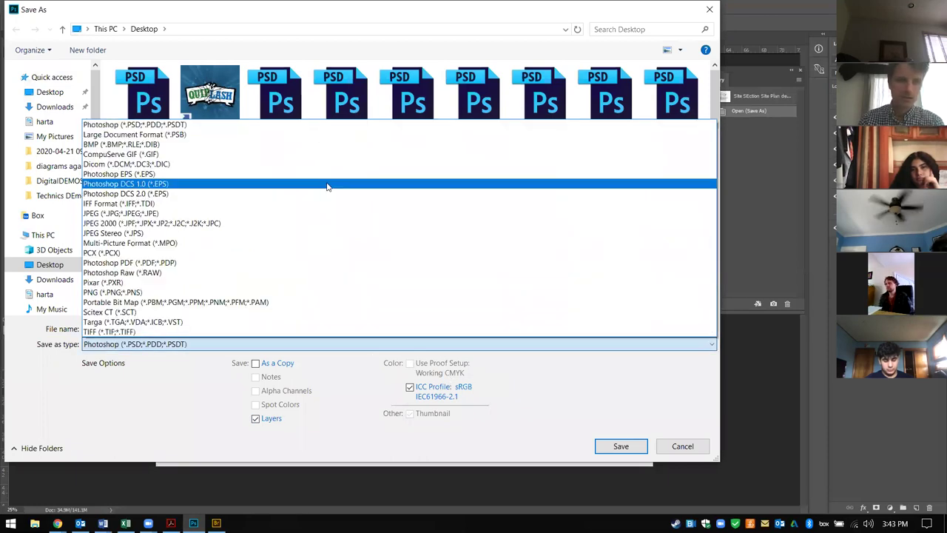
left_click(334, 214)
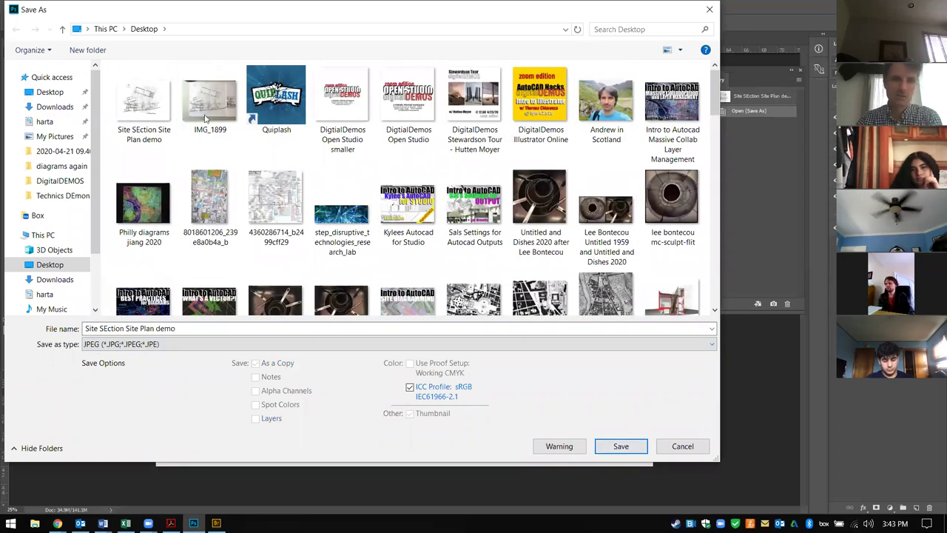
right_click(145, 111)
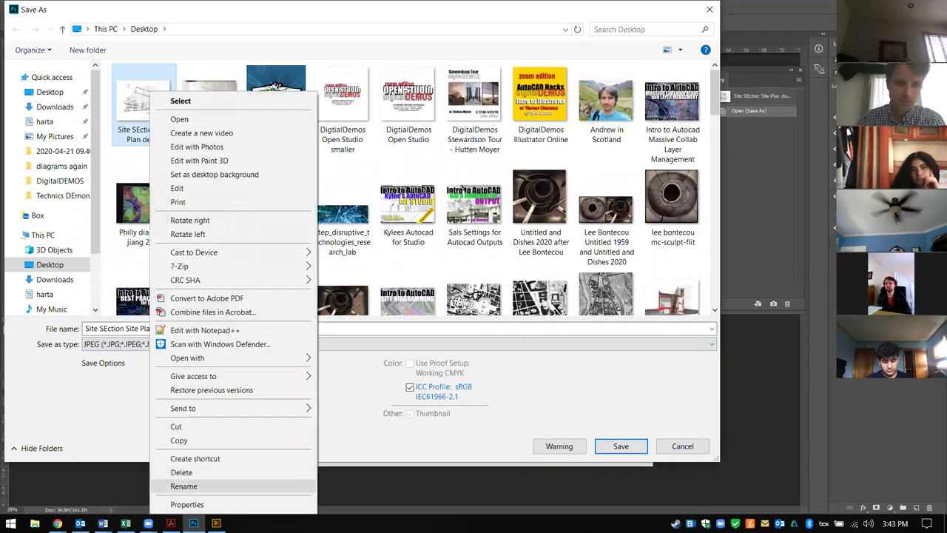
left_click(193, 504)
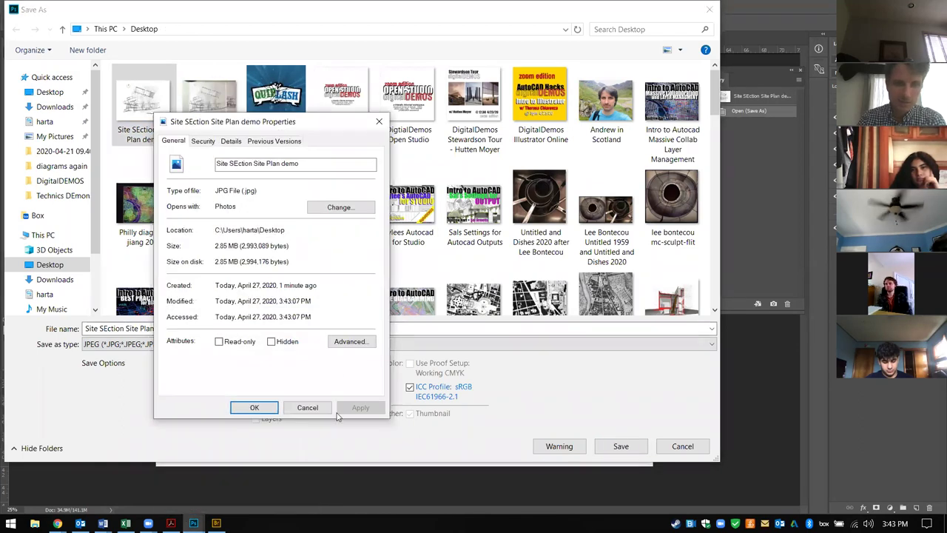
left_click(312, 410)
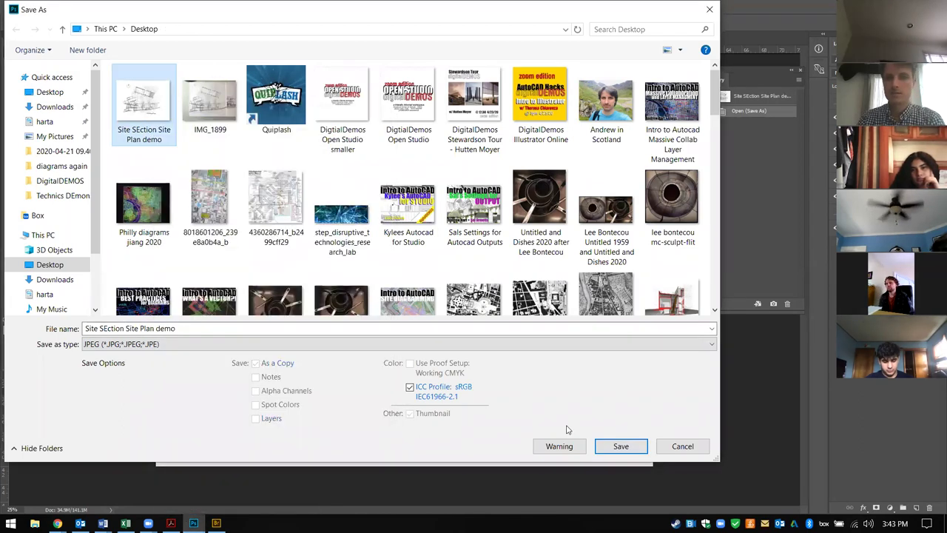
left_click(669, 447)
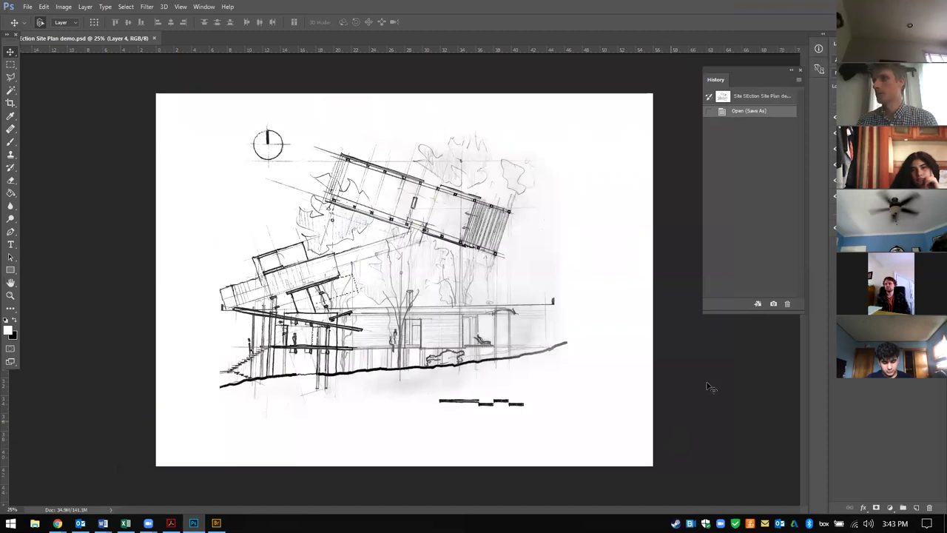